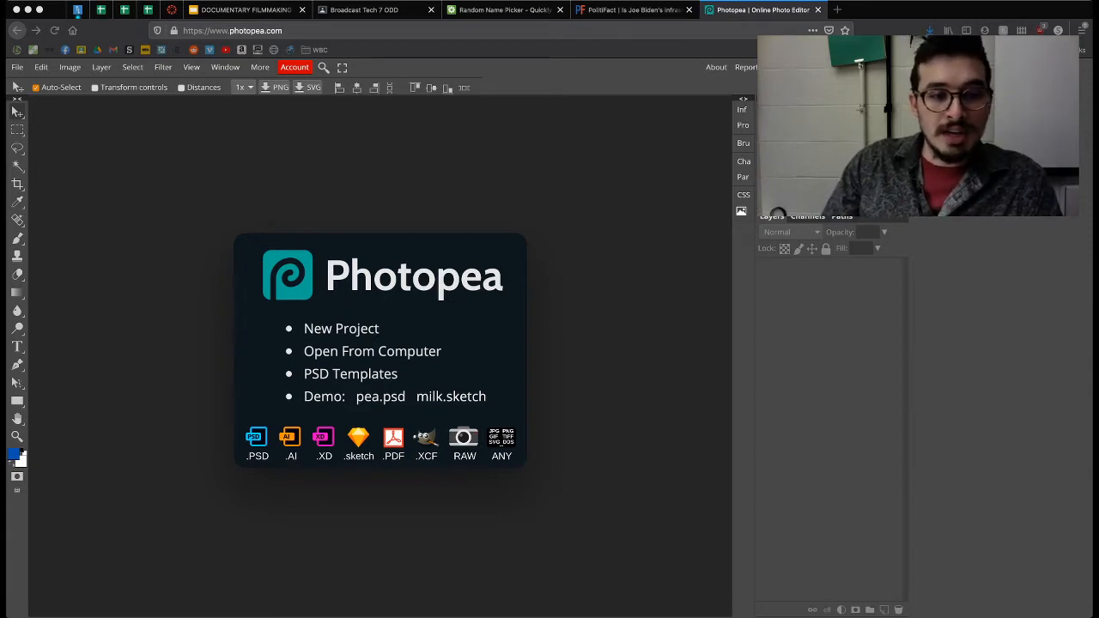
Step: Start a new project and name it Collage_Global_Warming
{"action": "left_click", "coordinate": [341, 329]}
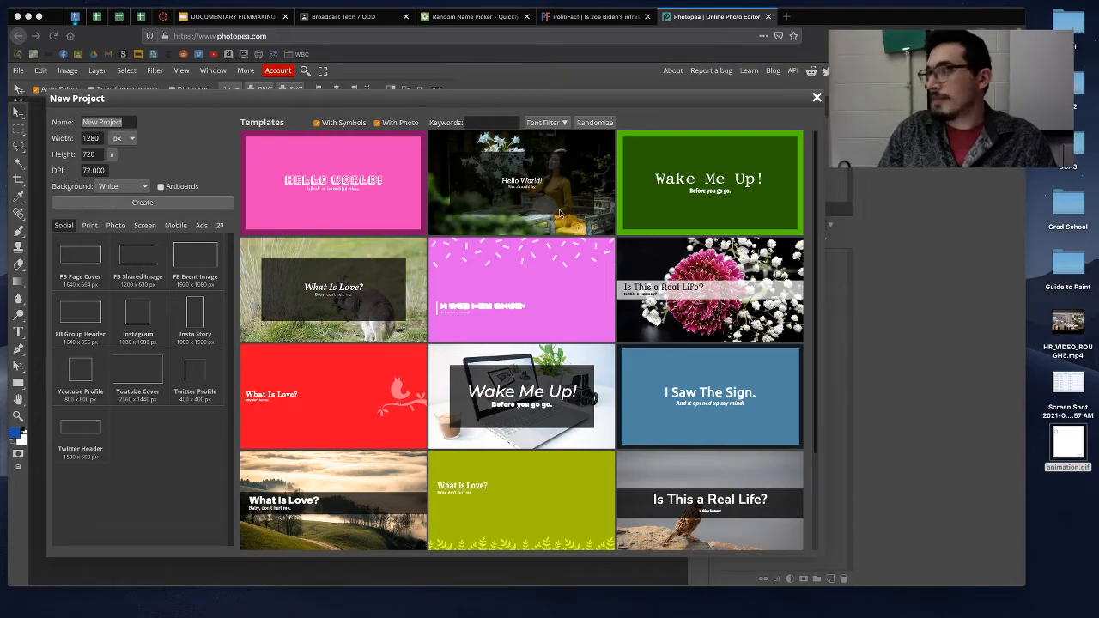
{"action": "left_click", "coordinate": [178, 142]}
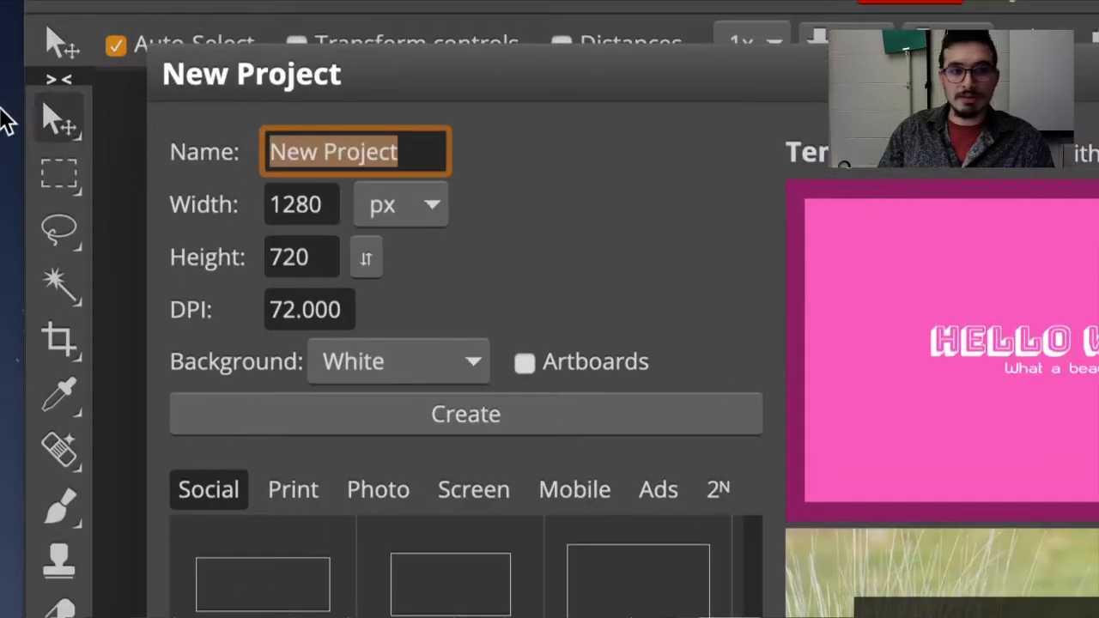
{"action": "left_click", "coordinate": [395, 153]}
{"action": "left_click_drag", "start_coordinate": [395, 154], "coordinate": [266, 159]}
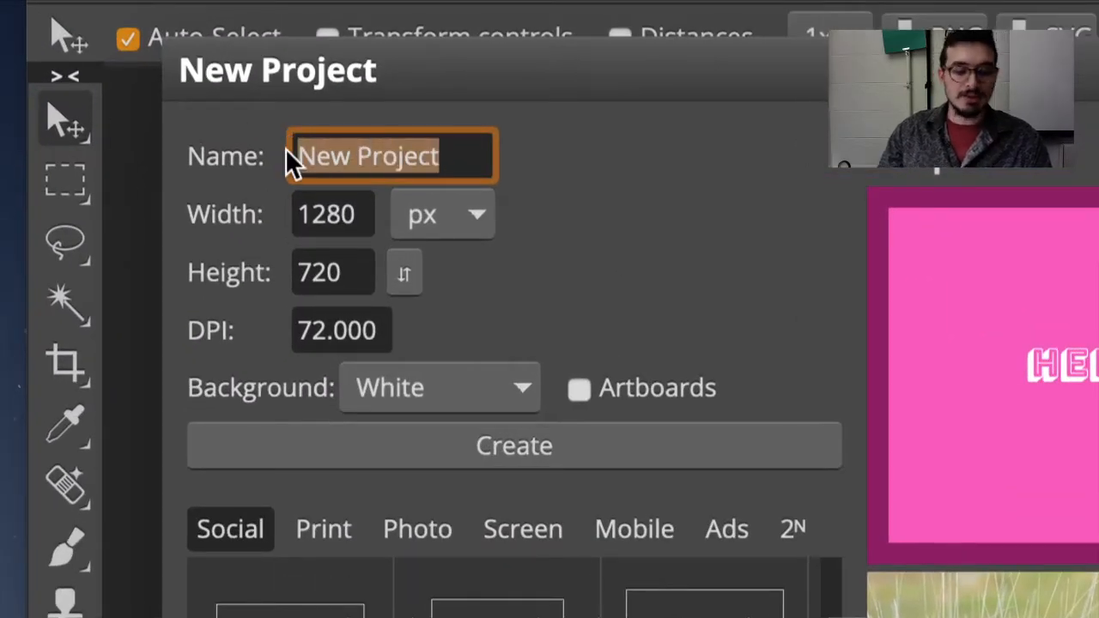
{"action": "type", "text": "D"}
{"action": "key", "text": "BackSpace"}
{"action": "type", "text": "Colla"}
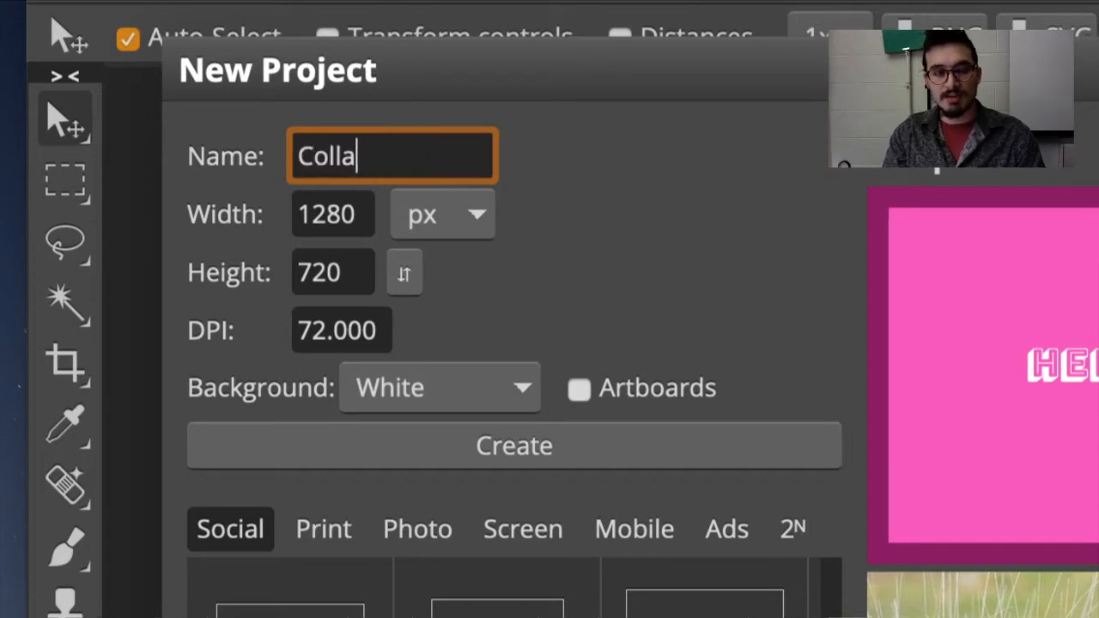
{"action": "type", "text": "ge_"}
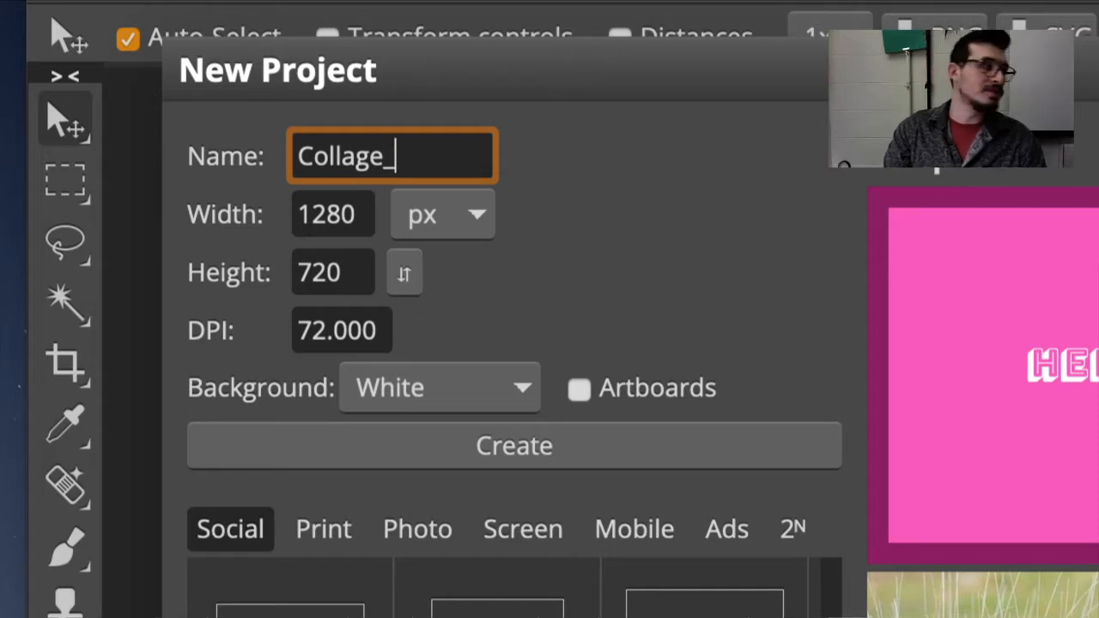
{"action": "type", "text": "Global"}
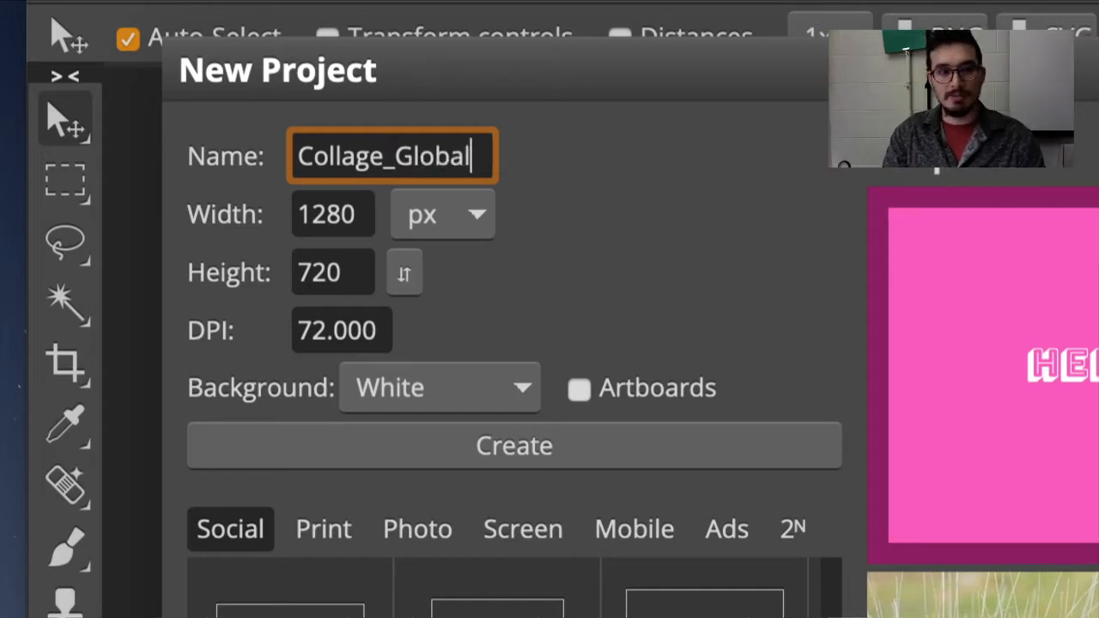
{"action": "type", "text": "_W"}
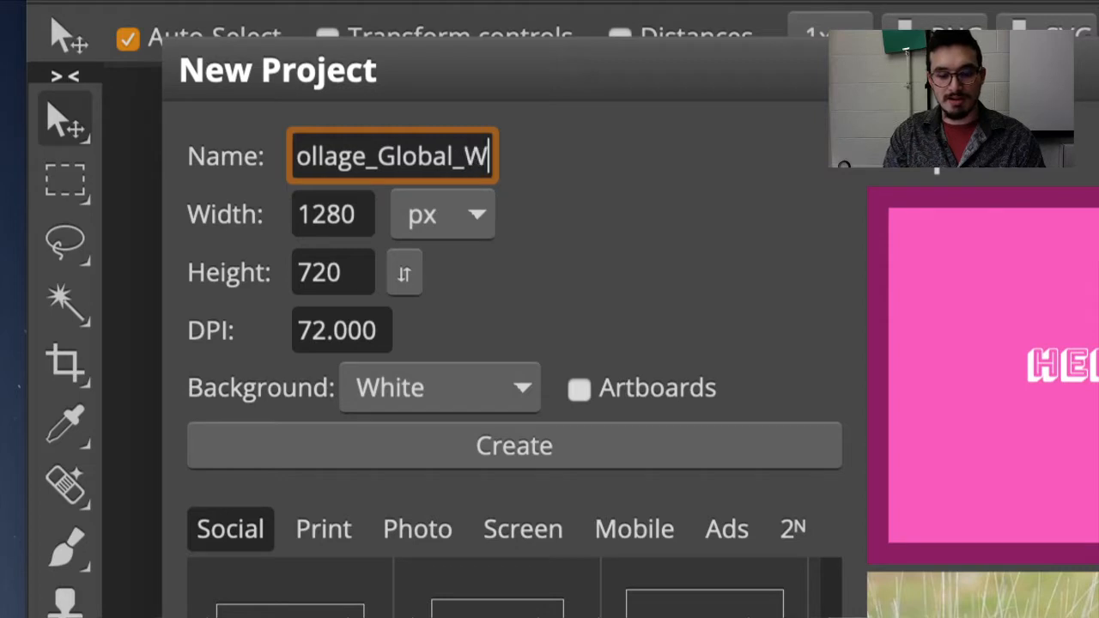
{"action": "type", "text": "arming"}
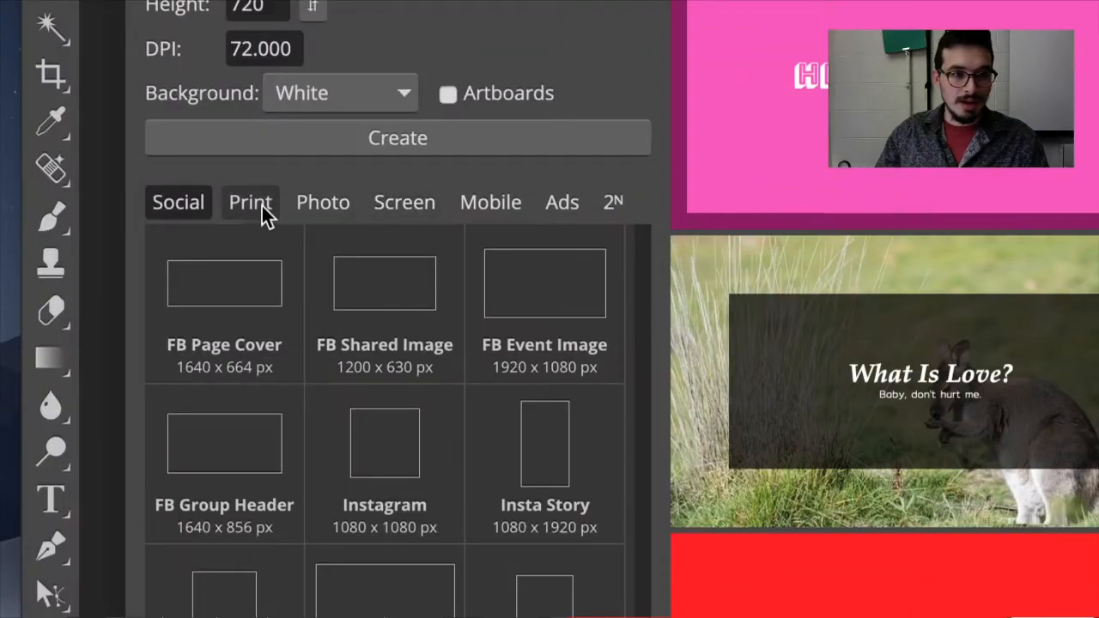
Step: Apply the Letter print preset of 8.5 x 11 in to the project and create the portrait document
{"action": "left_click", "coordinate": [93, 229]}
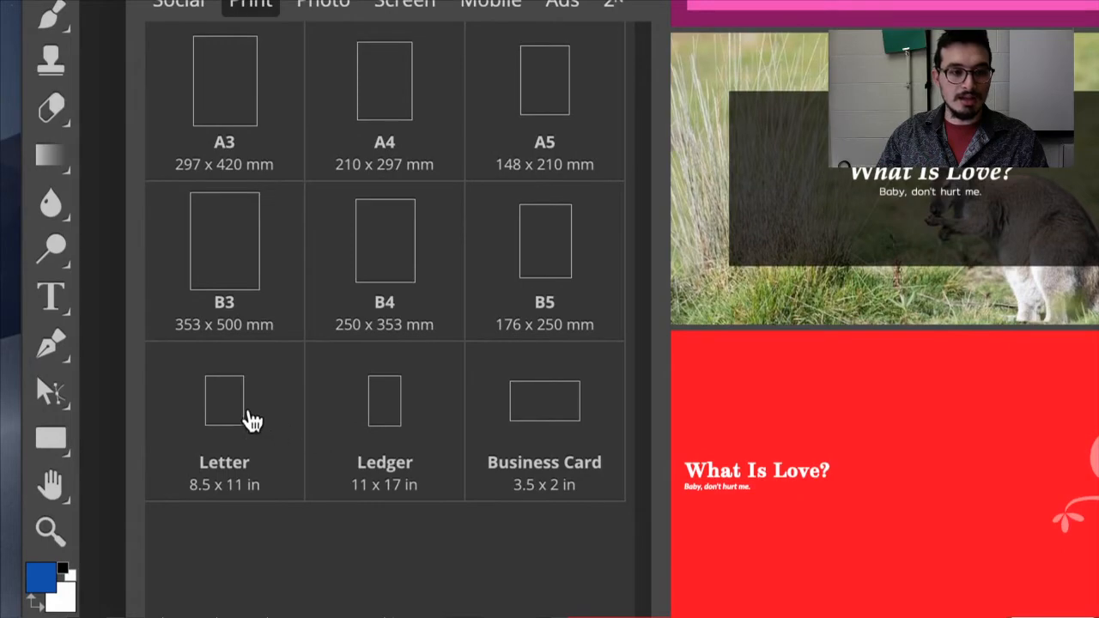
{"action": "left_click", "coordinate": [246, 418]}
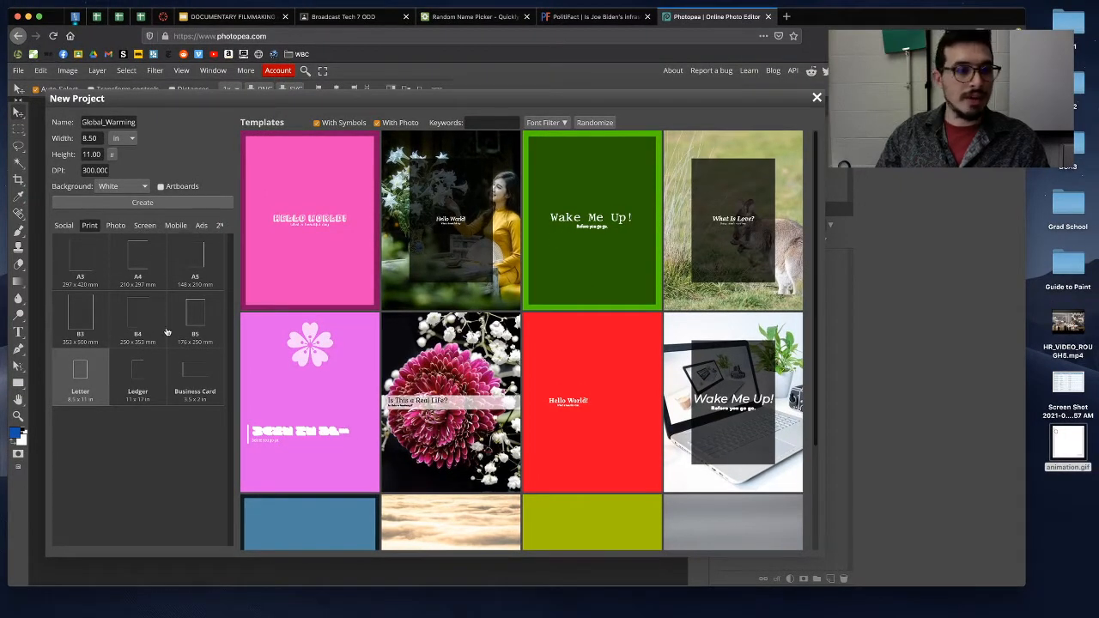
{"action": "left_click", "coordinate": [146, 203]}
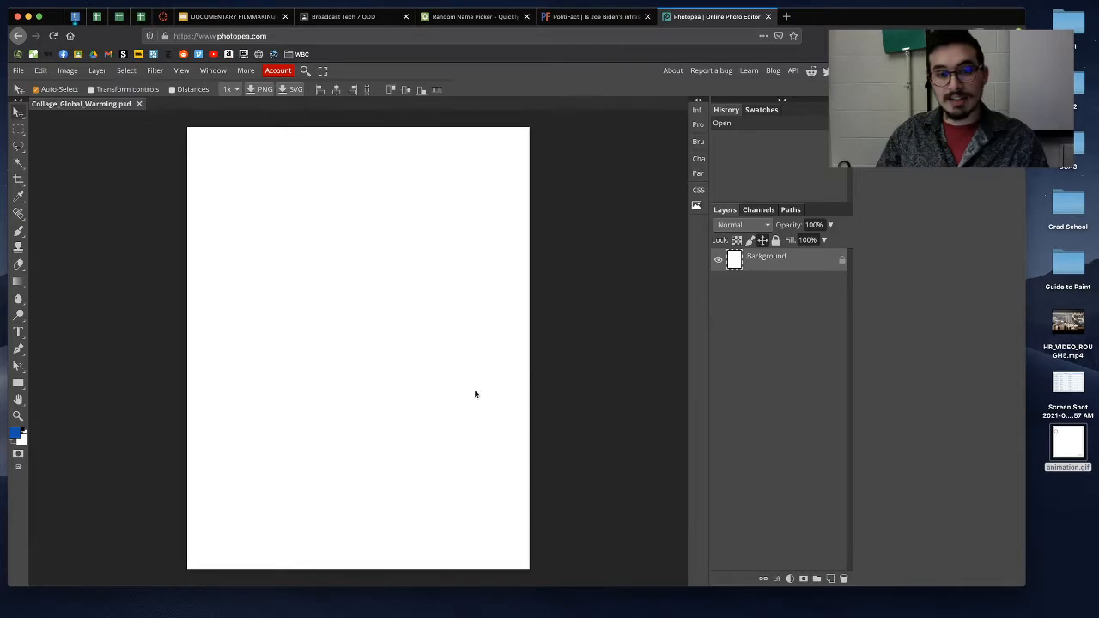
Step: Create a second document with the same name in landscape orientation, 11 in wide by 8.5 in high
{"action": "left_click", "coordinate": [18, 70]}
{"action": "left_click", "coordinate": [24, 87]}
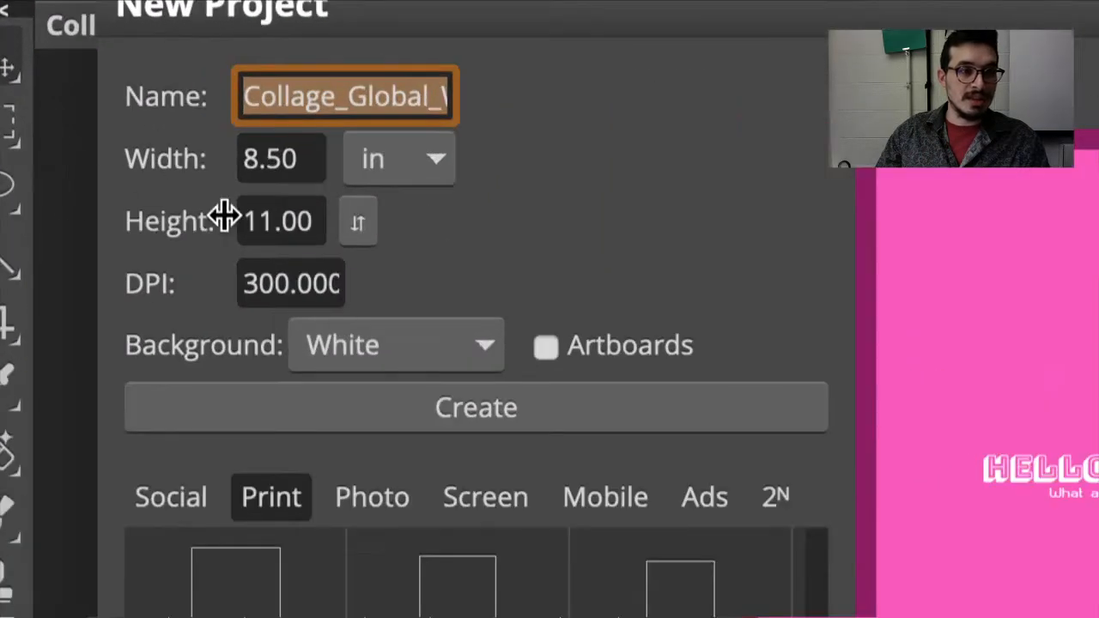
{"action": "left_click", "coordinate": [357, 225]}
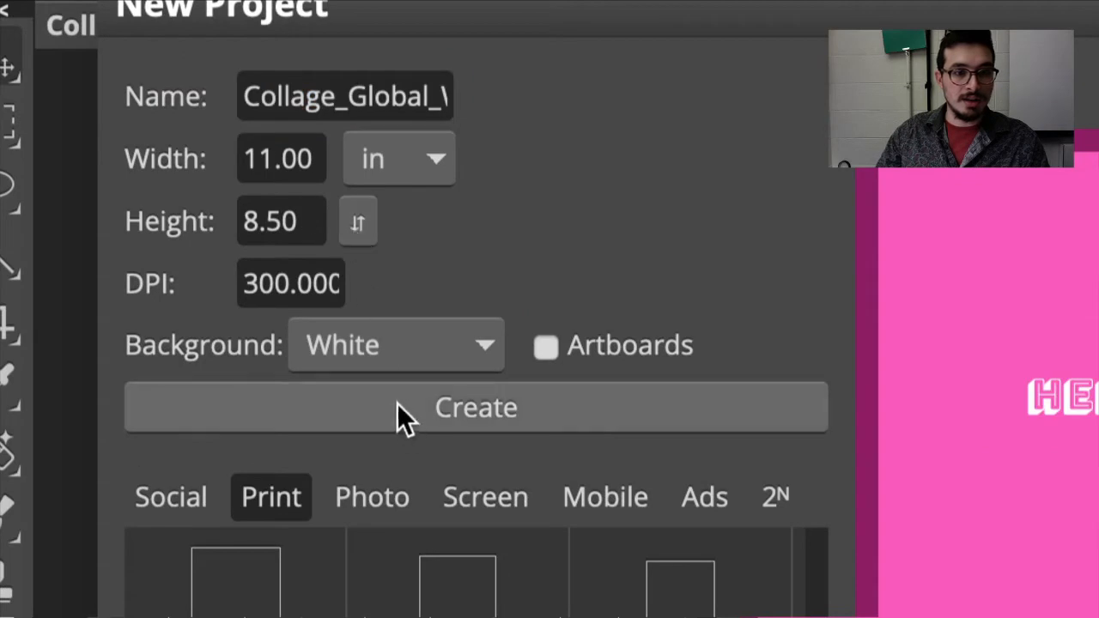
{"action": "left_click", "coordinate": [397, 407]}
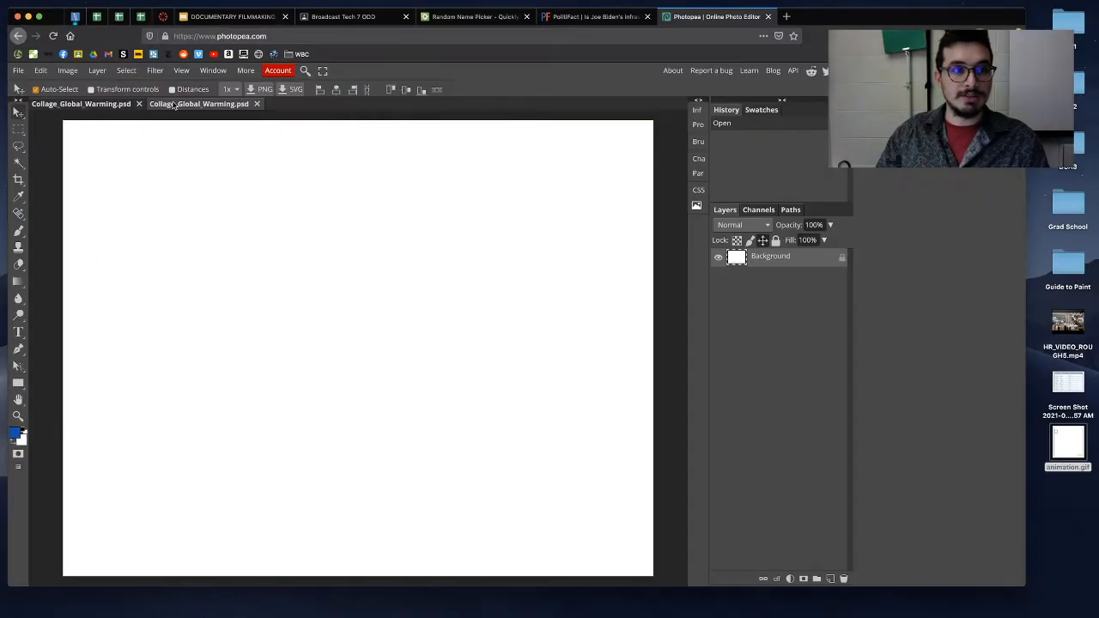
Step: Compare the two Collage_Global_Warming documents and close the portrait one
{"action": "left_click", "coordinate": [117, 104]}
{"action": "left_click", "coordinate": [182, 103]}
{"action": "left_click", "coordinate": [118, 104]}
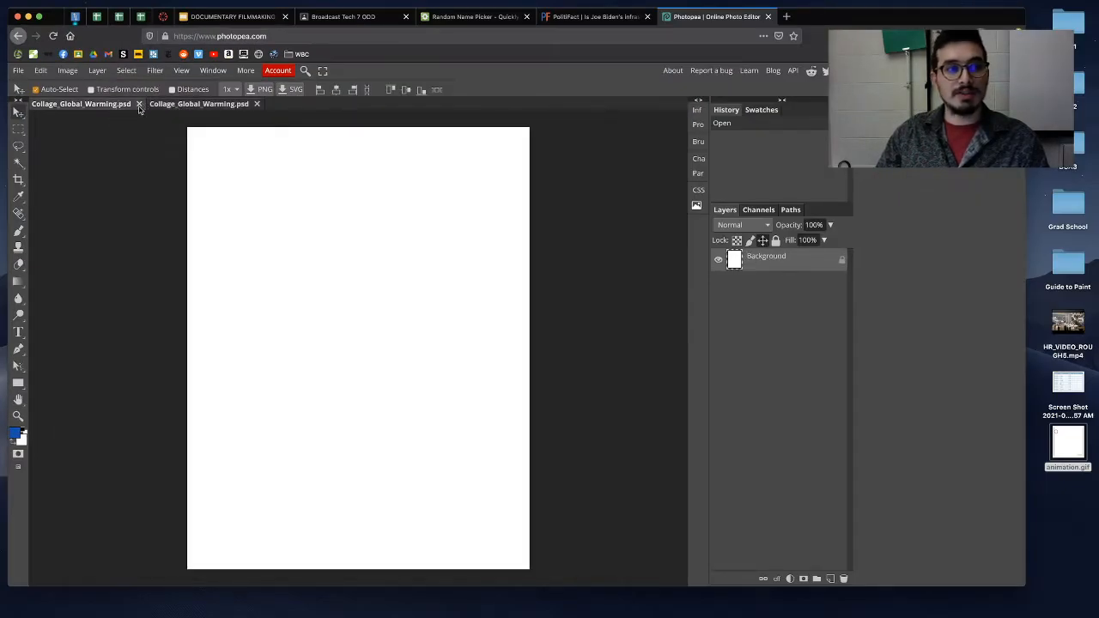
{"action": "left_click", "coordinate": [139, 104]}
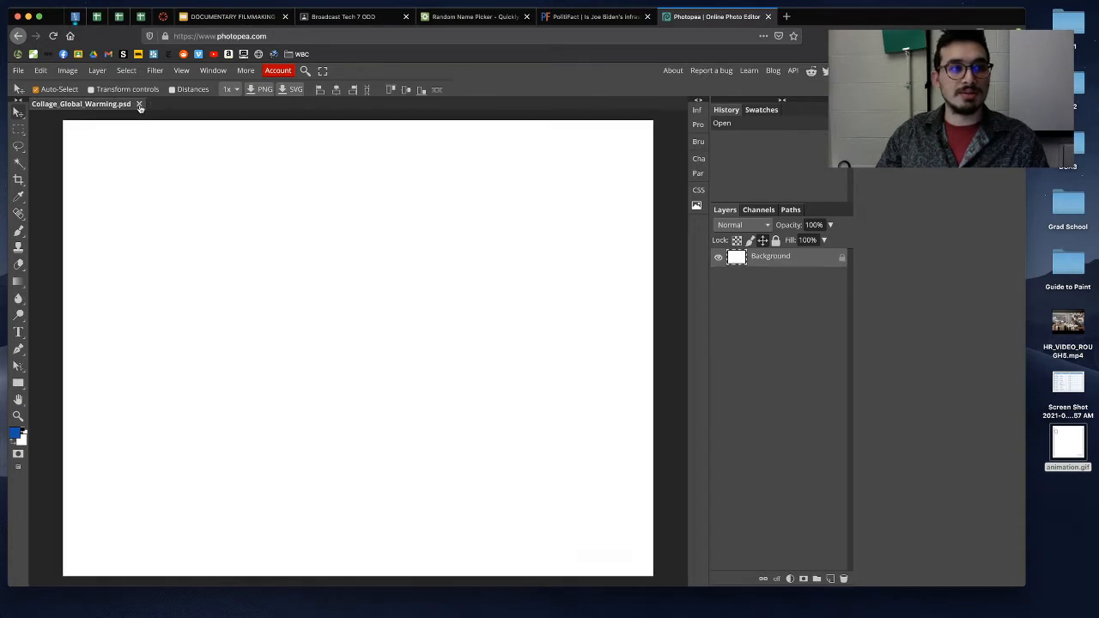
{"action": "left_click", "coordinate": [176, 192]}
{"action": "left_click_drag", "start_coordinate": [455, 305], "coordinate": [349, 250]}
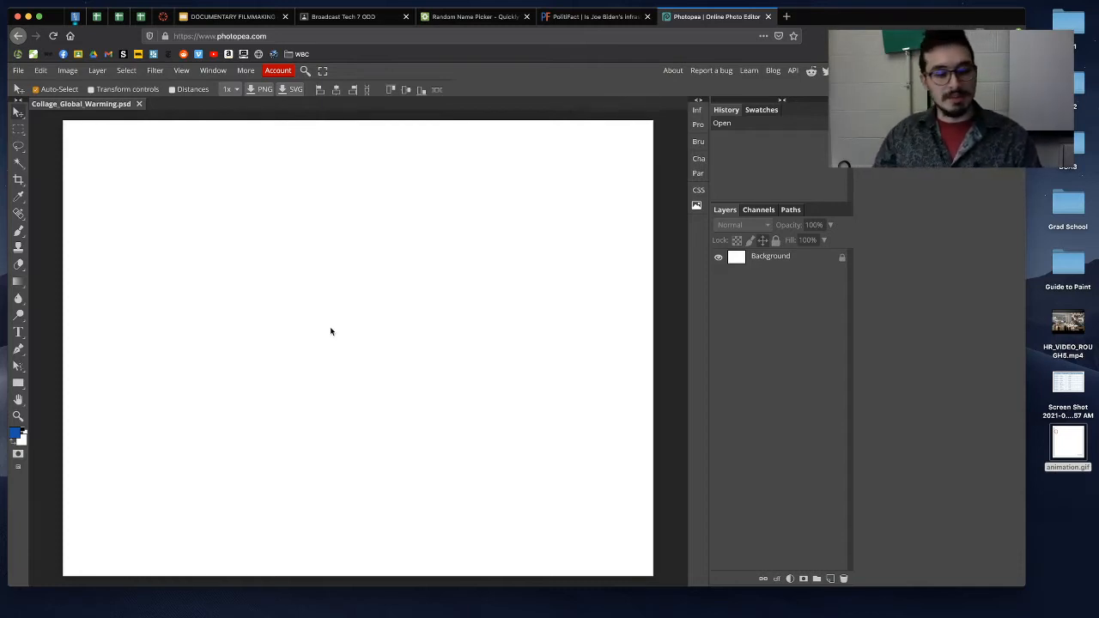
Step: Search Google Images for earth in a new browser tab and open the NPR article with the globe picture
{"action": "left_click", "coordinate": [786, 16]}
{"action": "type", "text": "earth"}
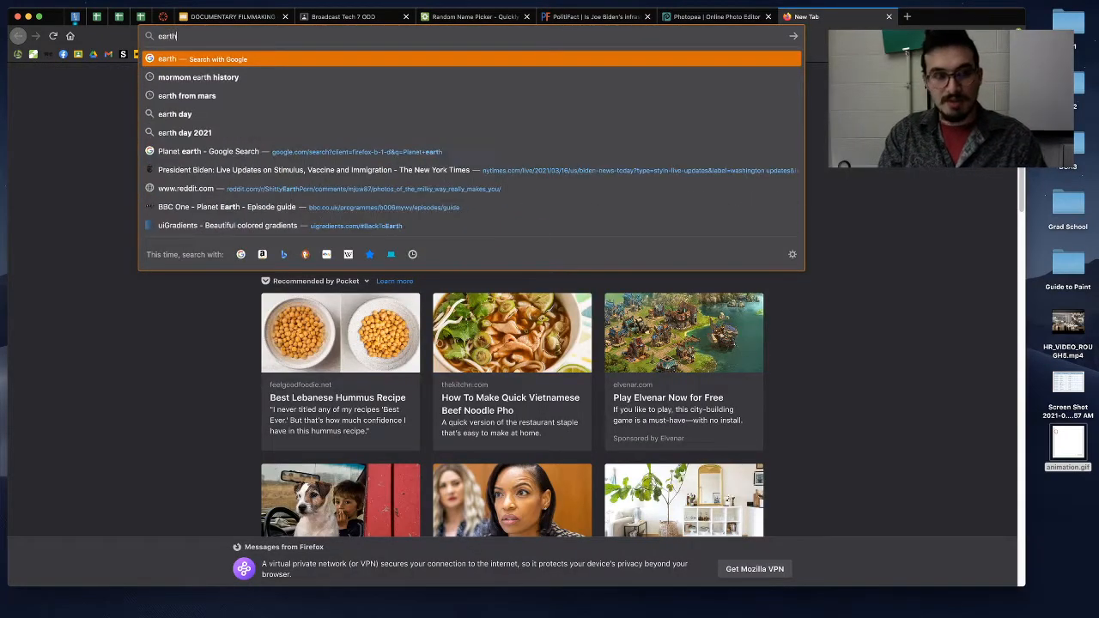
{"action": "key", "text": "Return"}
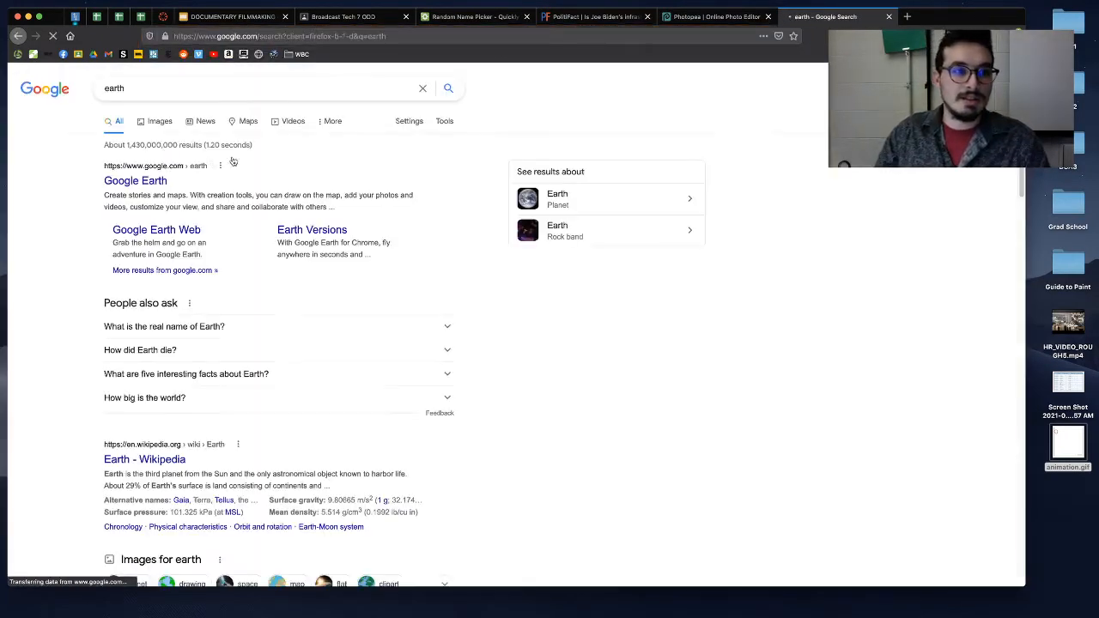
{"action": "left_click", "coordinate": [160, 124]}
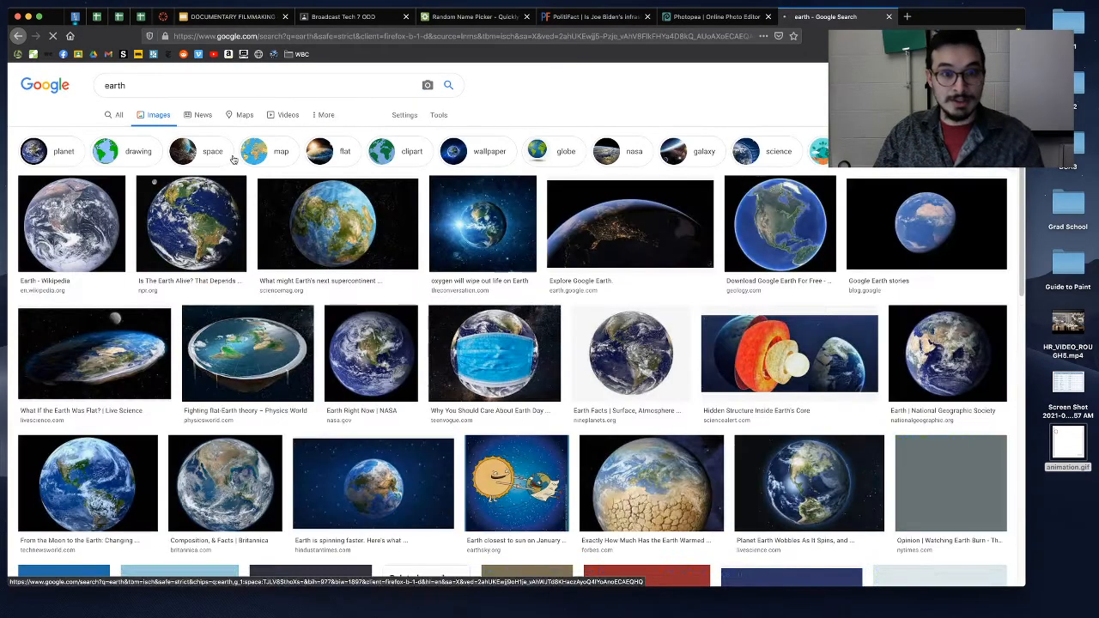
{"action": "left_click", "coordinate": [206, 283]}
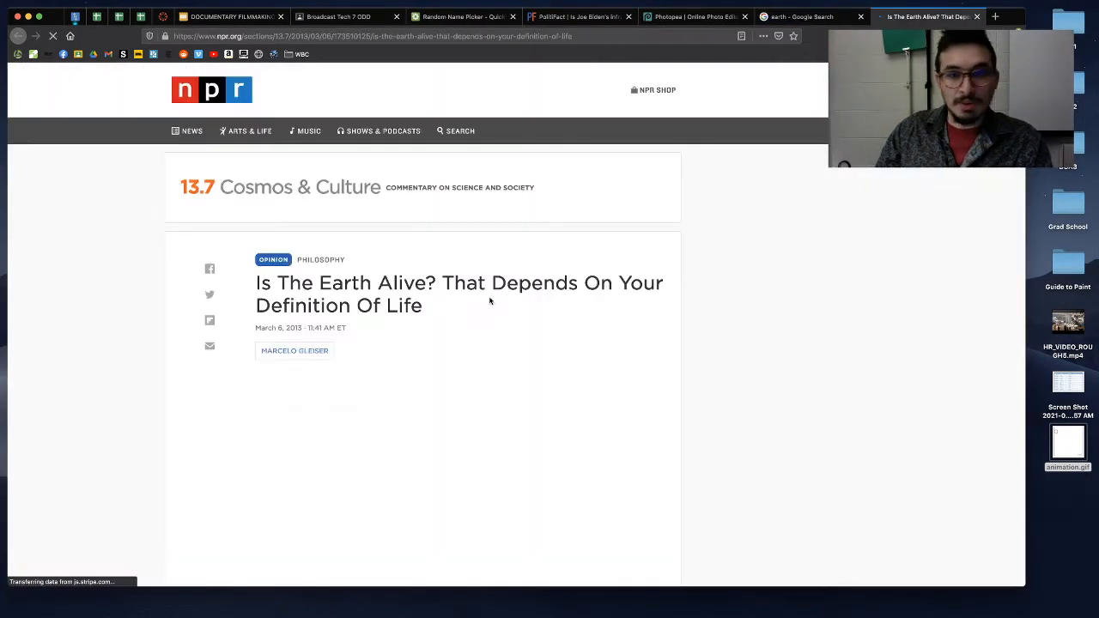
{"action": "scroll", "coordinate": [404, 343], "scroll_direction": "down", "scroll_amount": 5}
{"action": "scroll", "coordinate": [409, 305], "scroll_direction": "up", "scroll_amount": 3}
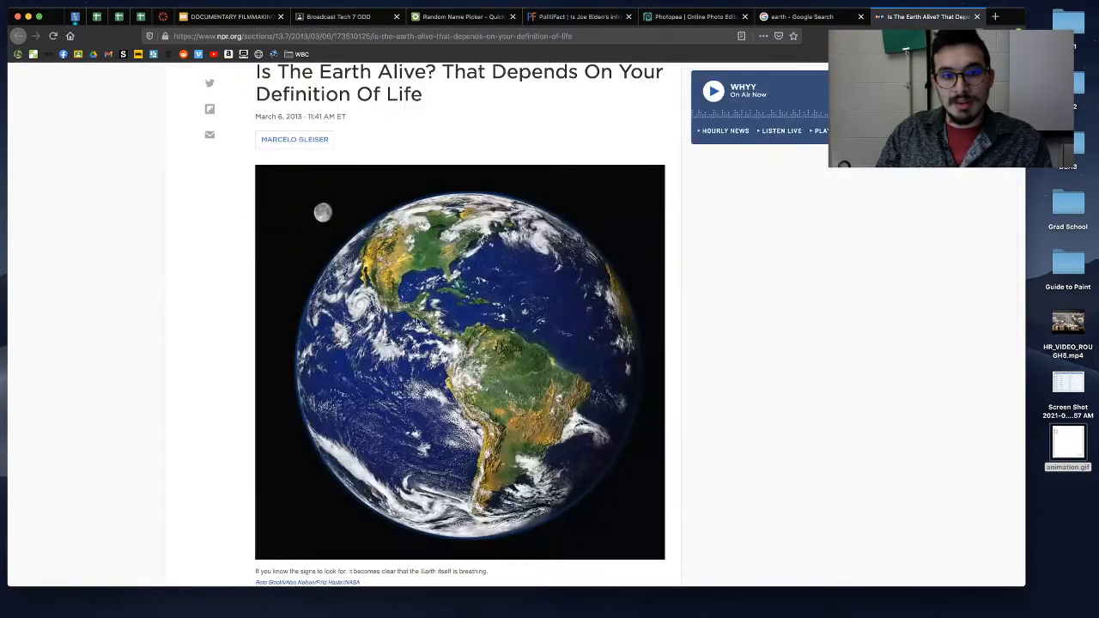
Step: Save the article's earth picture to the desktop as an image file
{"action": "left_click_drag", "start_coordinate": [412, 313], "coordinate": [1042, 496]}
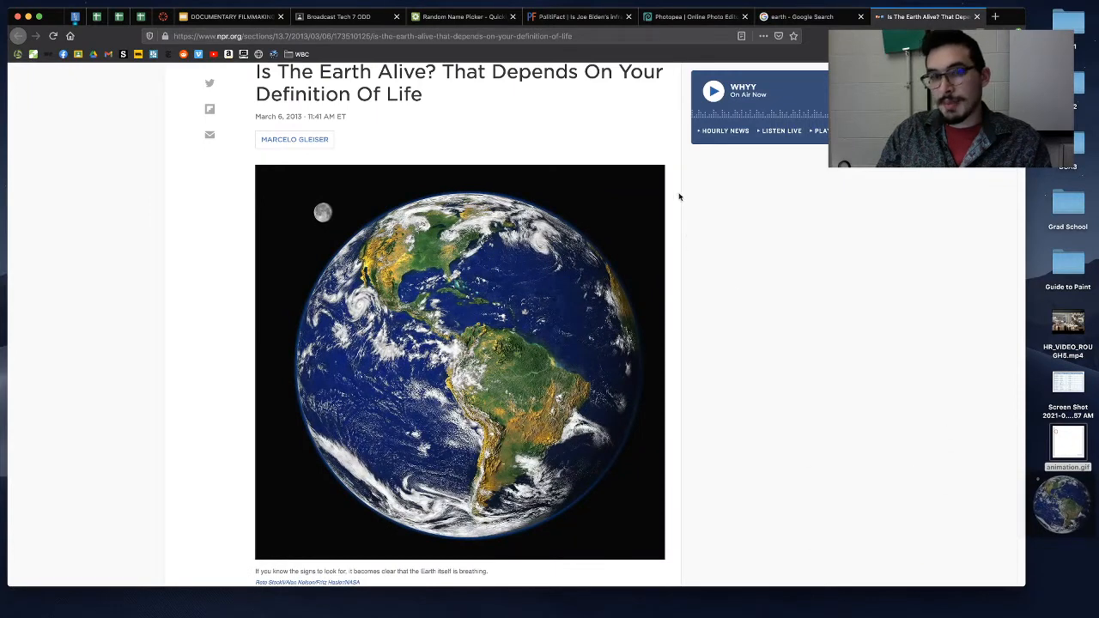
{"action": "left_click", "coordinate": [691, 16]}
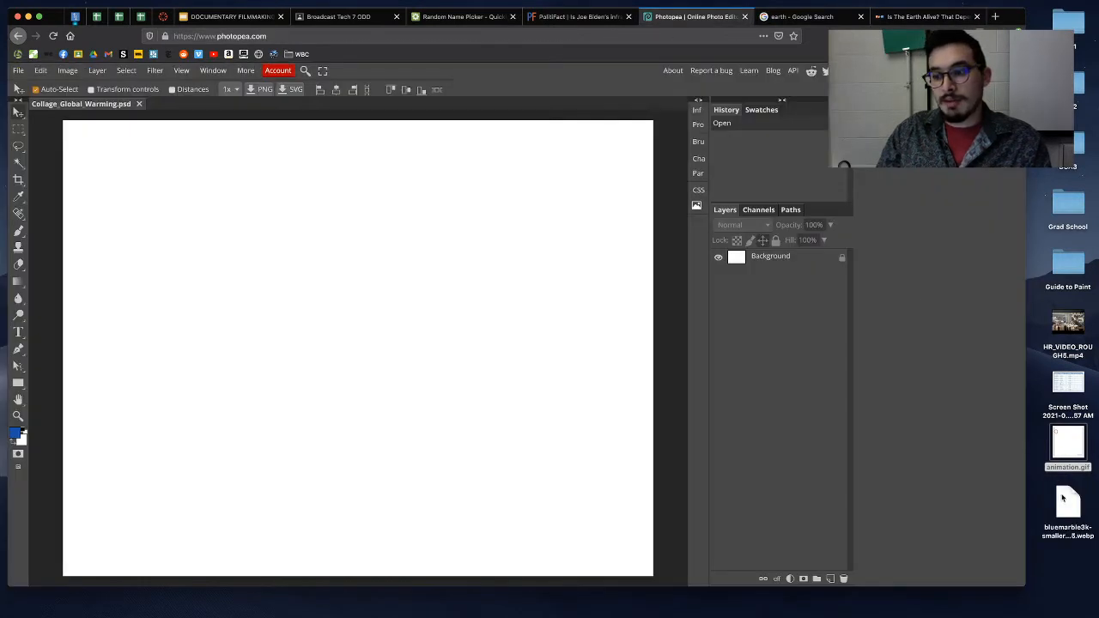
{"action": "left_click", "coordinate": [876, 16]}
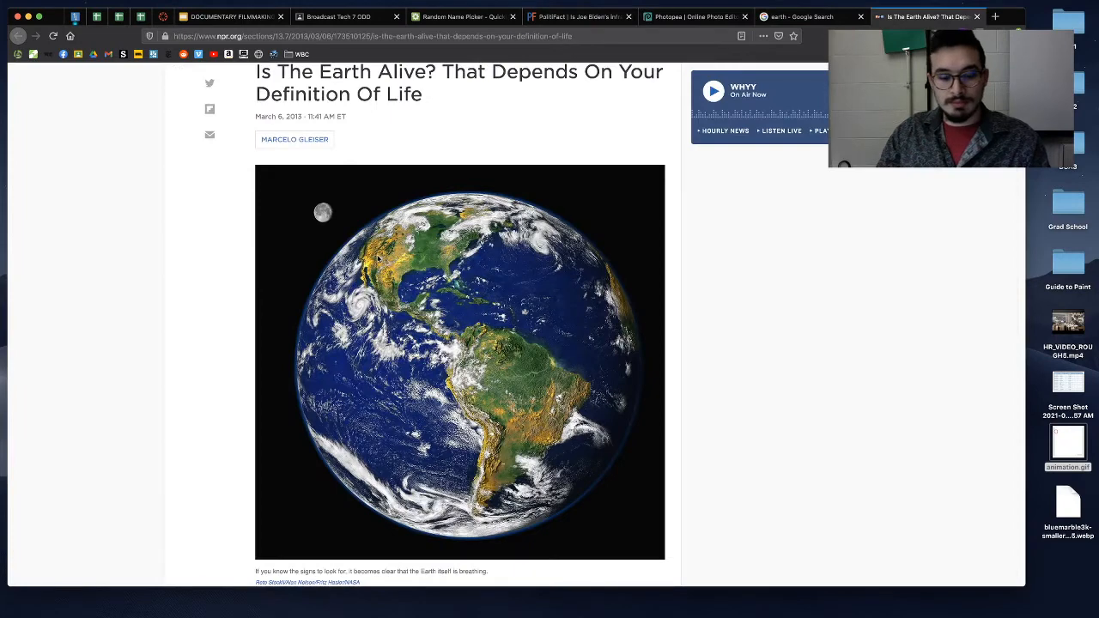
Step: Capture a screenshot of the enlarged earth picture, including its black background, and put it on the desktop
{"action": "key", "text": "super+shift+4"}
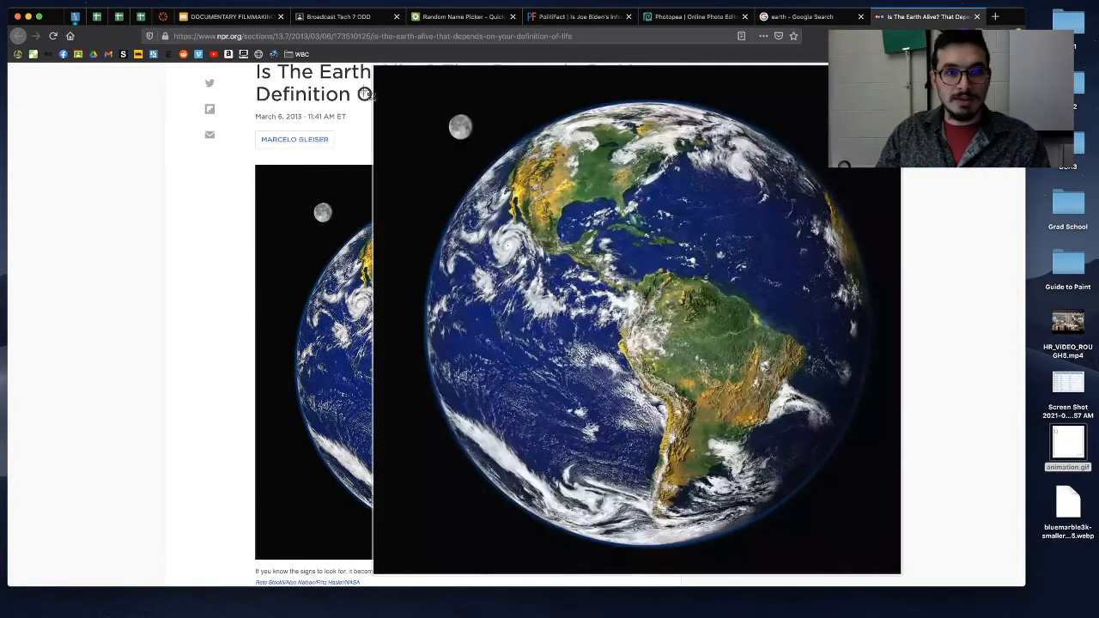
{"action": "left_click_drag", "start_coordinate": [374, 67], "coordinate": [903, 572]}
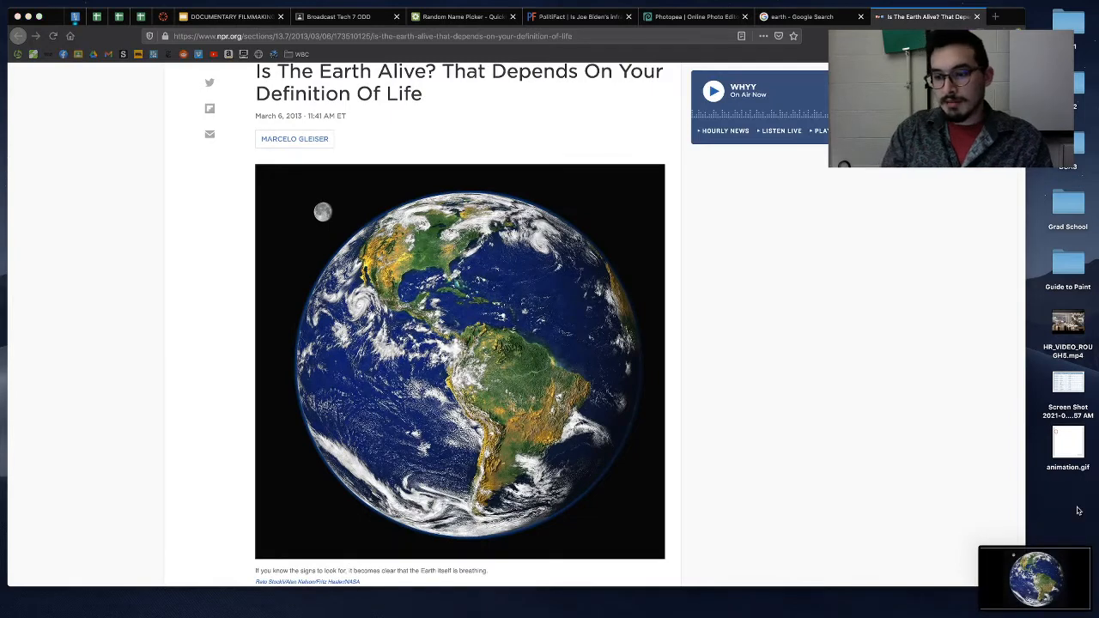
{"action": "left_click_drag", "start_coordinate": [1047, 588], "coordinate": [1065, 558]}
Step: Switch back to Photopea and open the new earth screenshot from the Desktop folder as its own document
{"action": "left_click", "coordinate": [692, 17]}
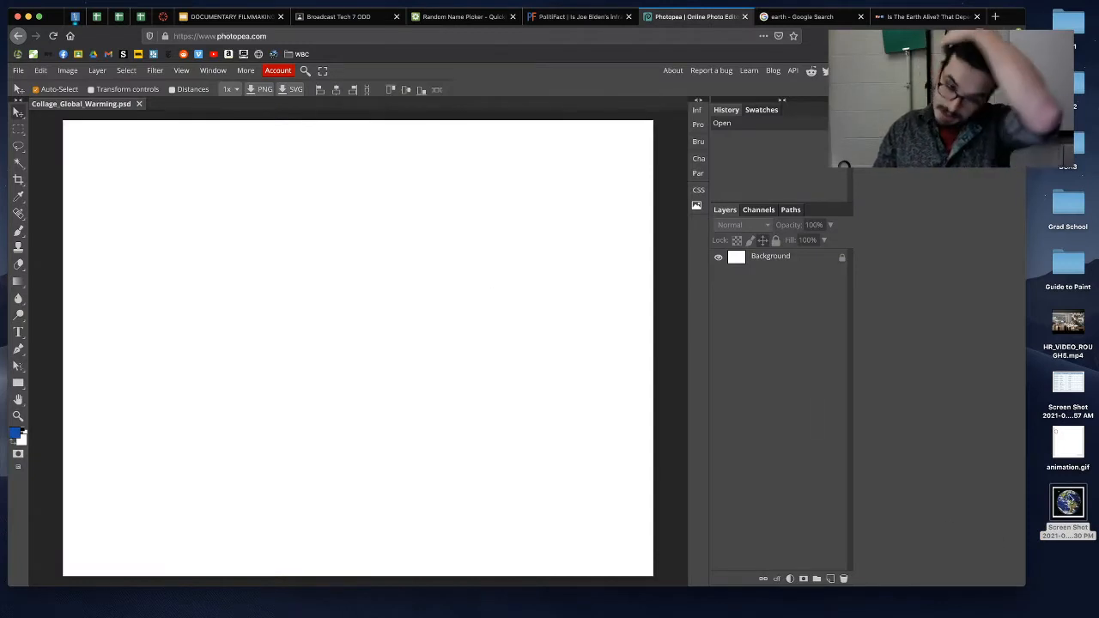
{"action": "left_click", "coordinate": [1068, 505]}
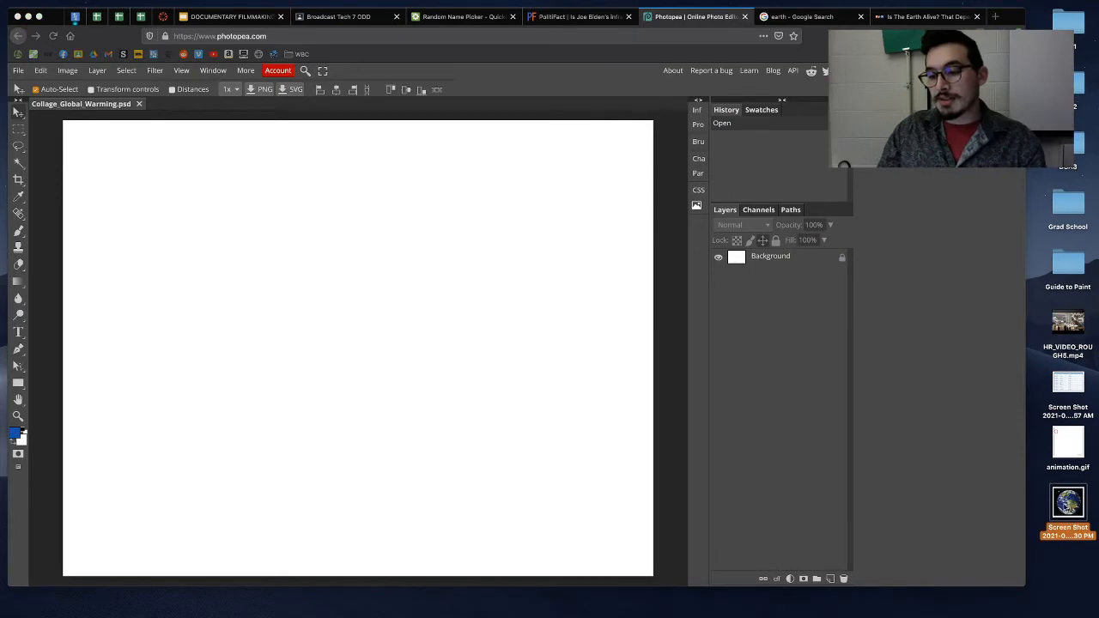
{"action": "key", "text": "space"}
{"action": "key", "text": "space"}
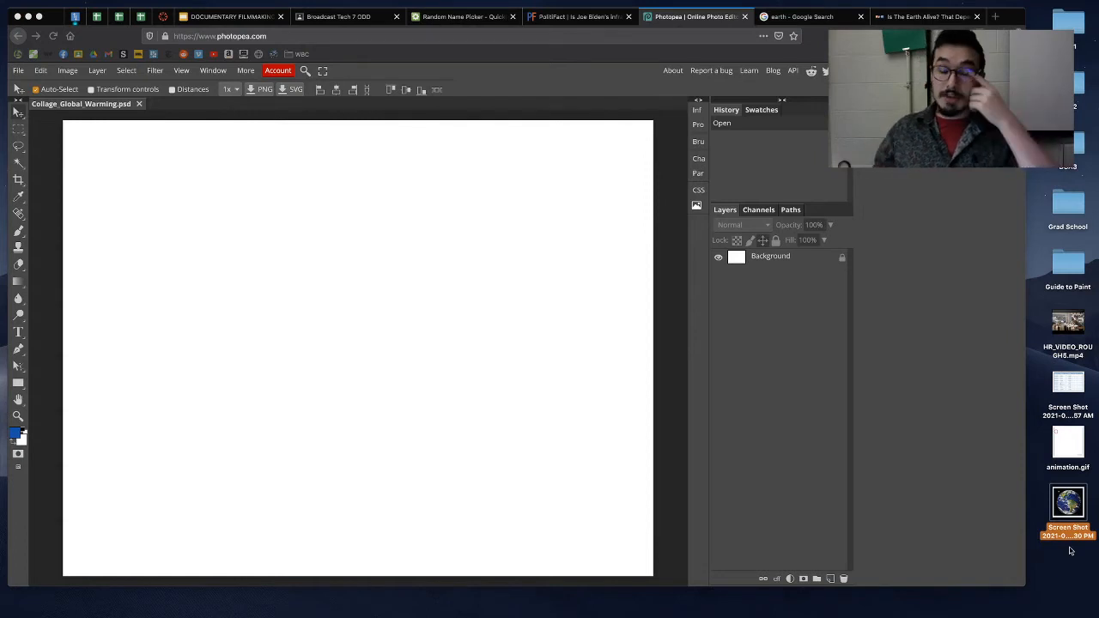
{"action": "left_click", "coordinate": [21, 70]}
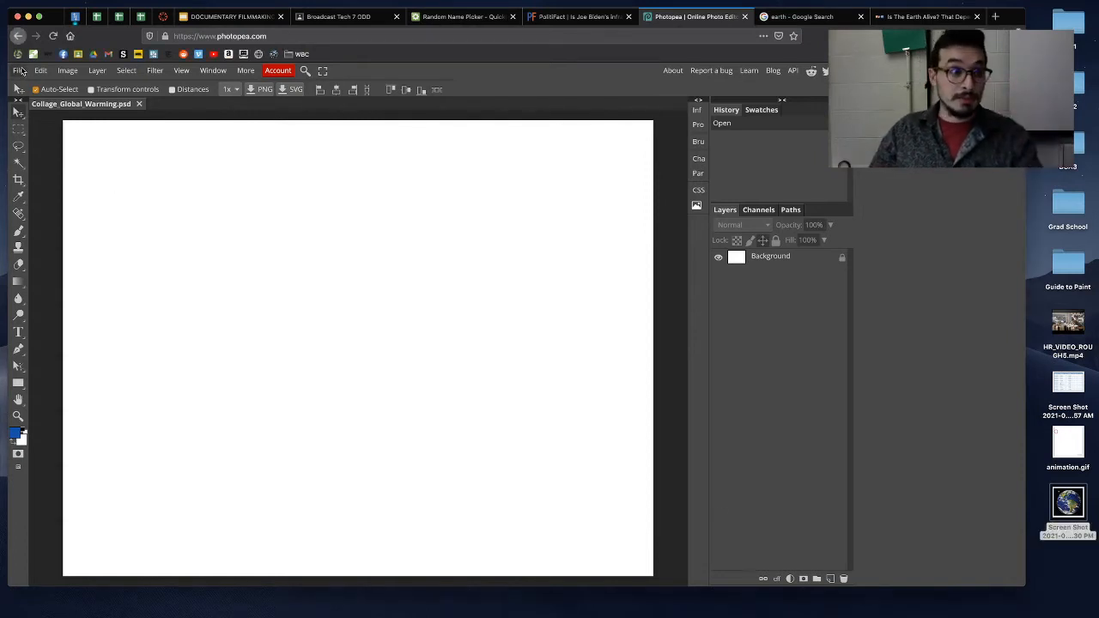
{"action": "left_click", "coordinate": [19, 70]}
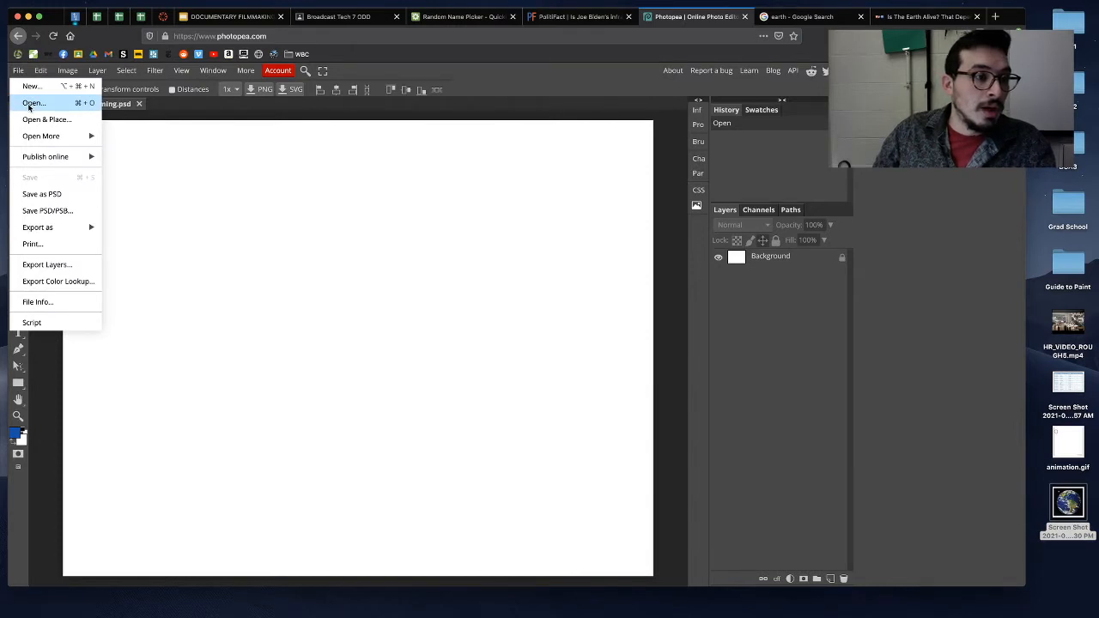
{"action": "left_click", "coordinate": [33, 103]}
{"action": "left_click", "coordinate": [470, 199]}
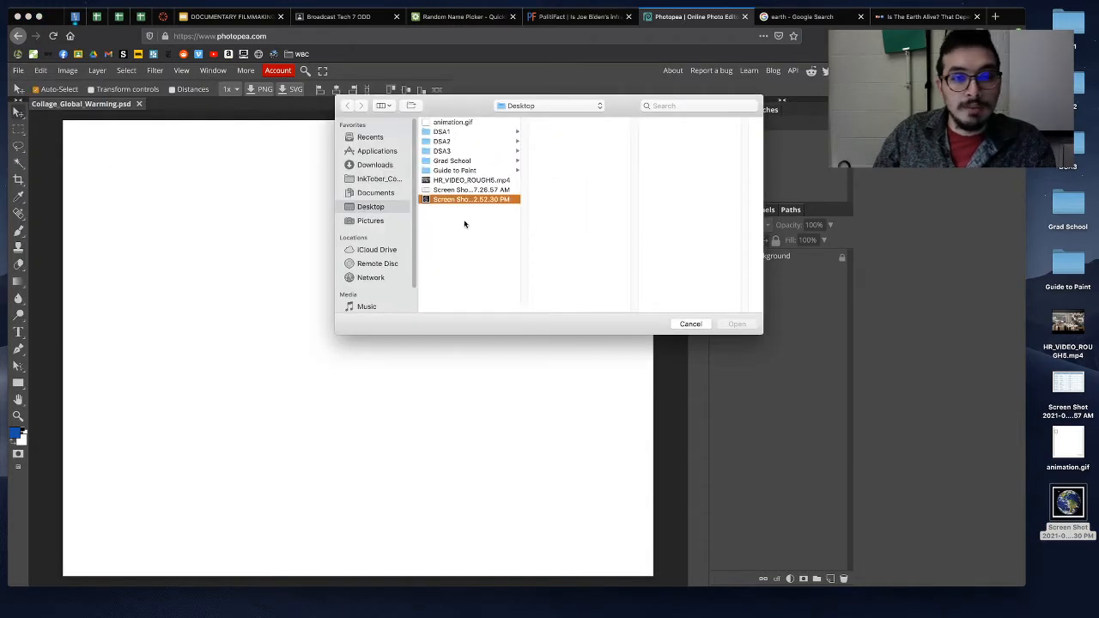
{"action": "left_click", "coordinate": [736, 324]}
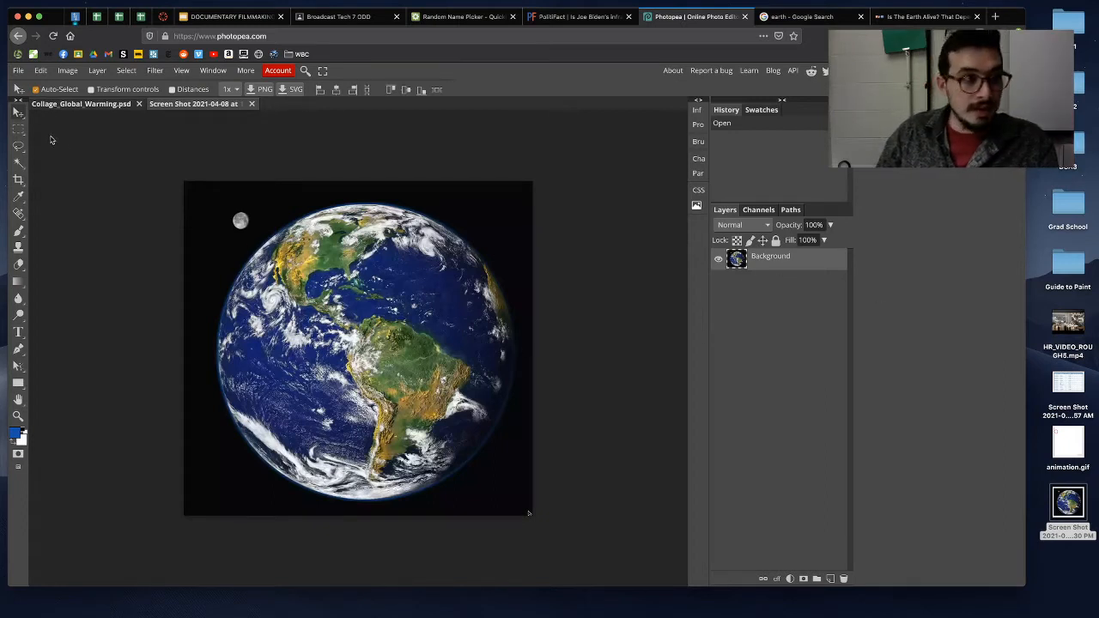
Step: Try copying the whole earth picture with a rectangular selection into Collage_Global_Warming.psd, then undo the paste and return to the screenshot document
{"action": "left_click", "coordinate": [18, 129]}
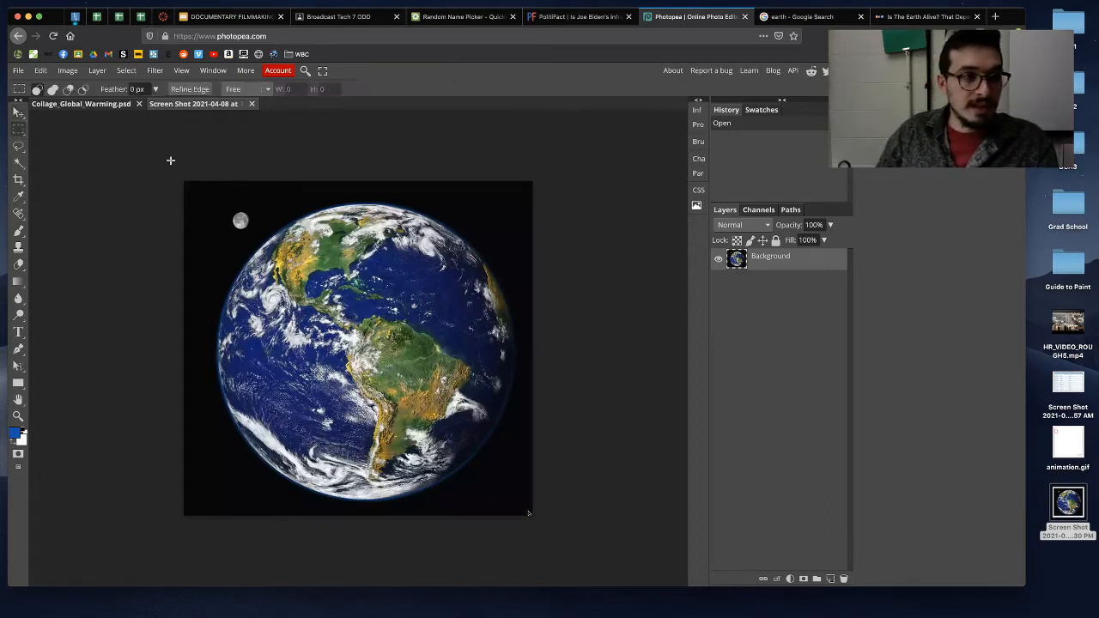
{"action": "left_click_drag", "start_coordinate": [170, 160], "coordinate": [618, 539]}
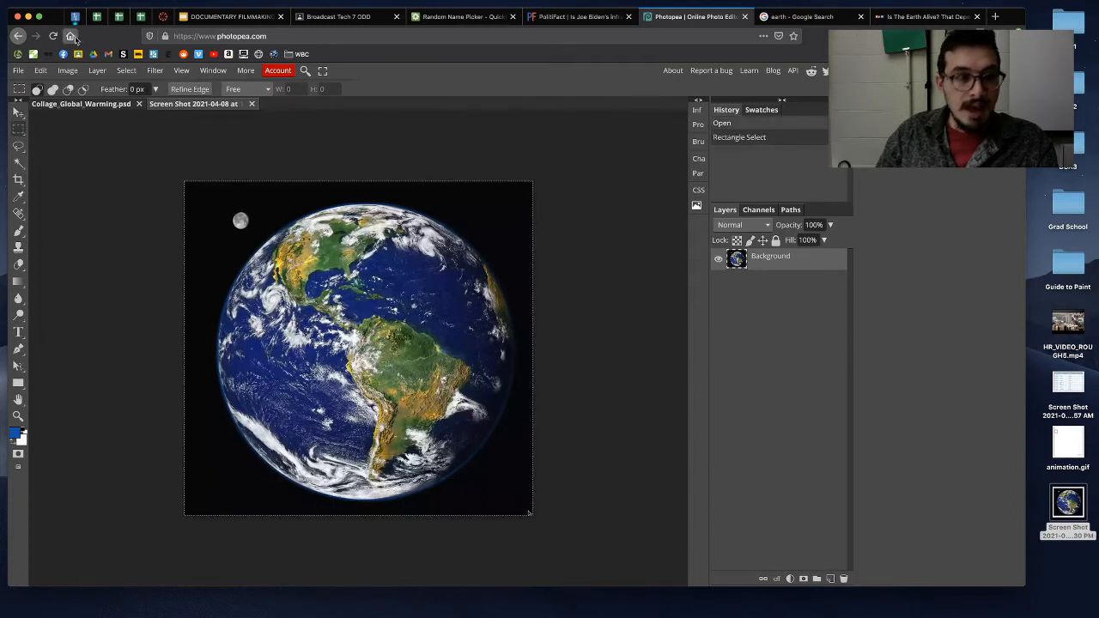
{"action": "left_click", "coordinate": [49, 70]}
{"action": "left_click", "coordinate": [89, 181]}
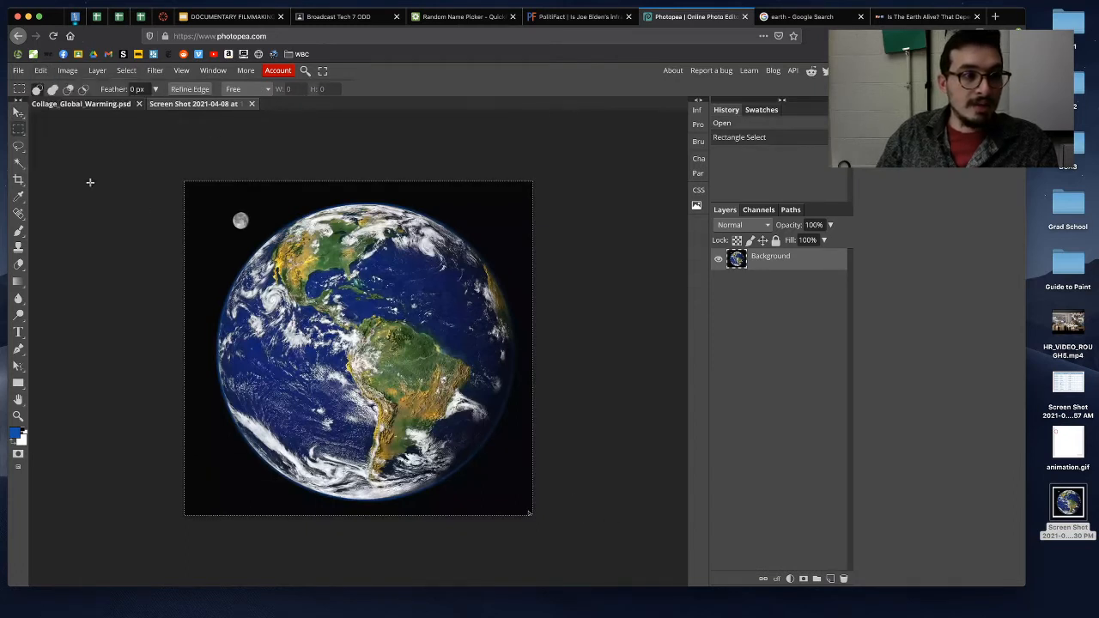
{"action": "left_click", "coordinate": [86, 104]}
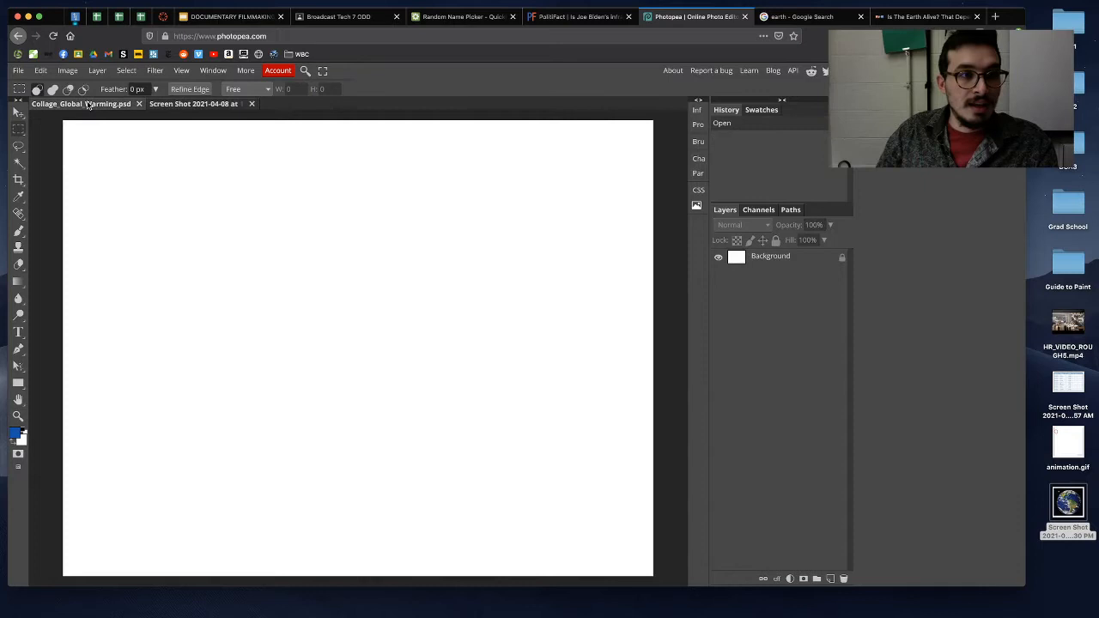
{"action": "left_click", "coordinate": [41, 70]}
{"action": "left_click", "coordinate": [53, 211]}
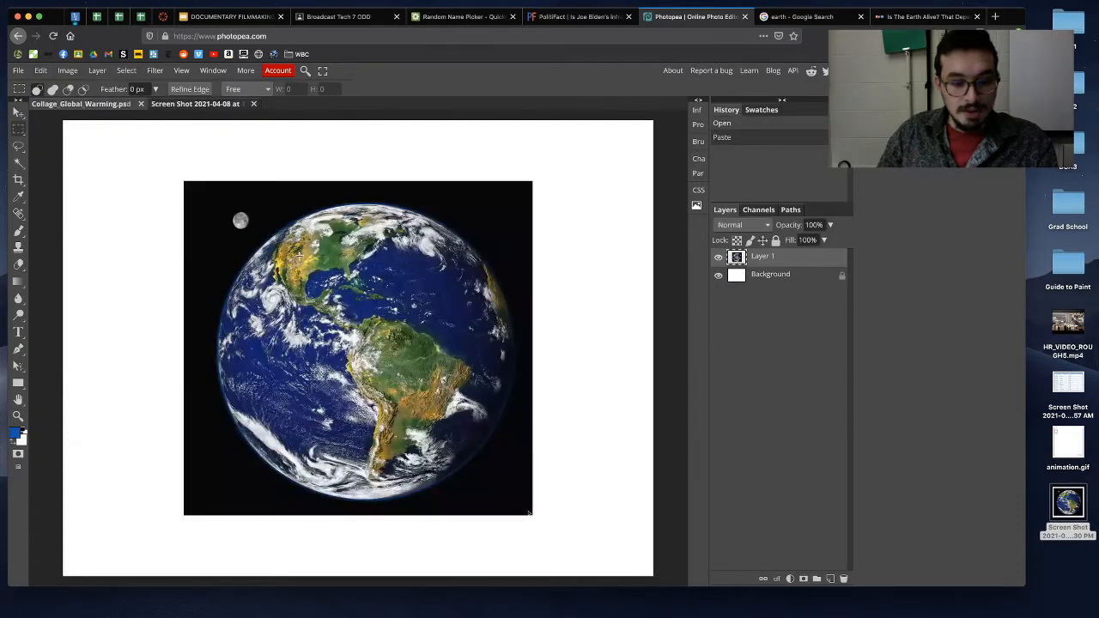
{"action": "key", "text": "ctrl+z"}
{"action": "left_click", "coordinate": [181, 106]}
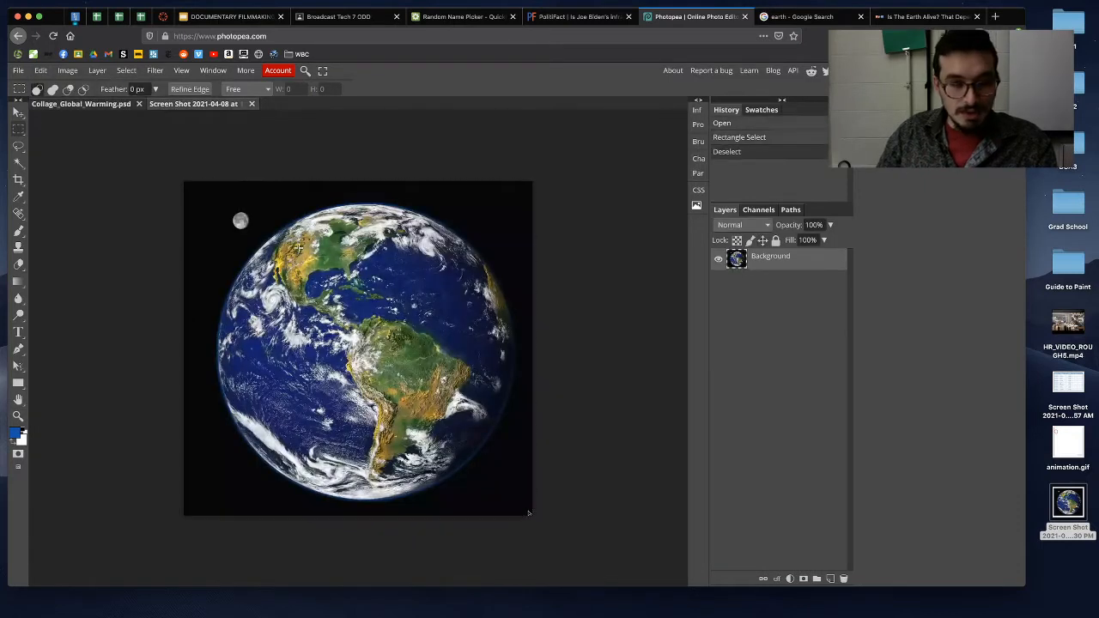
Step: Switch the selection tool from Rectangle Select to Ellipse Select for the earth screenshot
{"action": "left_click", "coordinate": [18, 146]}
{"action": "left_click", "coordinate": [18, 129]}
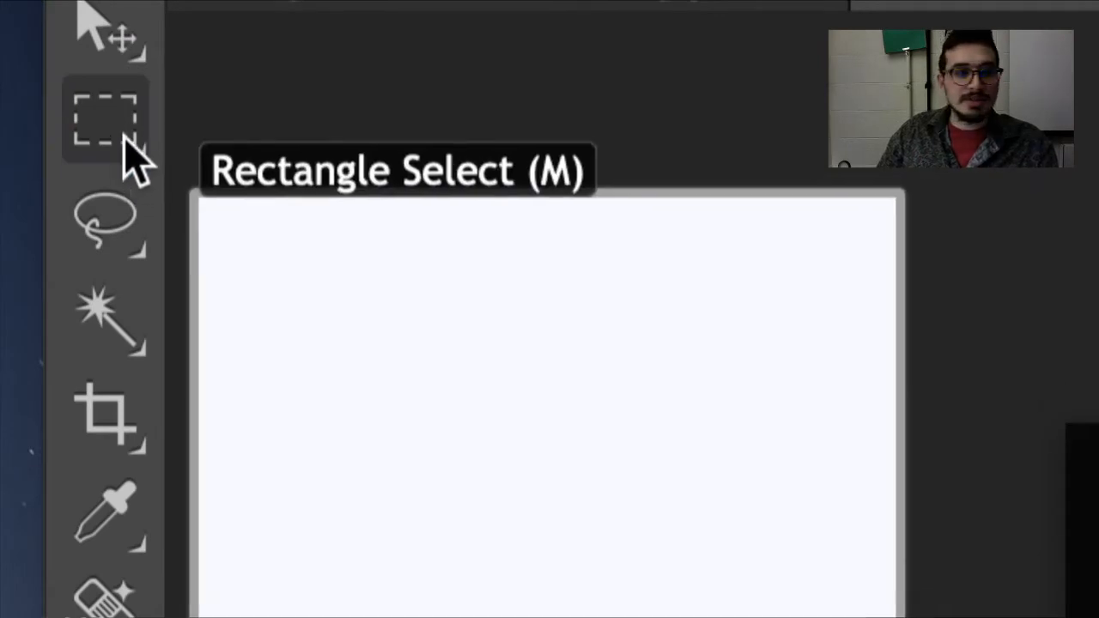
{"action": "left_click", "coordinate": [128, 141]}
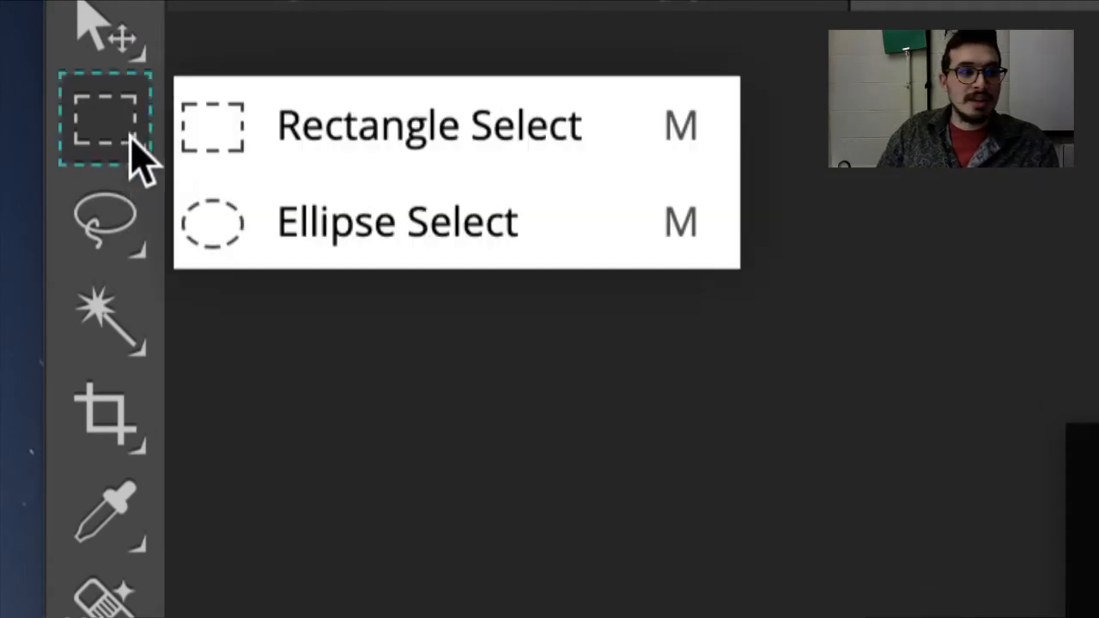
{"action": "left_click", "coordinate": [122, 227]}
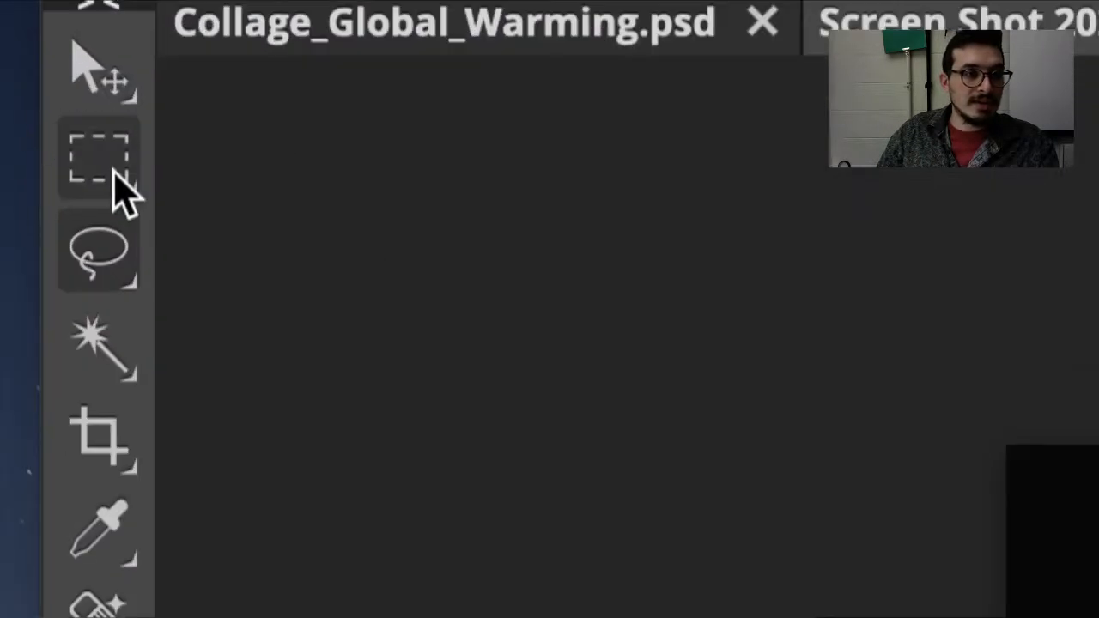
{"action": "right_click", "coordinate": [120, 194]}
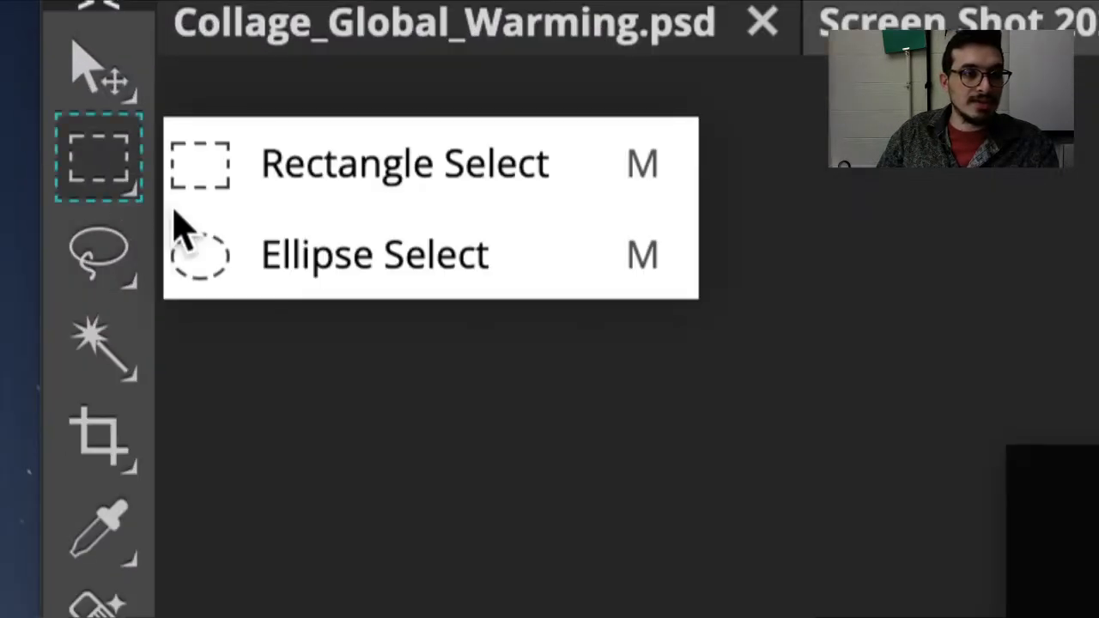
{"action": "left_click", "coordinate": [206, 253]}
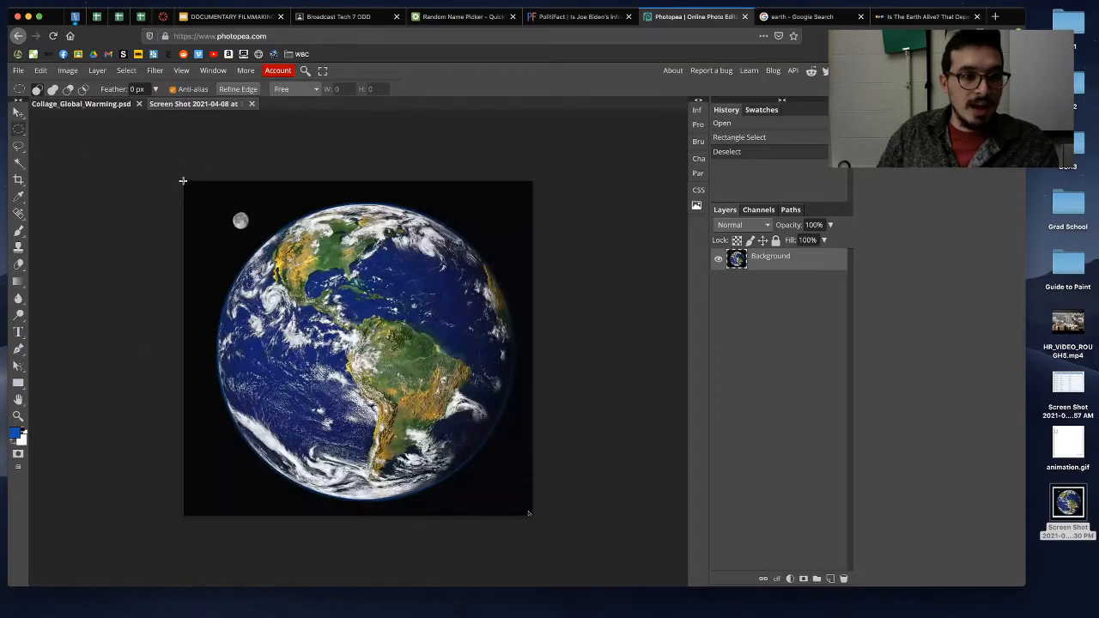
{"action": "left_click_drag", "start_coordinate": [183, 180], "coordinate": [507, 462]}
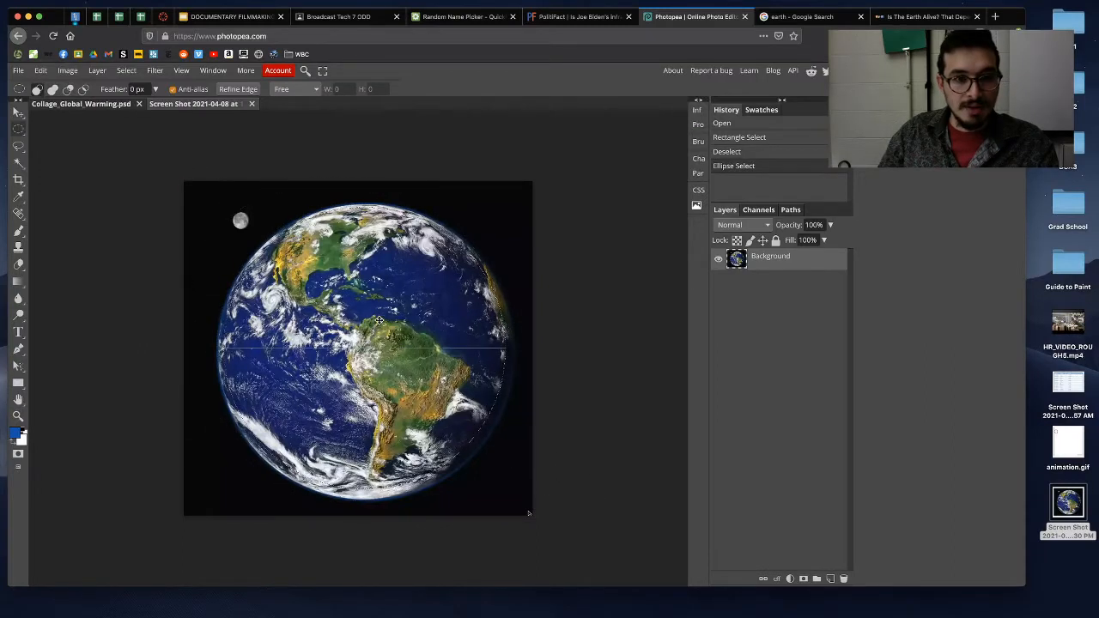
{"action": "left_click_drag", "start_coordinate": [384, 323], "coordinate": [362, 350]}
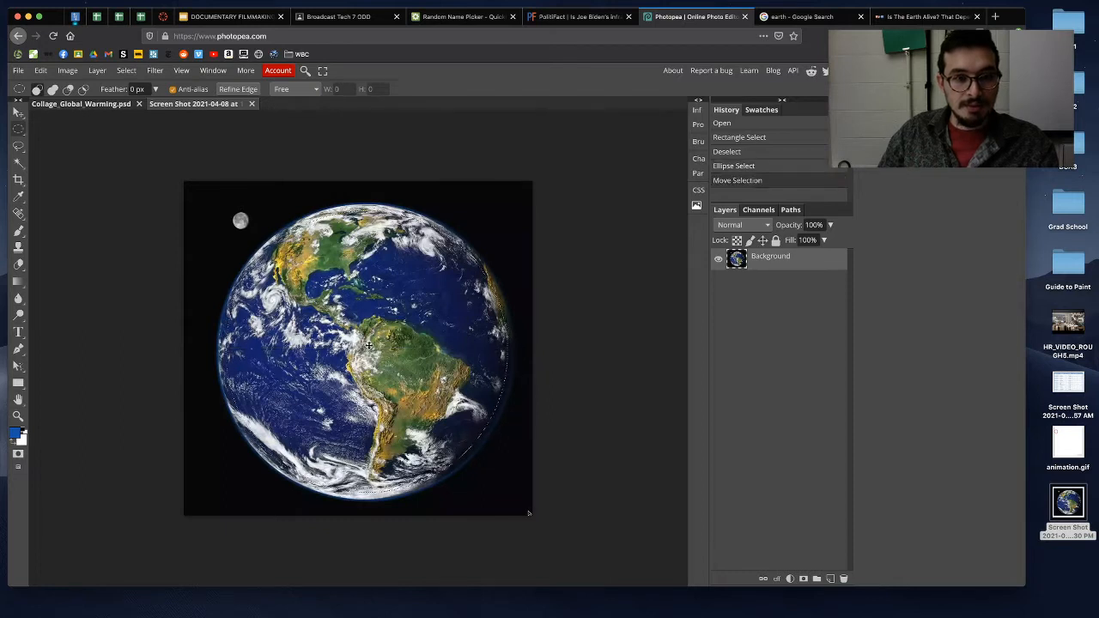
{"action": "left_click", "coordinate": [369, 341]}
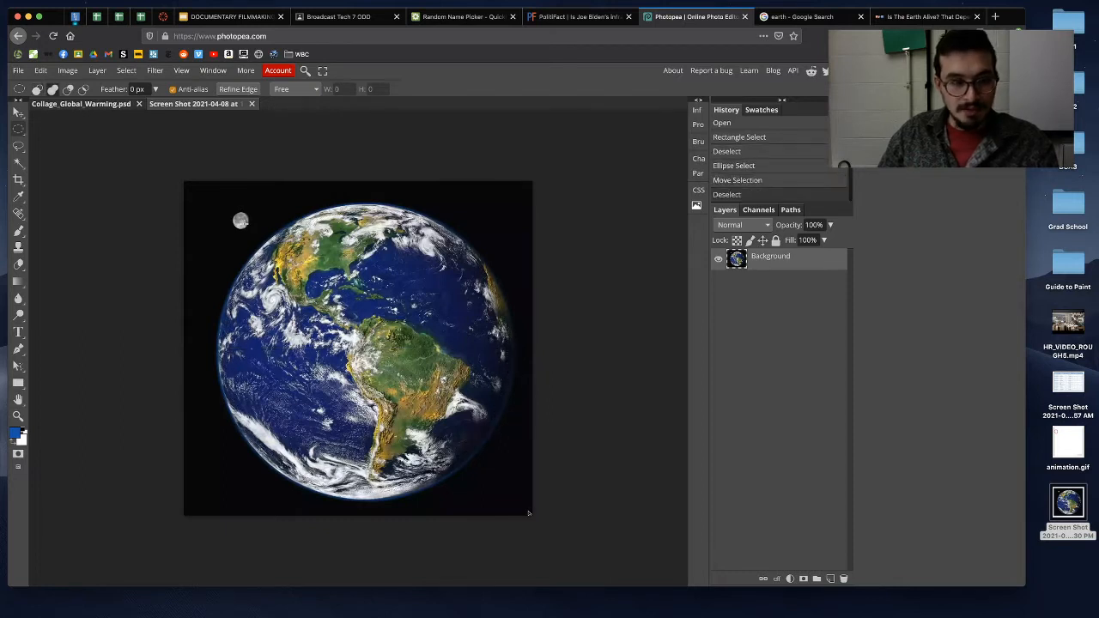
Step: Fit a circular selection closely around the globe's outer edge, leaving out the moon, and copy the selected globe
{"action": "left_click_drag", "start_coordinate": [208, 203], "coordinate": [544, 506]}
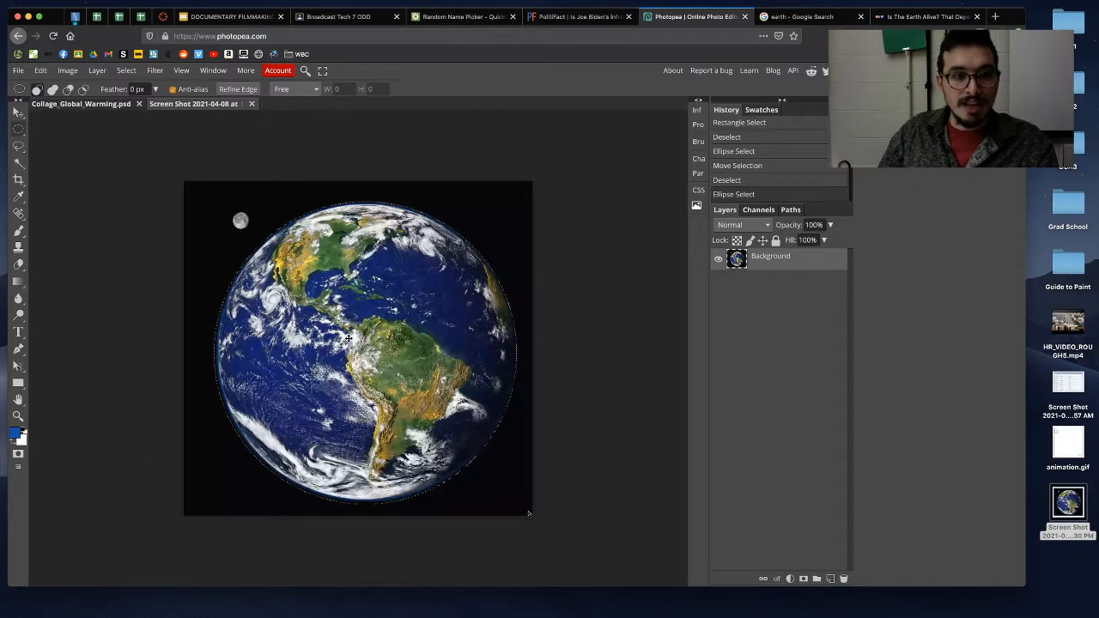
{"action": "left_click_drag", "start_coordinate": [348, 338], "coordinate": [349, 339]}
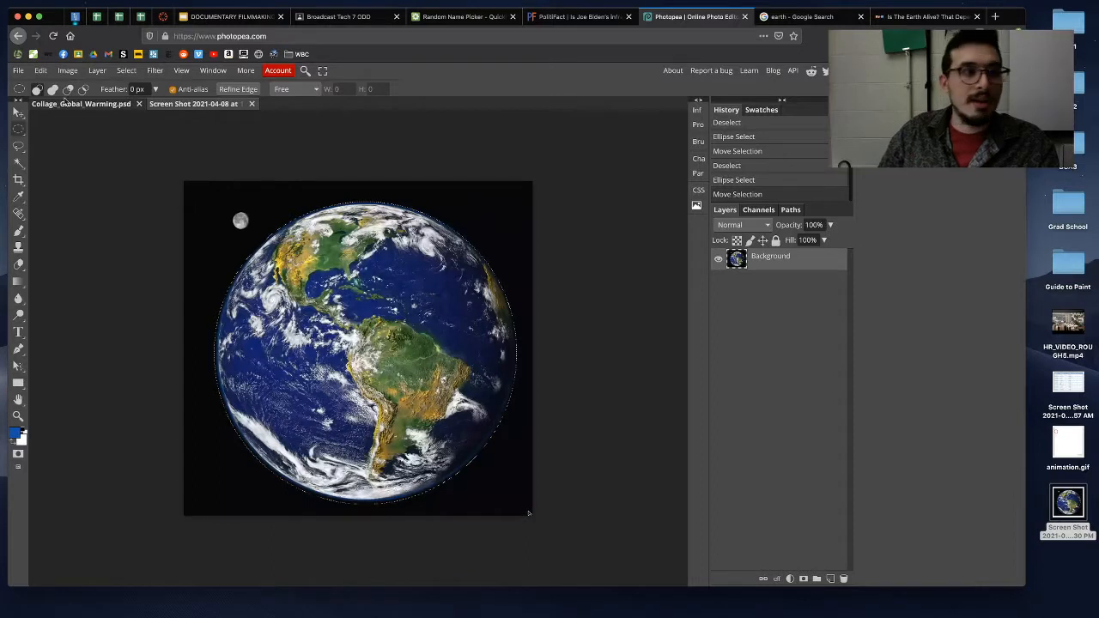
{"action": "left_click", "coordinate": [43, 73]}
{"action": "left_click", "coordinate": [74, 177]}
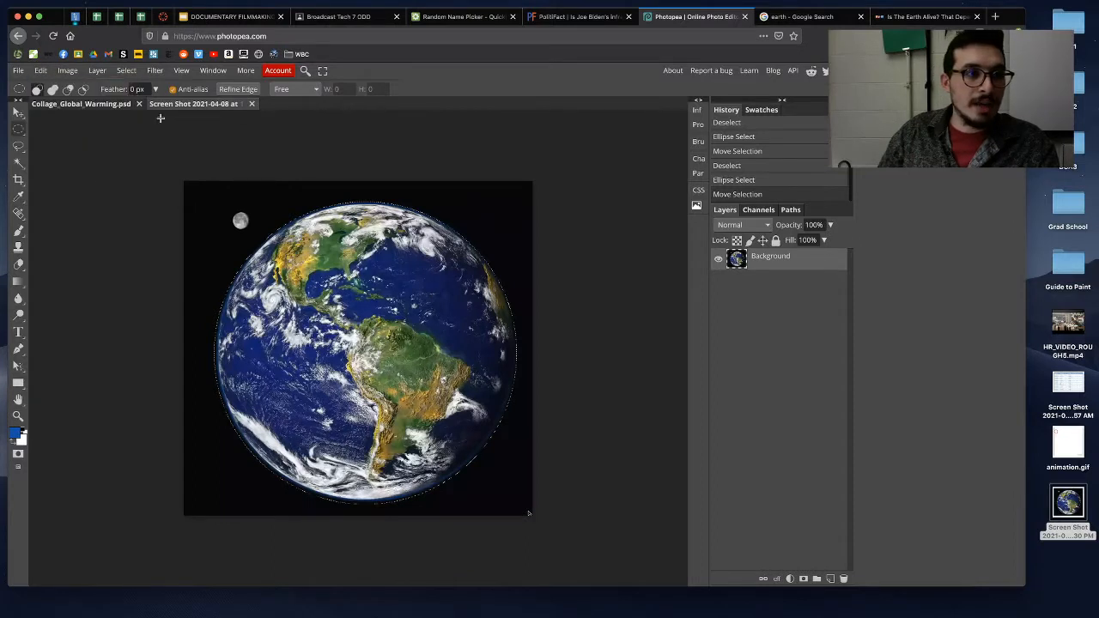
Step: Paste the copied globe into the Collage_Global_Warming.psd document
{"action": "left_click", "coordinate": [86, 105]}
{"action": "left_click", "coordinate": [40, 70]}
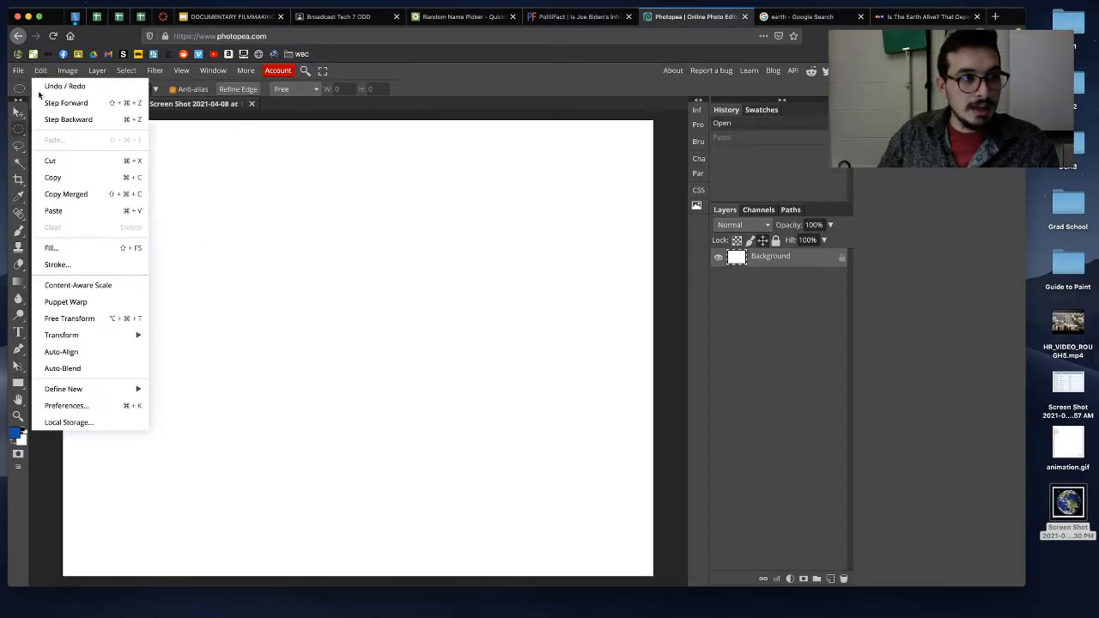
{"action": "left_click", "coordinate": [89, 211]}
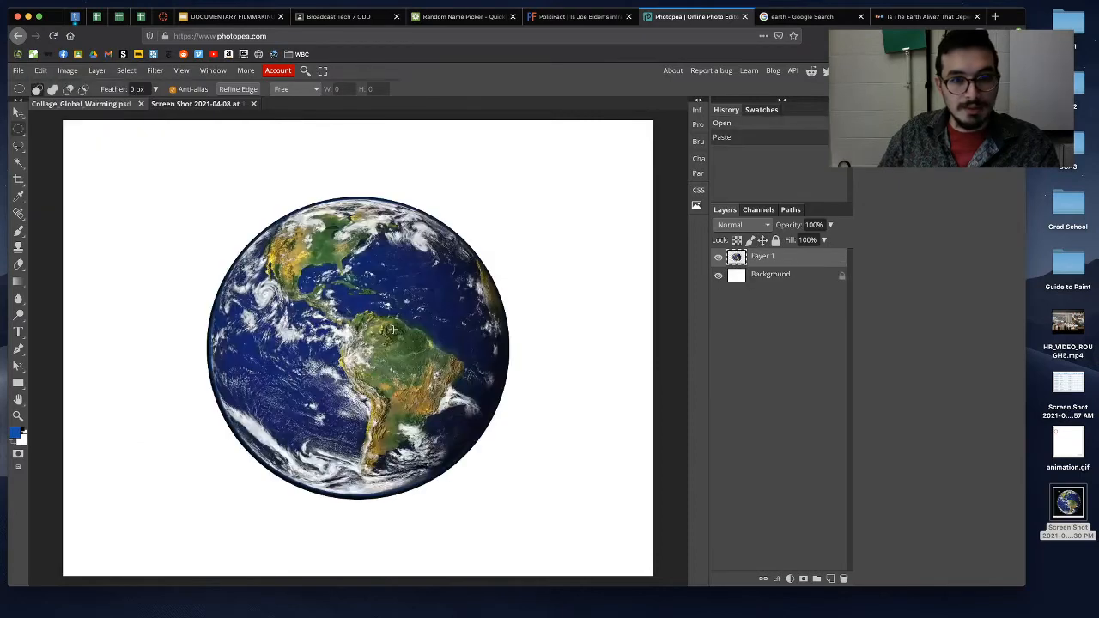
Step: Reposition the pasted globe with the Move tool so it sits near the centre of the white canvas
{"action": "key", "text": "c"}
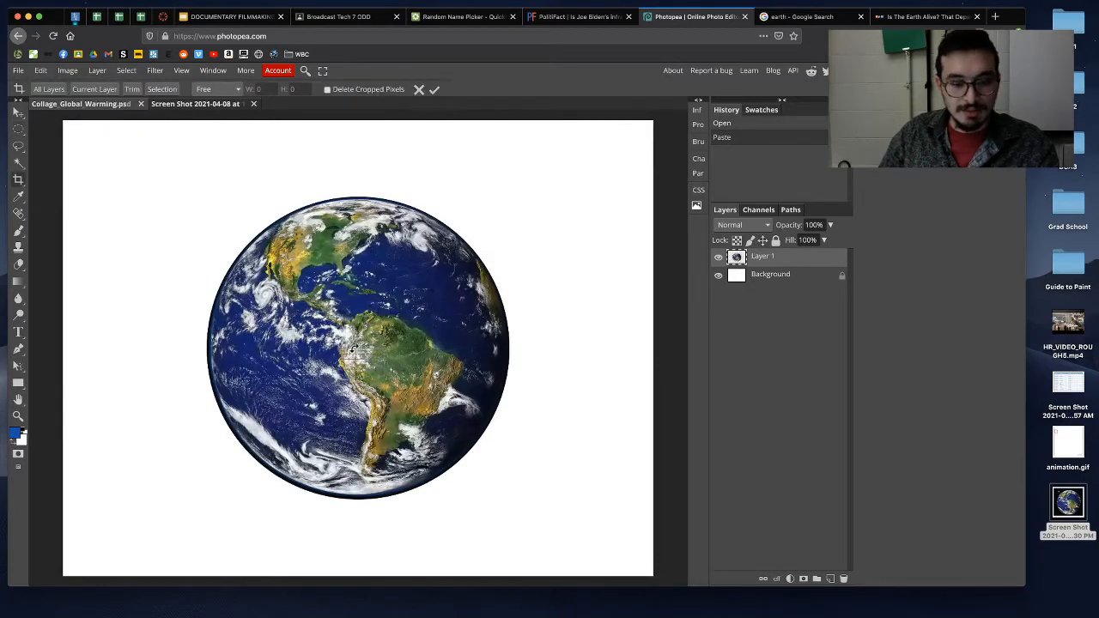
{"action": "key", "text": "v"}
{"action": "mouse_move", "coordinate": [352, 351]}
{"action": "left_mouse_down"}
{"action": "mouse_move", "coordinate": [450, 352]}
{"action": "mouse_move", "coordinate": [345, 357]}
{"action": "left_mouse_up"}
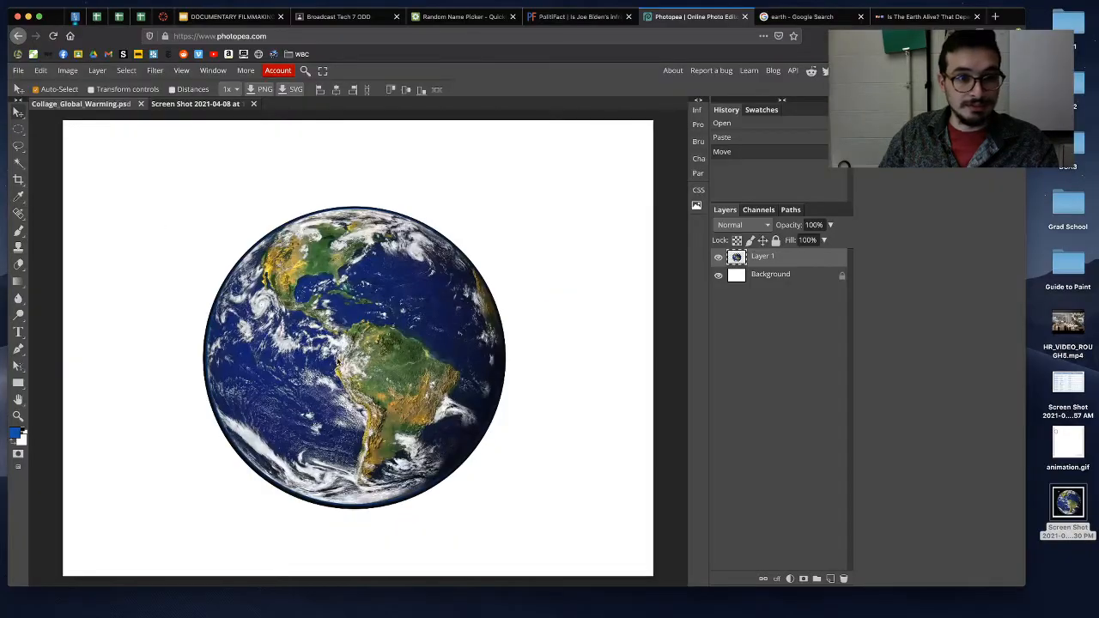
{"action": "left_click_drag", "start_coordinate": [399, 325], "coordinate": [364, 341]}
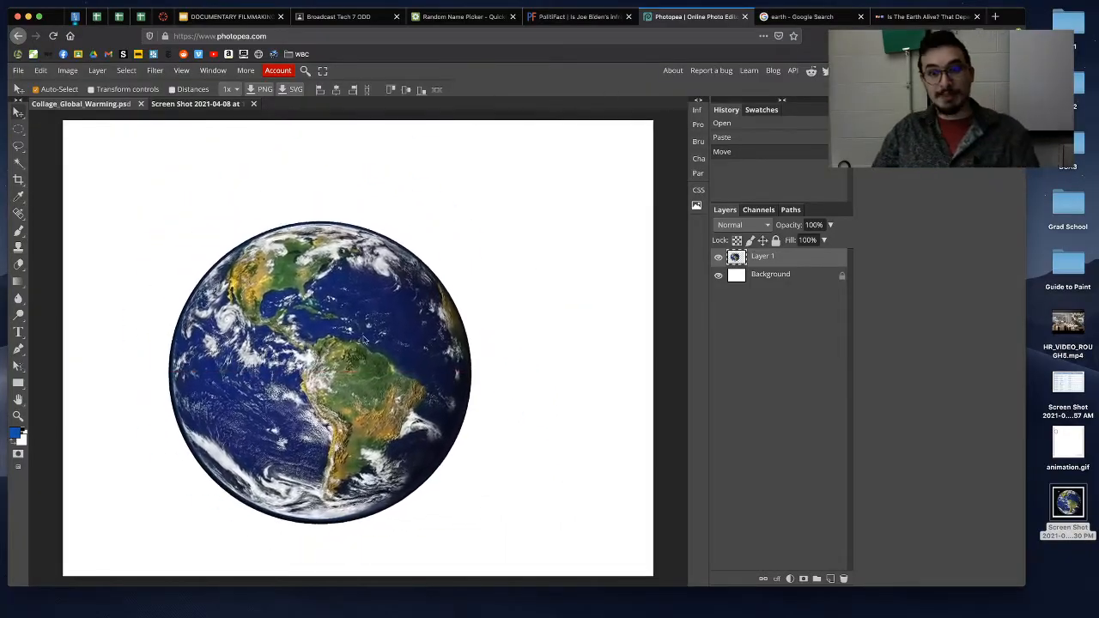
{"action": "left_click_drag", "start_coordinate": [308, 396], "coordinate": [358, 371]}
Step: Close the NPR article in the browser and search Google Images for fire
{"action": "left_click", "coordinate": [919, 17]}
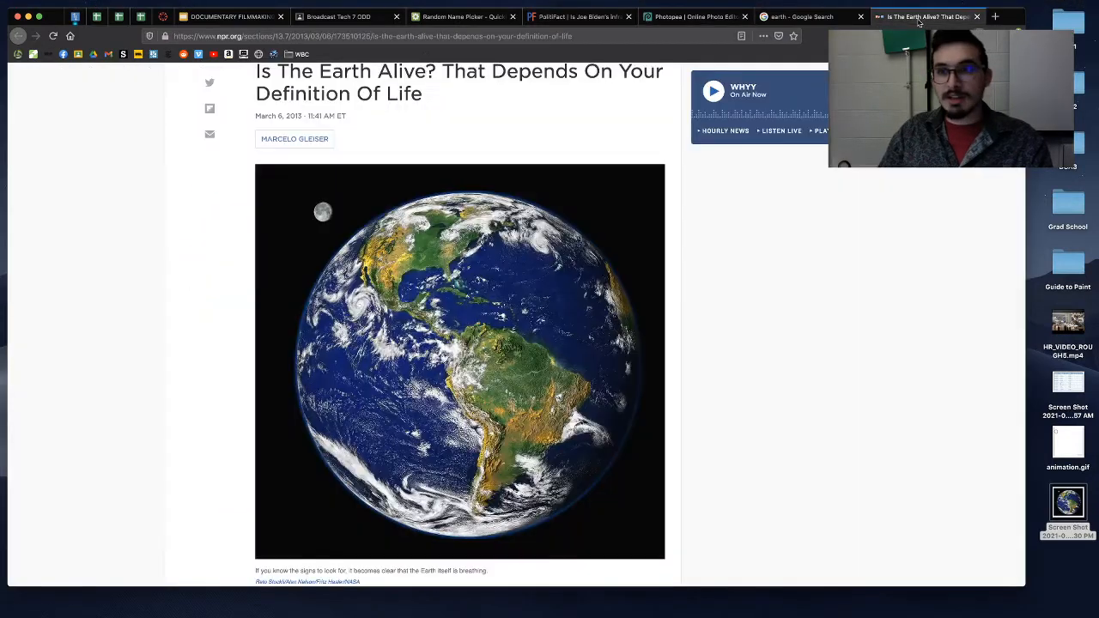
{"action": "left_click", "coordinate": [977, 16]}
{"action": "scroll", "coordinate": [343, 89], "scroll_direction": "up", "scroll_amount": 2}
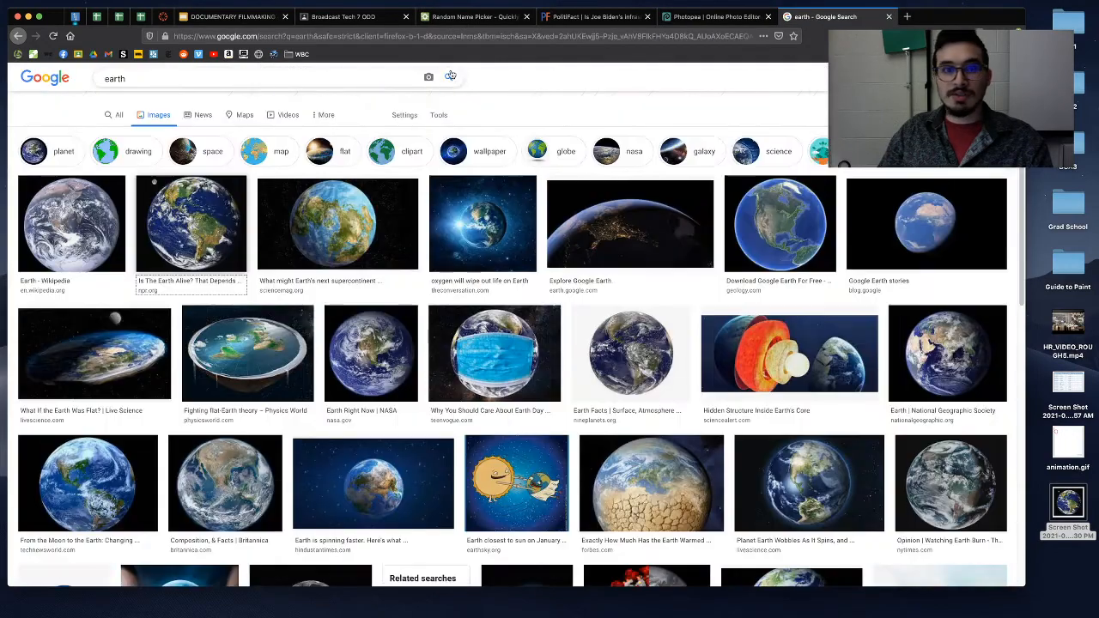
{"action": "triple_click", "coordinate": [342, 89]}
{"action": "type", "text": "fire"}
{"action": "key", "text": "Return"}
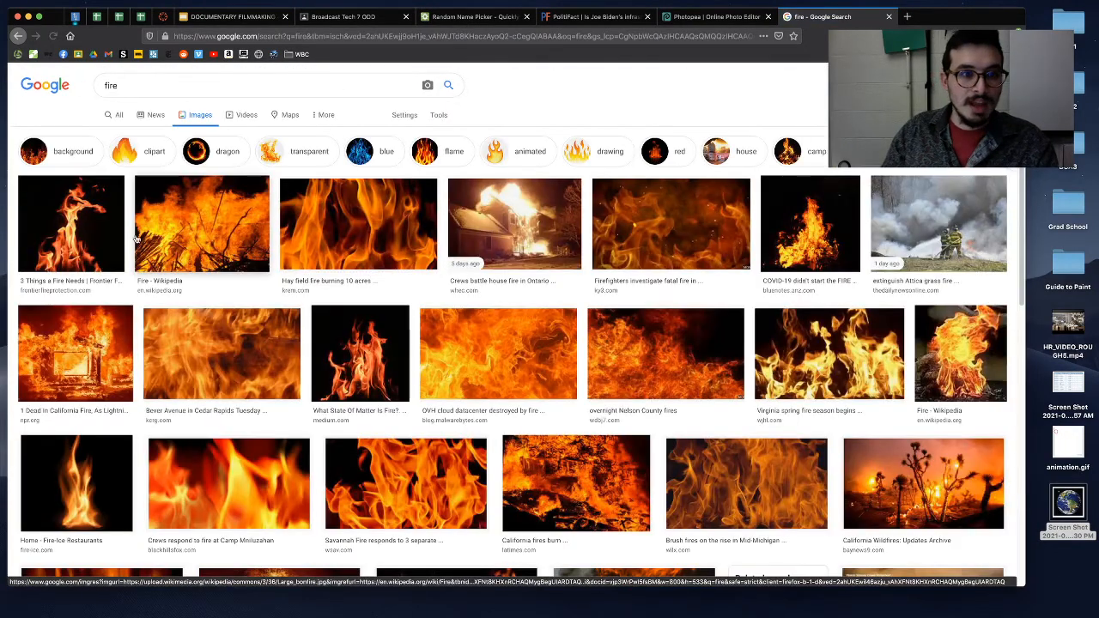
Step: Refine the image search to "fire vector" and open the Vecteezy page of the orange and yellow flame icon
{"action": "left_click", "coordinate": [62, 239]}
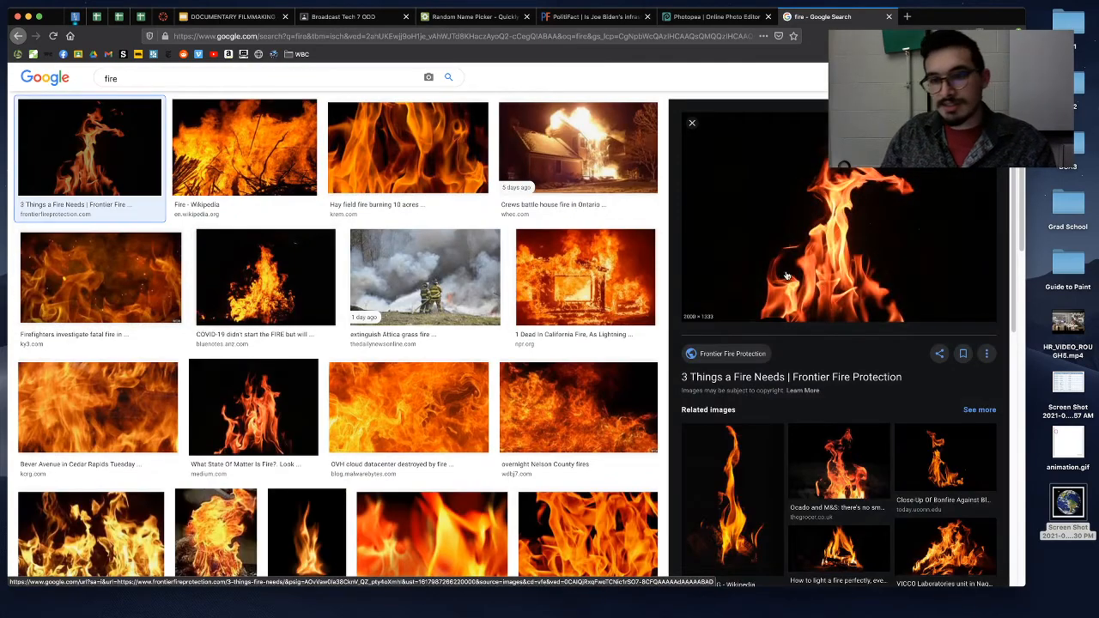
{"action": "scroll", "coordinate": [341, 297], "scroll_direction": "down", "scroll_amount": 5}
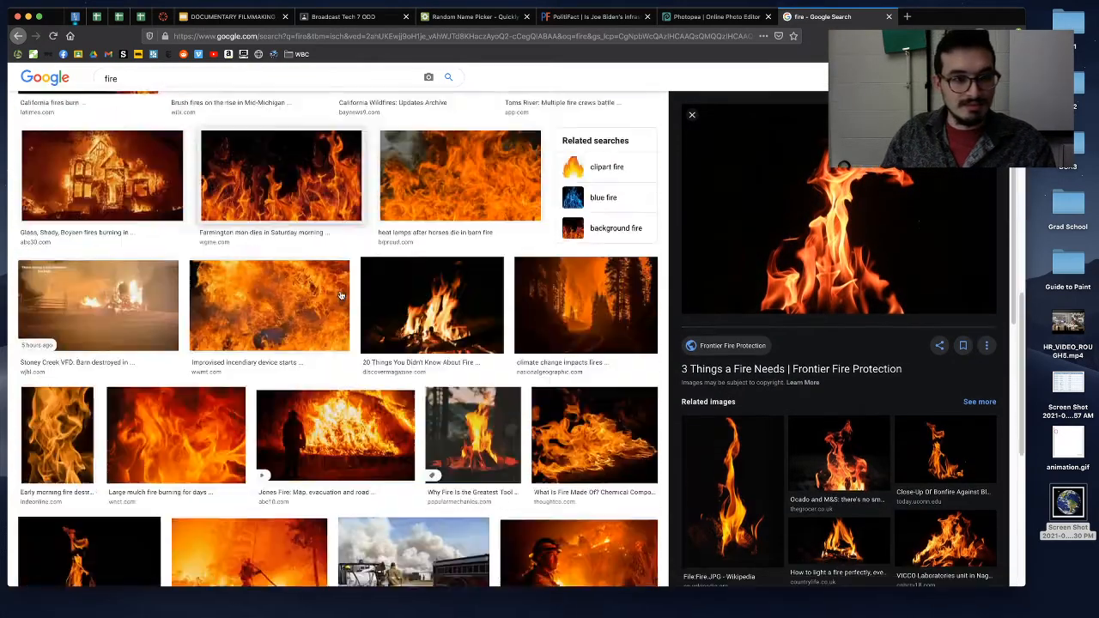
{"action": "scroll", "coordinate": [341, 297], "scroll_direction": "up", "scroll_amount": 8}
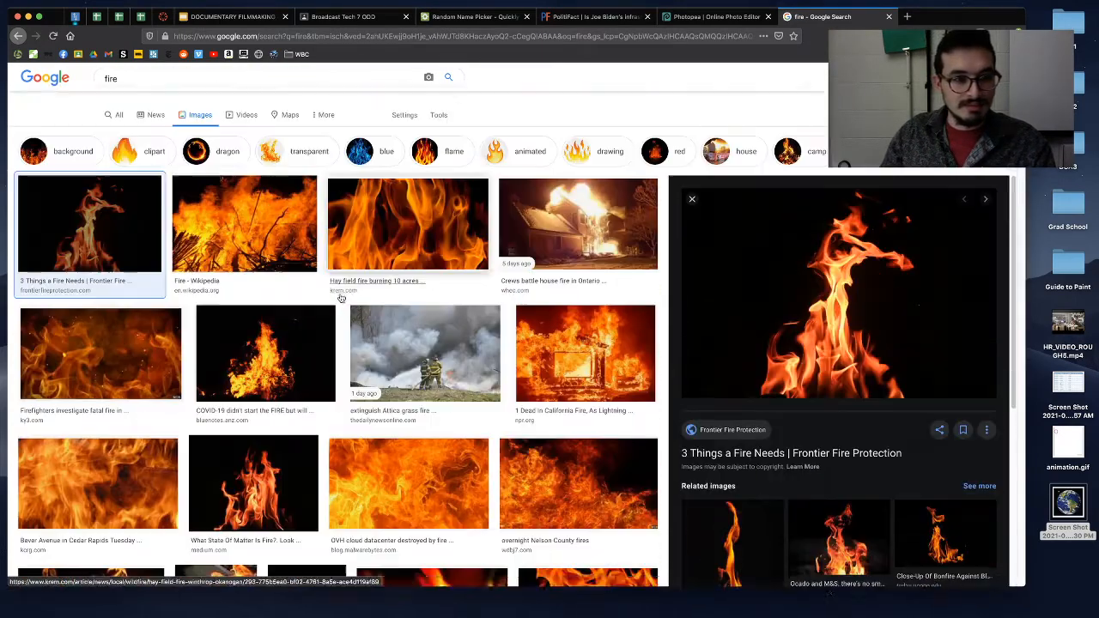
{"action": "left_click", "coordinate": [135, 87]}
{"action": "type", "text": "vector"}
{"action": "key", "text": "Return"}
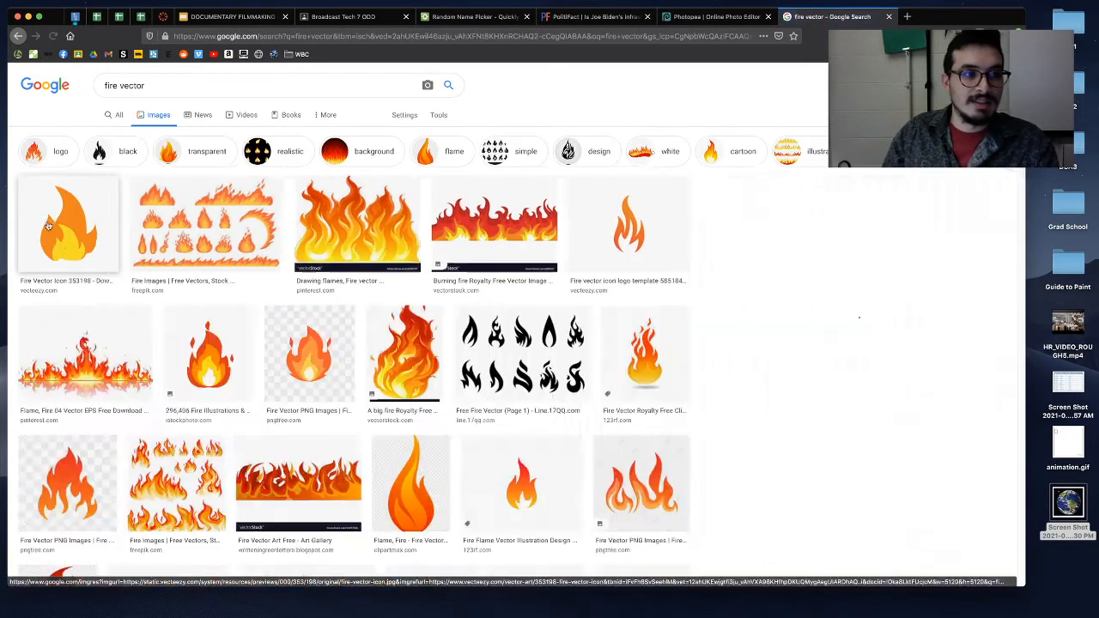
{"action": "left_click", "coordinate": [60, 225]}
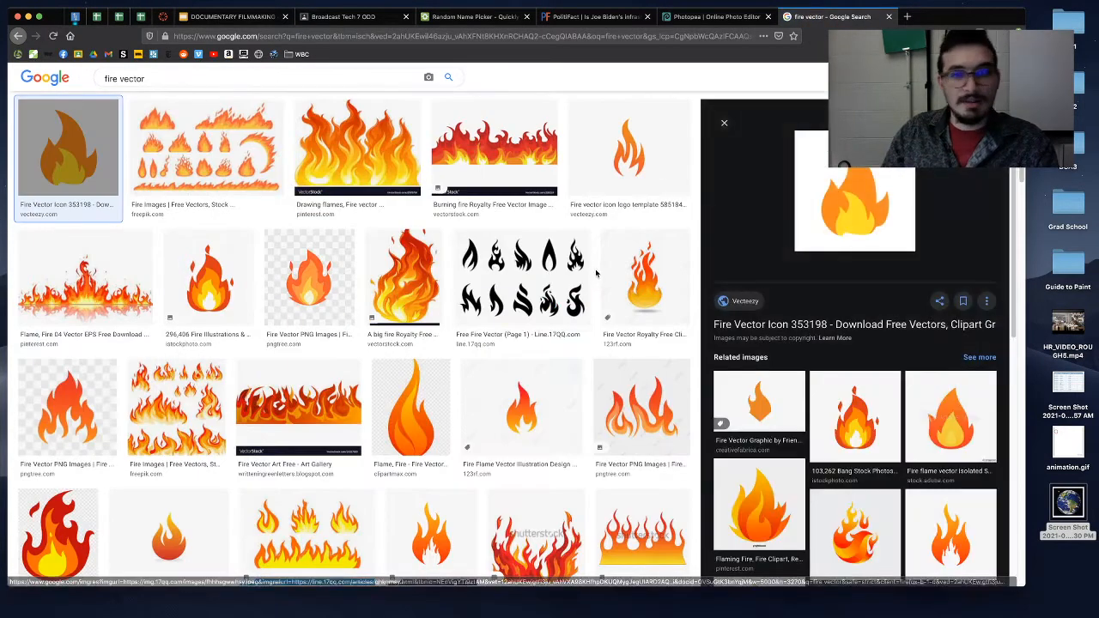
{"action": "left_click", "coordinate": [842, 213]}
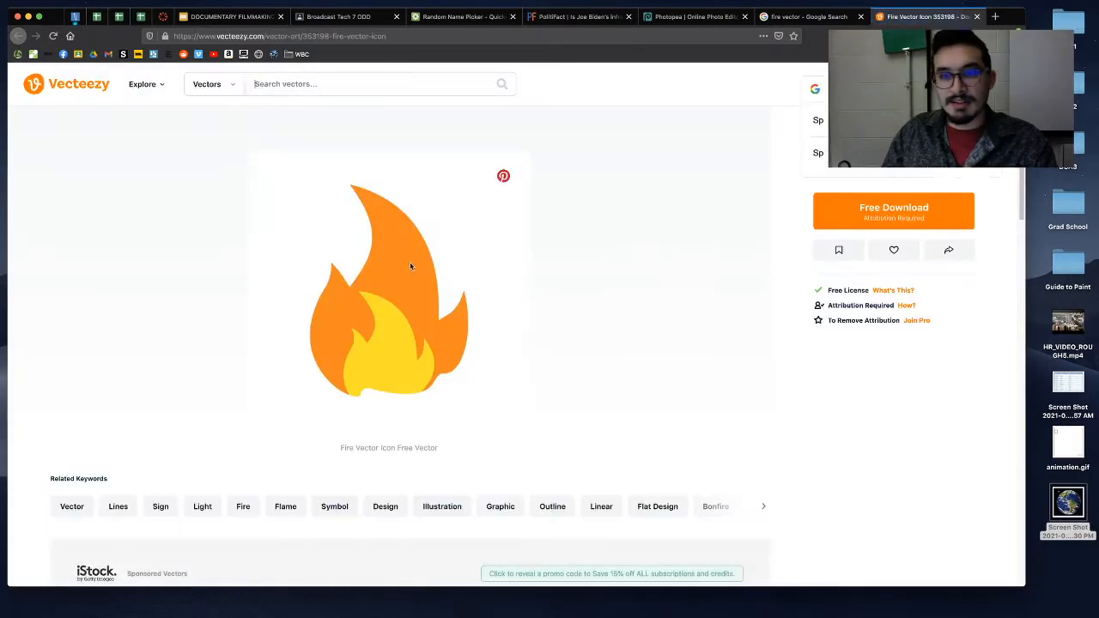
Step: Delete the earth screenshot file from the desktop
{"action": "left_click_drag", "start_coordinate": [397, 276], "coordinate": [1039, 558]}
{"action": "left_click", "coordinate": [1069, 496]}
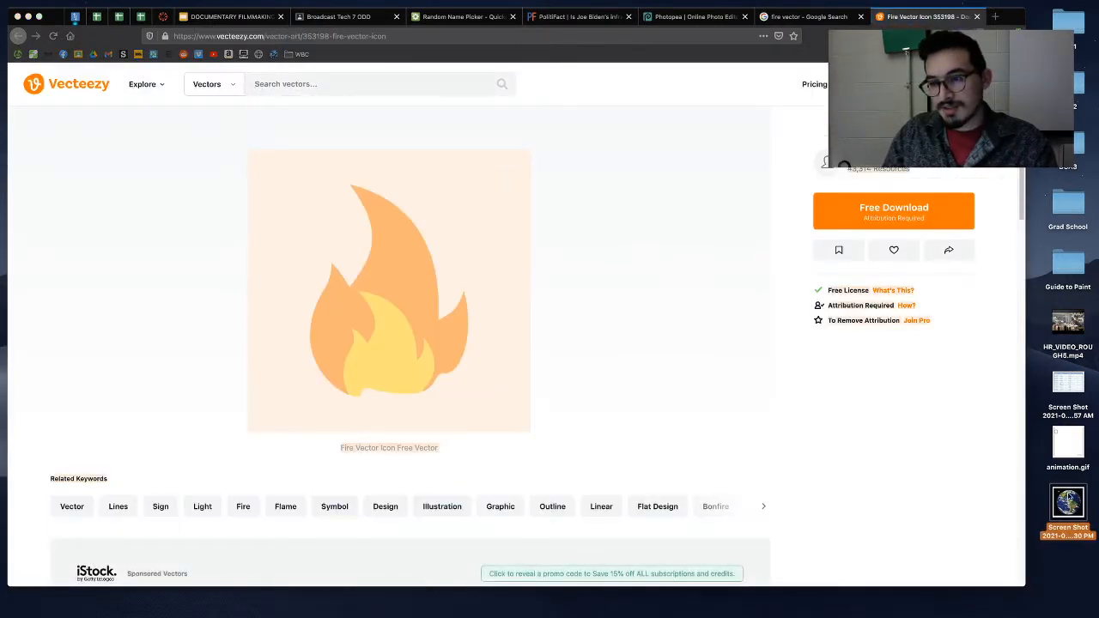
{"action": "key", "text": "super+BackSpace"}
{"action": "left_click", "coordinate": [554, 327]}
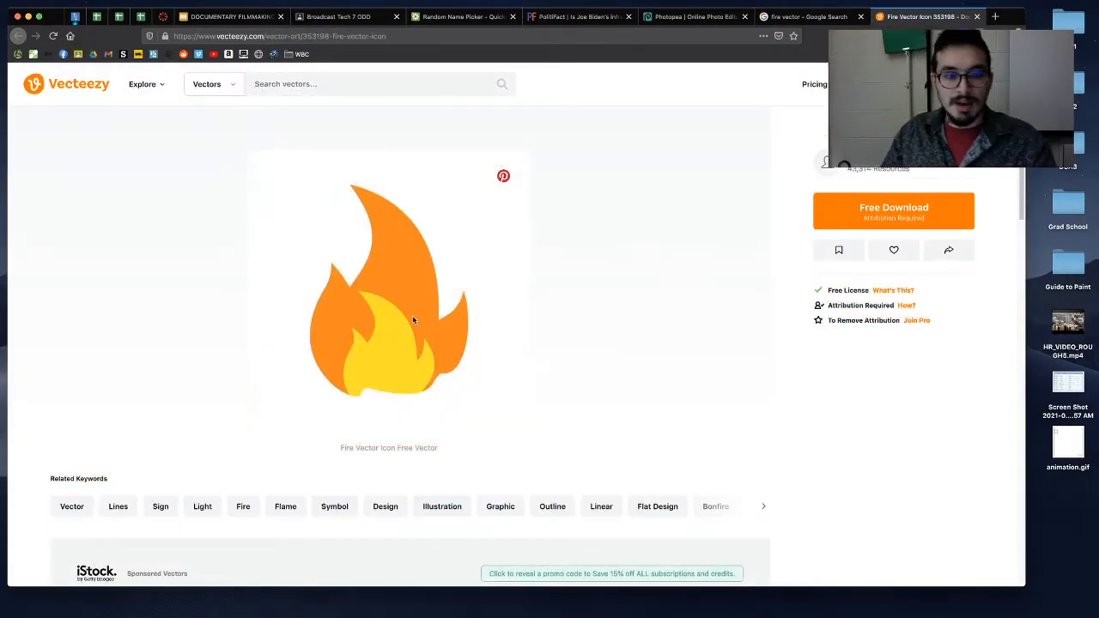
Step: Capture a screenshot of just the flame picture on the Vecteezy page and put it on the desktop
{"action": "left_click_drag", "start_coordinate": [412, 317], "coordinate": [946, 464]}
{"action": "left_click", "coordinate": [468, 322]}
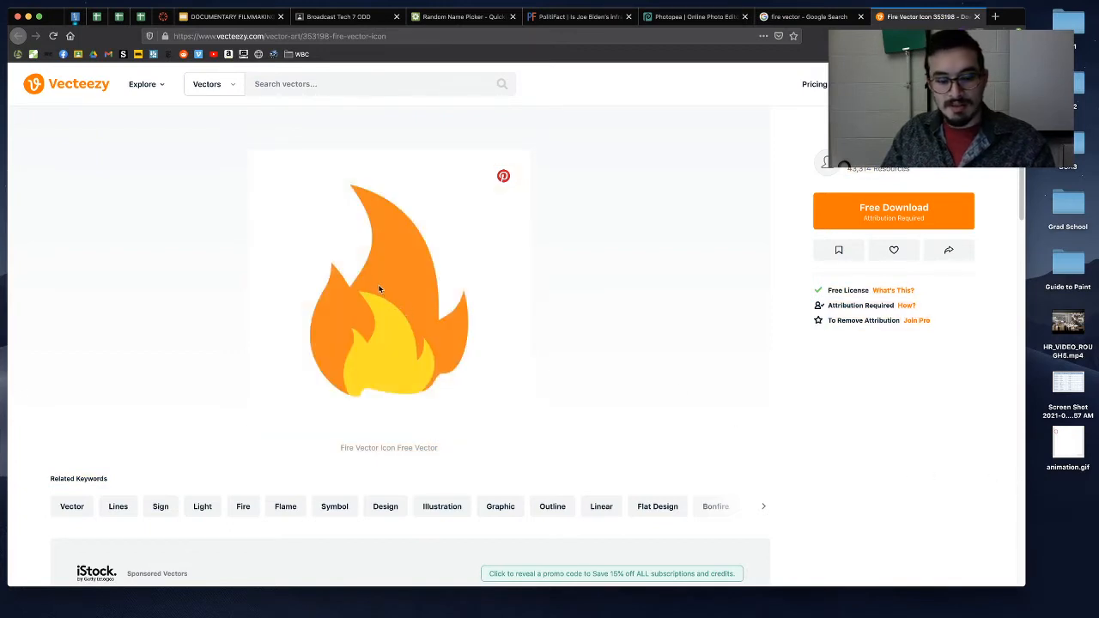
{"action": "key", "text": "super+shift+4"}
{"action": "left_click_drag", "start_coordinate": [273, 163], "coordinate": [489, 415]}
{"action": "left_click_drag", "start_coordinate": [1050, 584], "coordinate": [1036, 561]}
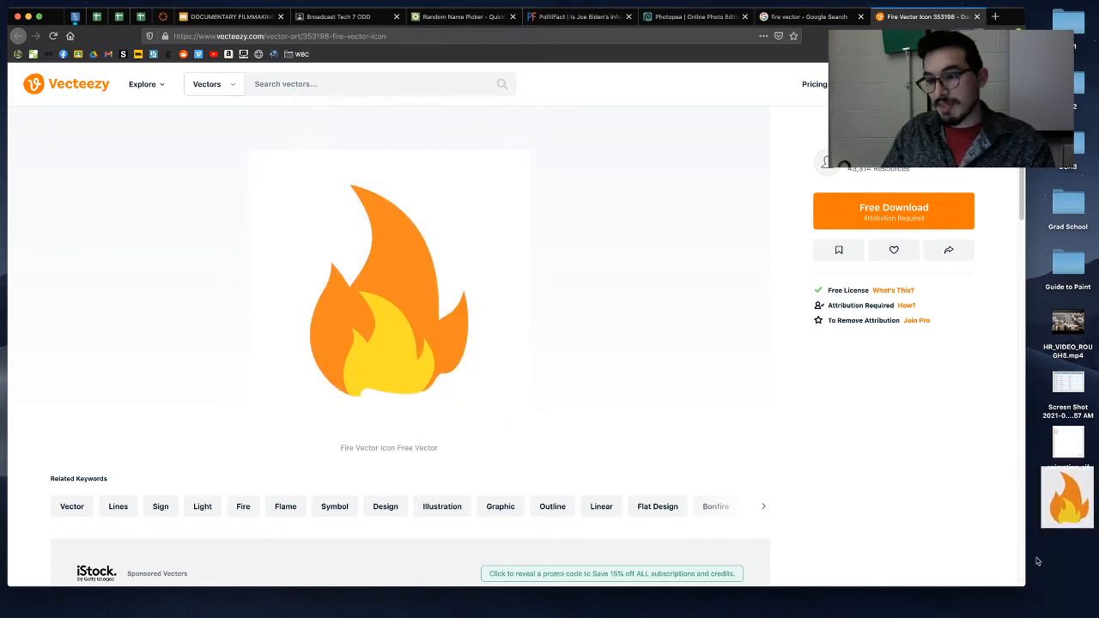
Step: Return to Photopea and close the earth screenshot document, discarding its unsaved work
{"action": "key", "text": "ctrl+shift+Tab"}
{"action": "key", "text": "ctrl+shift+Tab"}
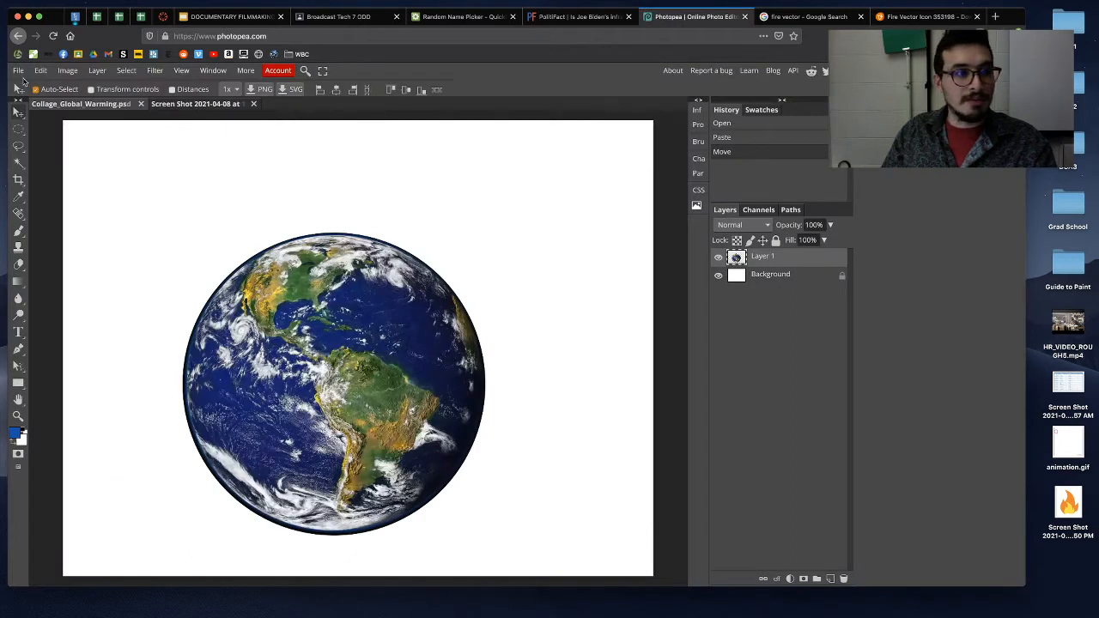
{"action": "left_click", "coordinate": [193, 104]}
{"action": "left_click", "coordinate": [253, 104]}
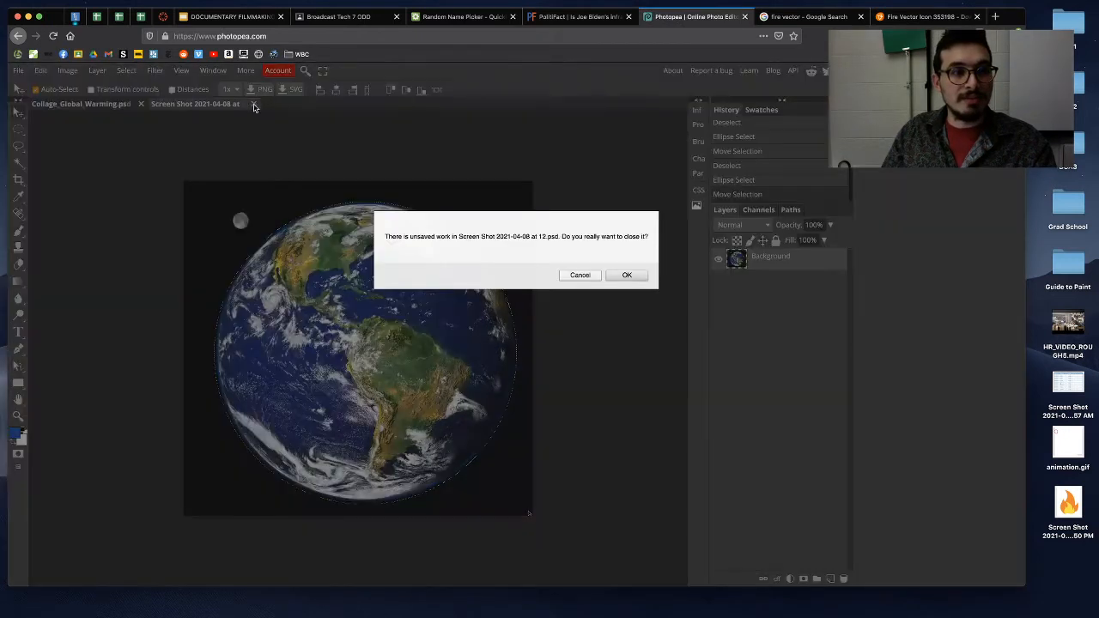
{"action": "left_click", "coordinate": [626, 276]}
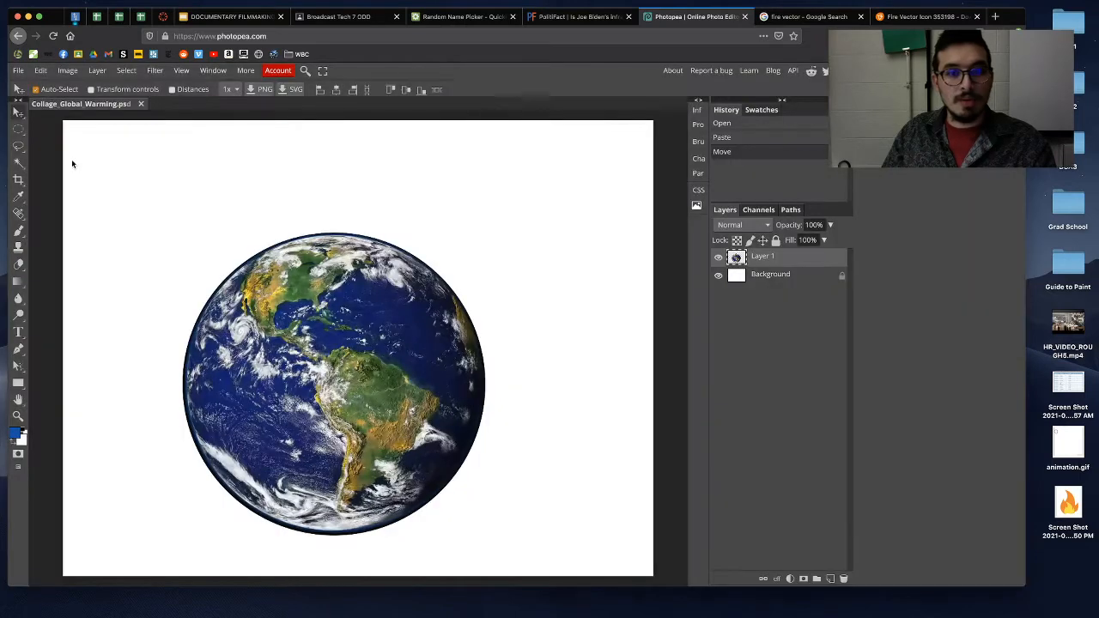
Step: Open the flame screenshot "Screen Shot 2021-04-08 at 12.54.50 PM" from the desktop and activate the freehand Lasso tool
{"action": "left_click", "coordinate": [18, 70]}
{"action": "left_click", "coordinate": [33, 103]}
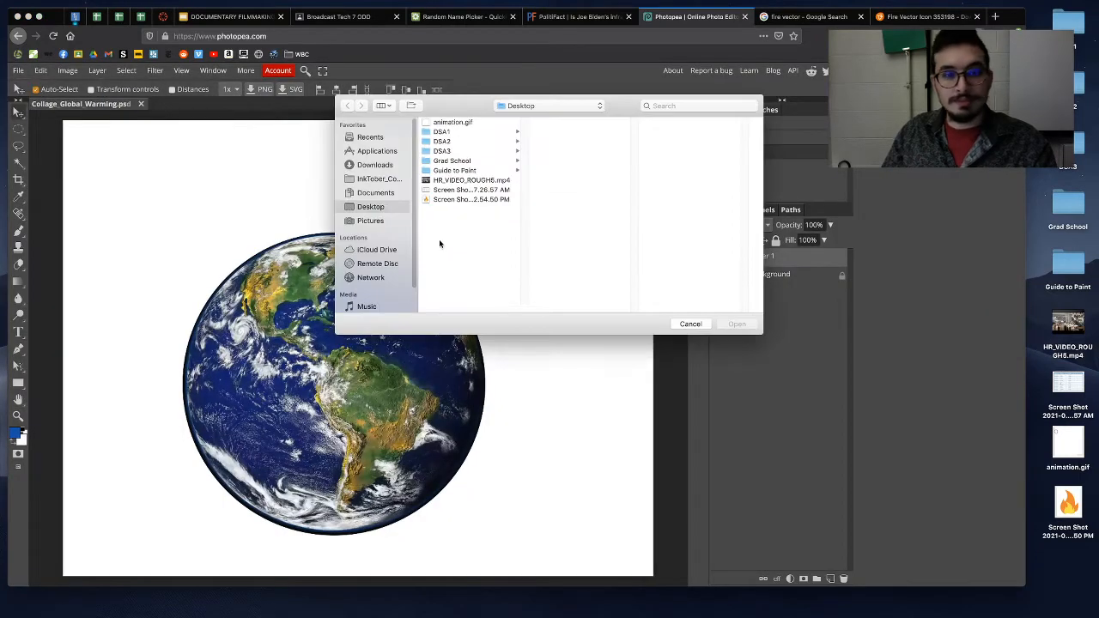
{"action": "left_click", "coordinate": [442, 198]}
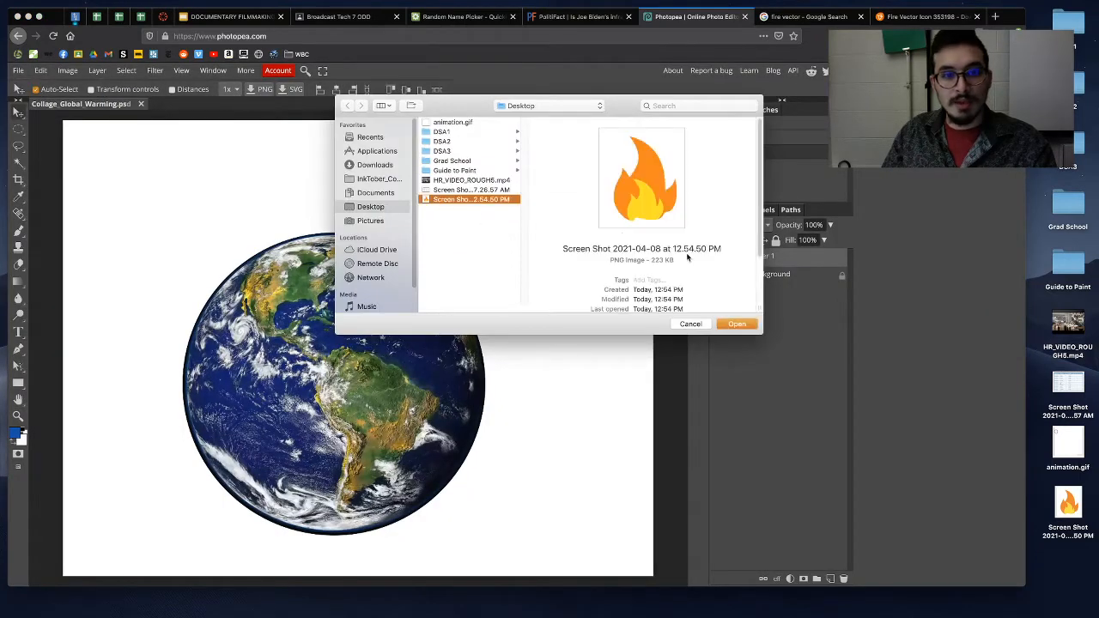
{"action": "left_click", "coordinate": [738, 325]}
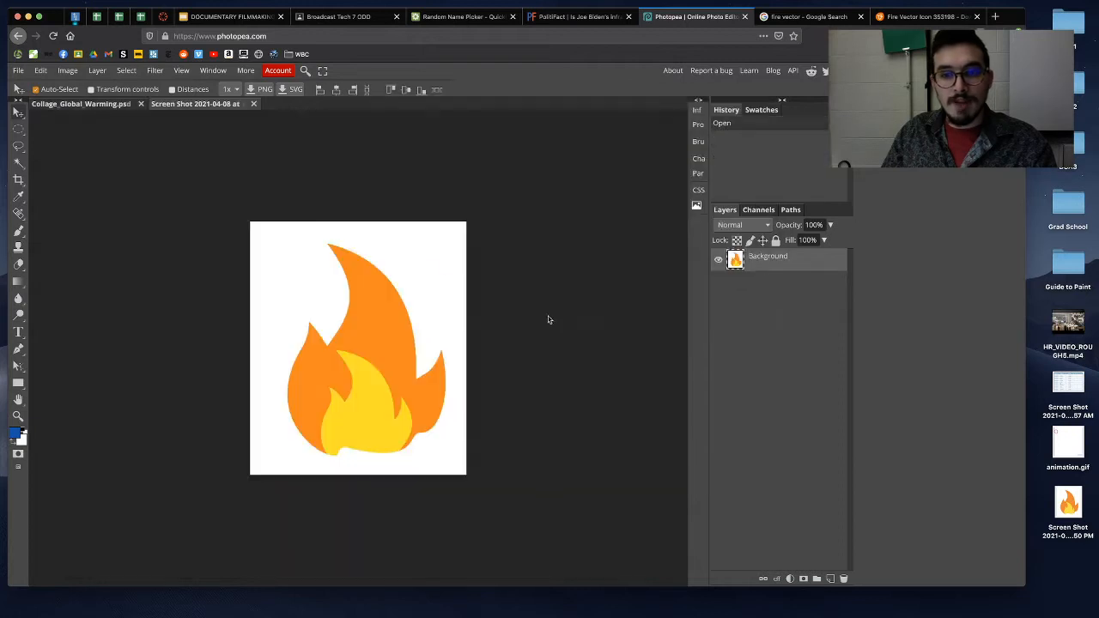
{"action": "left_click", "coordinate": [18, 145]}
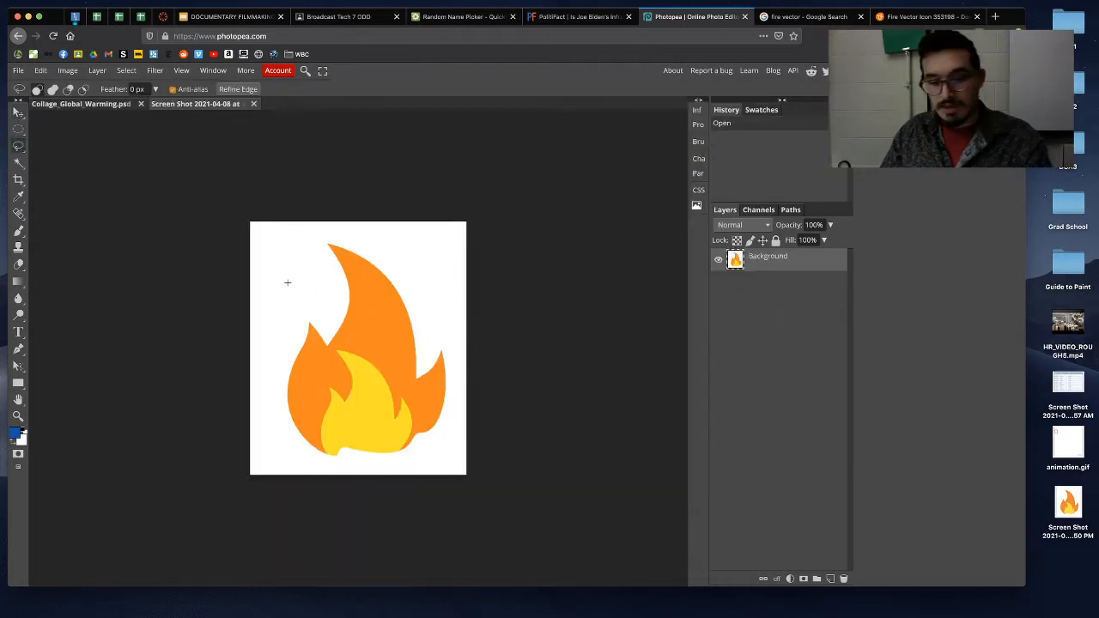
{"action": "key", "text": "super+equal"}
{"action": "key", "text": "super+equal"}
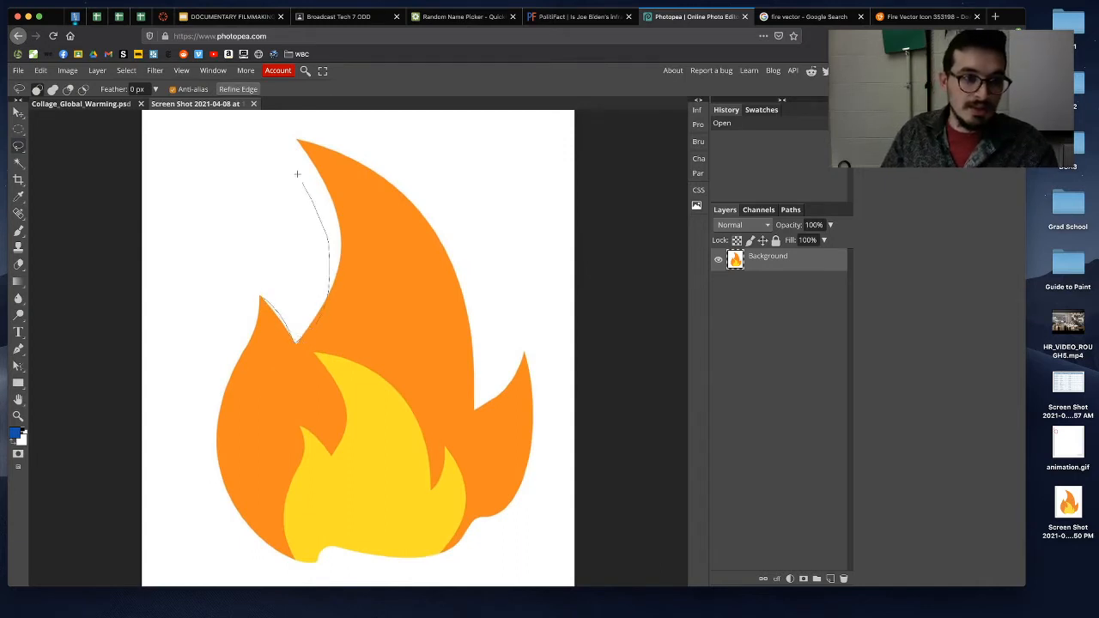
{"action": "mouse_move", "coordinate": [297, 174]}
{"action": "left_mouse_down"}
{"action": "mouse_move", "coordinate": [288, 133]}
{"action": "mouse_move", "coordinate": [355, 149]}
{"action": "left_mouse_up"}
{"action": "left_click_drag", "start_coordinate": [503, 352], "coordinate": [507, 354]}
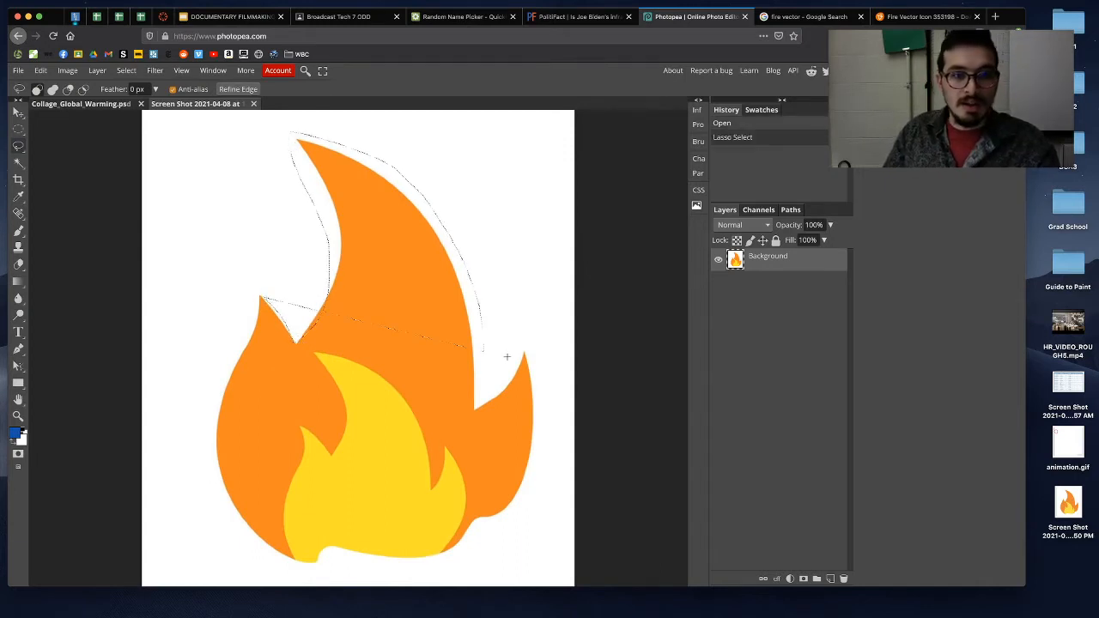
{"action": "left_click", "coordinate": [230, 342]}
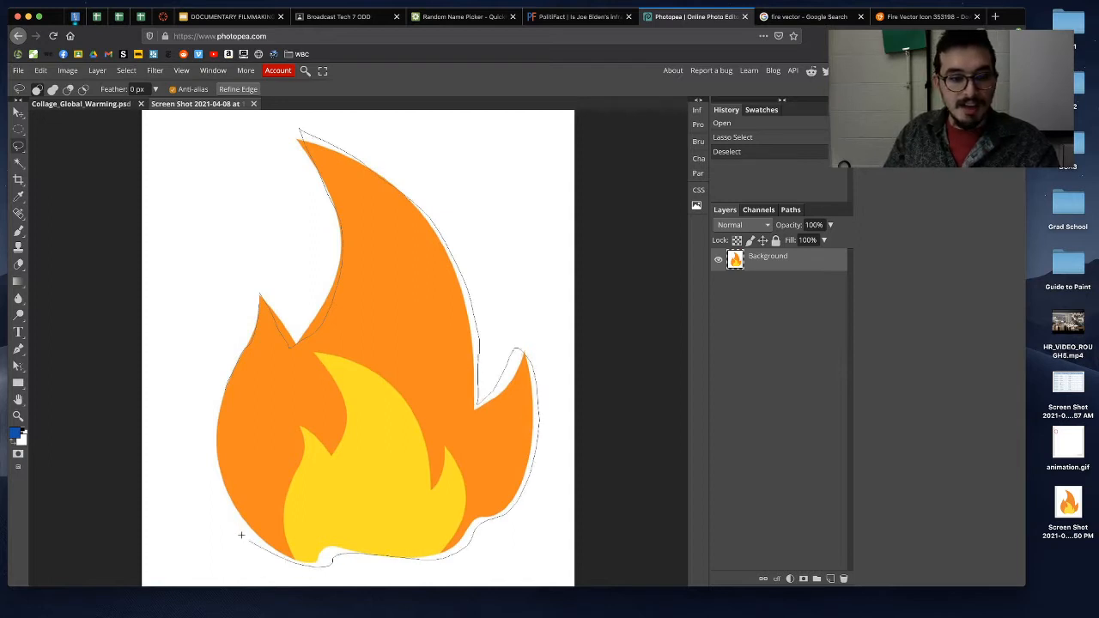
Step: Lasso the whole flame, adding the clipped area at its left tip and subtracting excess white along its left side
{"action": "left_click_drag", "start_coordinate": [242, 340], "coordinate": [253, 341]}
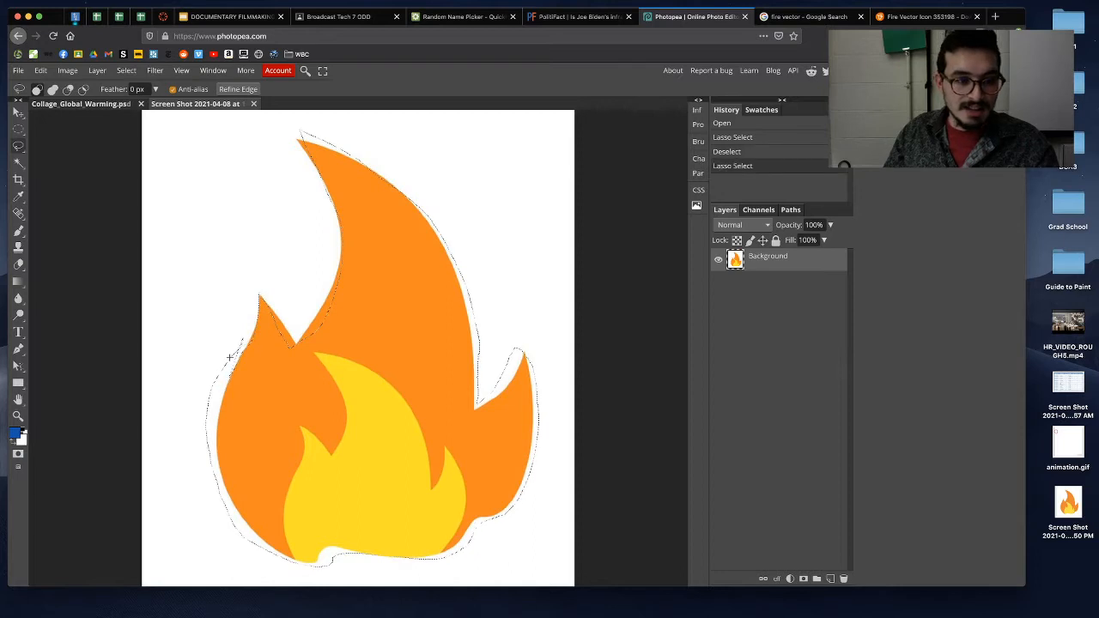
{"action": "key", "text": "super+equal"}
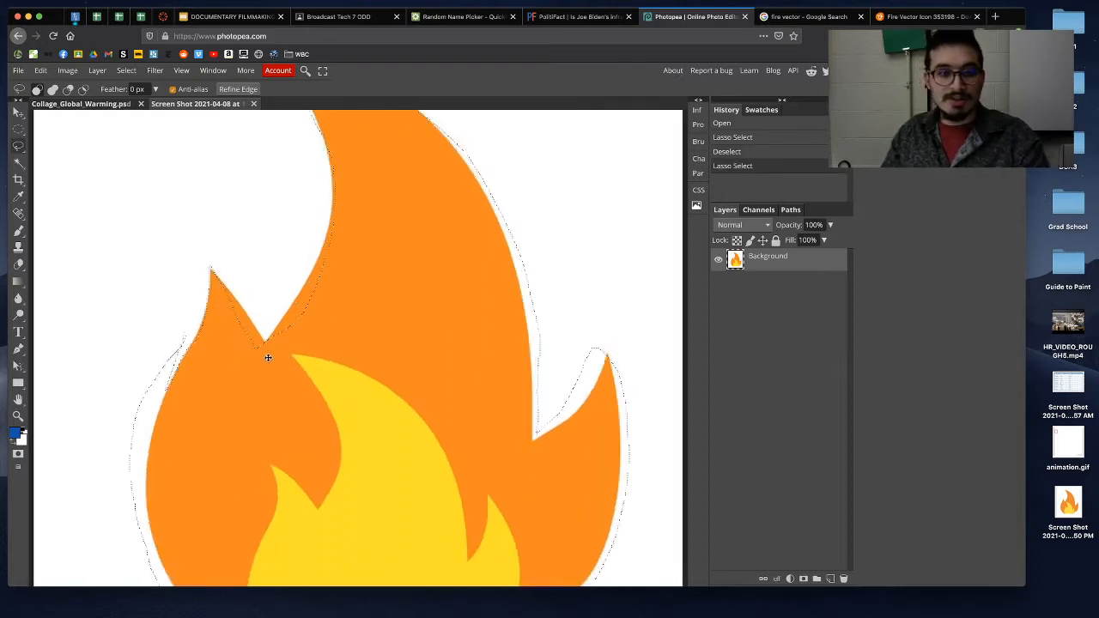
{"action": "left_click_drag", "start_coordinate": [268, 357], "coordinate": [329, 349]}
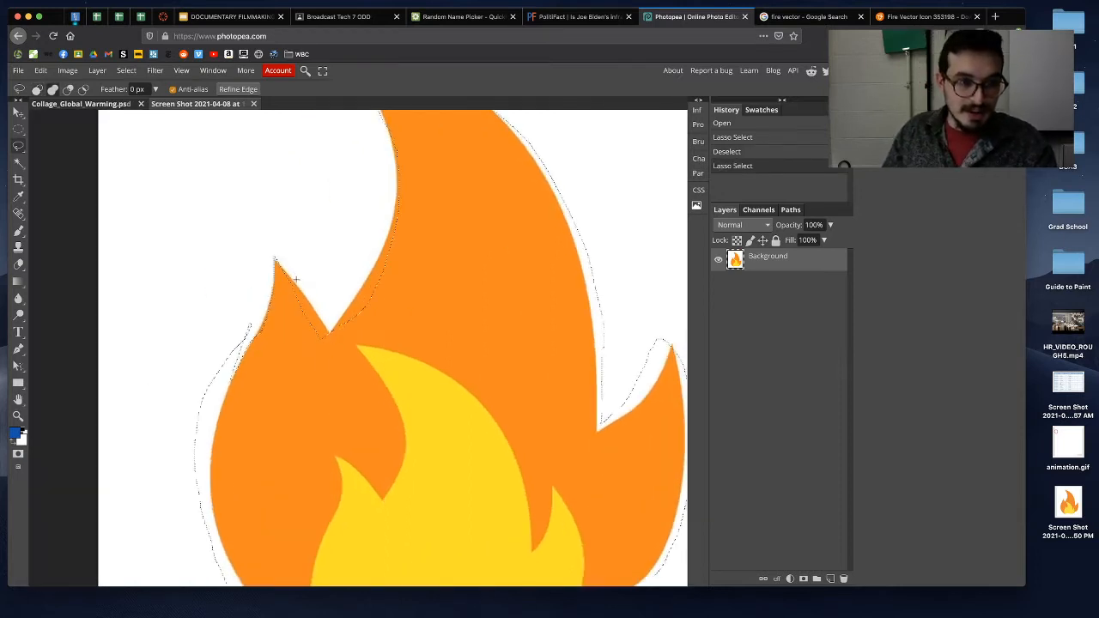
{"action": "left_click_drag", "start_coordinate": [277, 290], "coordinate": [276, 296]}
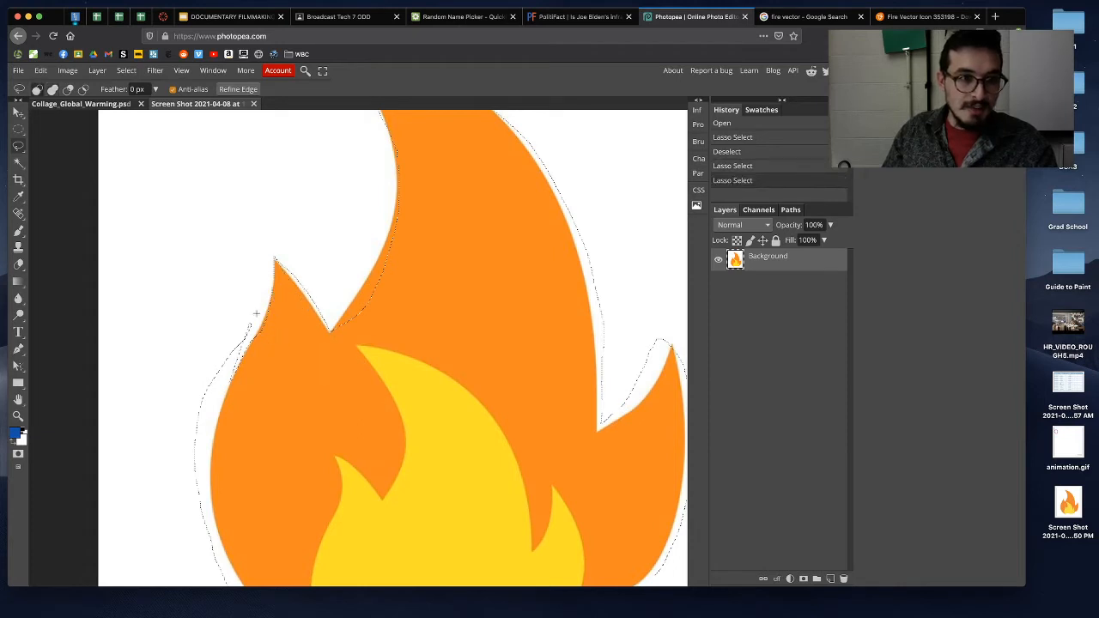
{"action": "key", "text": "alt"}
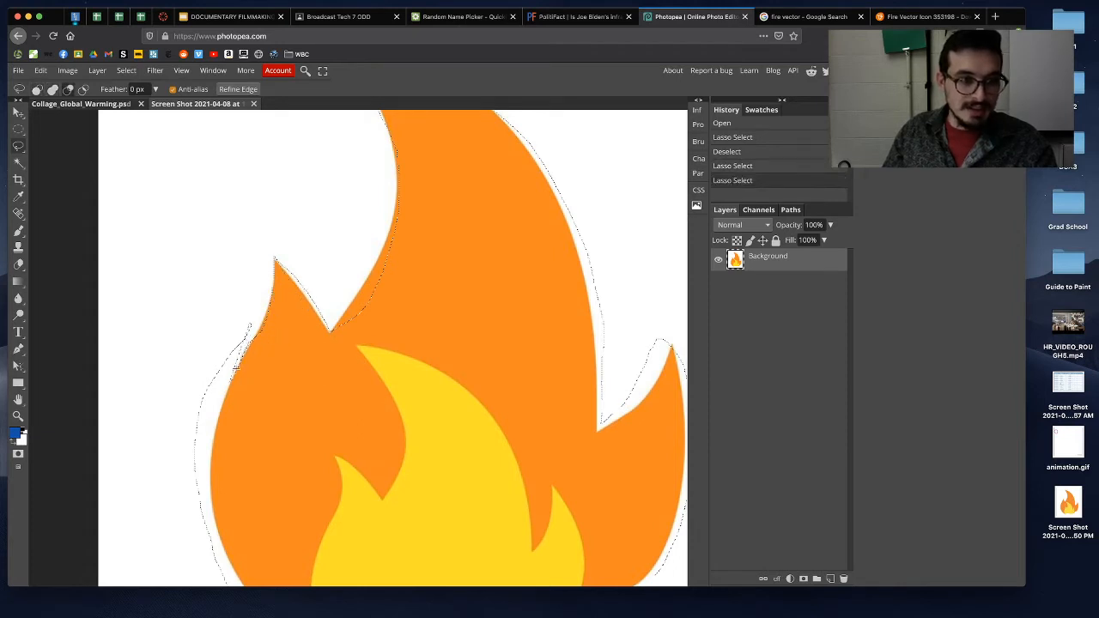
{"action": "mouse_move", "coordinate": [242, 318]}
{"action": "left_mouse_down"}
{"action": "mouse_move", "coordinate": [252, 318]}
{"action": "mouse_move", "coordinate": [232, 325]}
{"action": "left_mouse_up"}
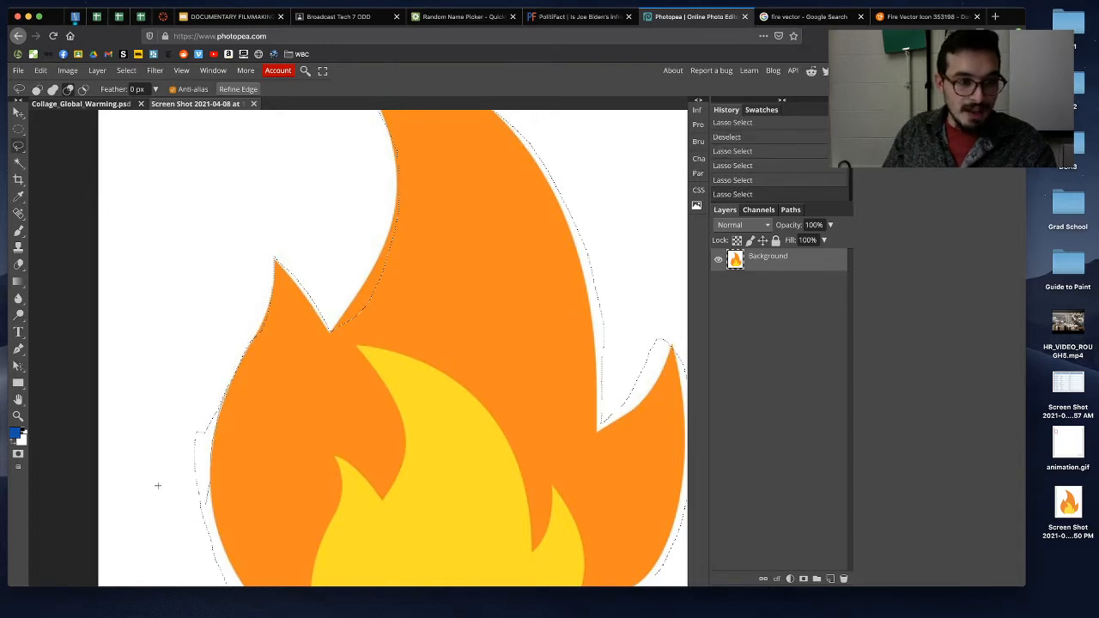
{"action": "left_click_drag", "start_coordinate": [211, 368], "coordinate": [237, 371]}
{"action": "scroll", "coordinate": [252, 386], "scroll_direction": "down", "scroll_amount": 10}
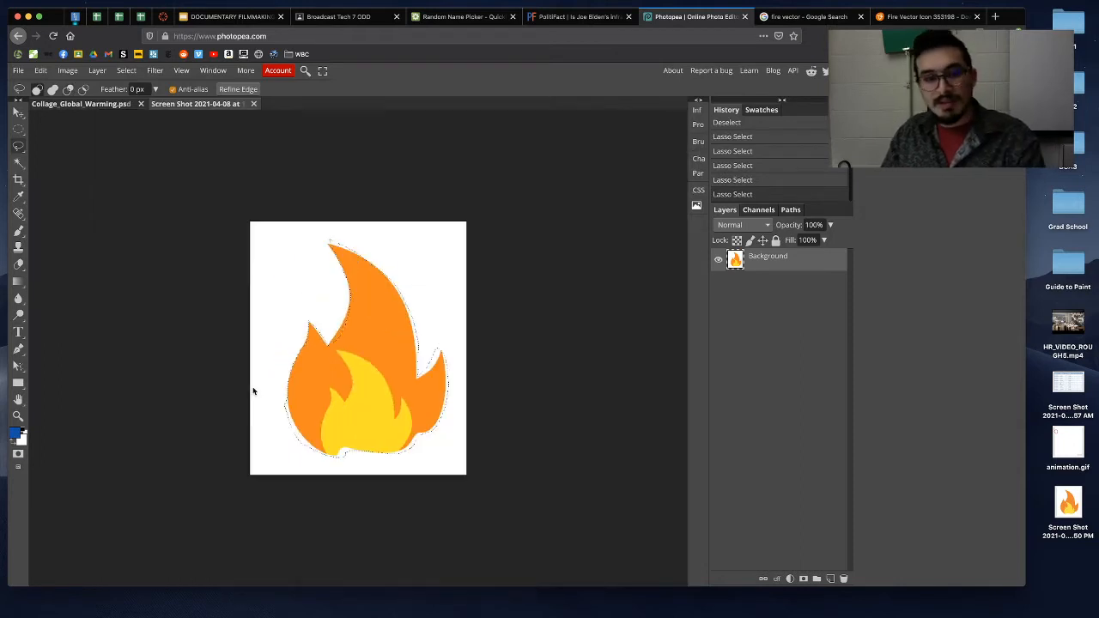
{"action": "scroll", "coordinate": [253, 391], "scroll_direction": "down", "scroll_amount": 3}
{"action": "scroll", "coordinate": [252, 390], "scroll_direction": "down", "scroll_amount": 3}
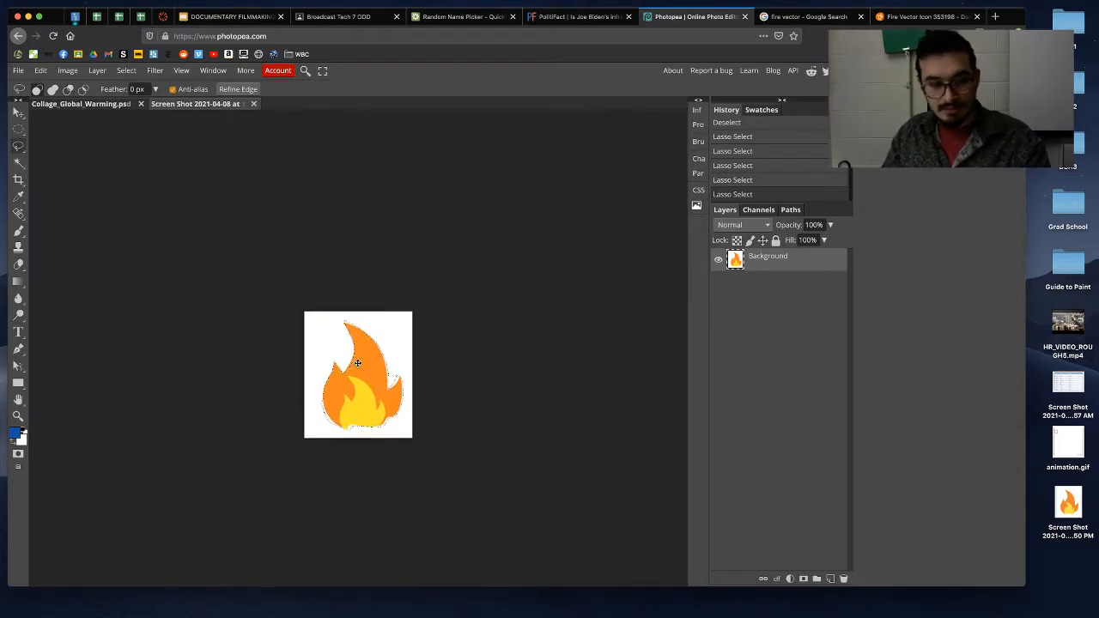
{"action": "scroll", "coordinate": [358, 363], "scroll_direction": "up", "scroll_amount": 5}
{"action": "scroll", "coordinate": [357, 364], "scroll_direction": "down", "scroll_amount": 5}
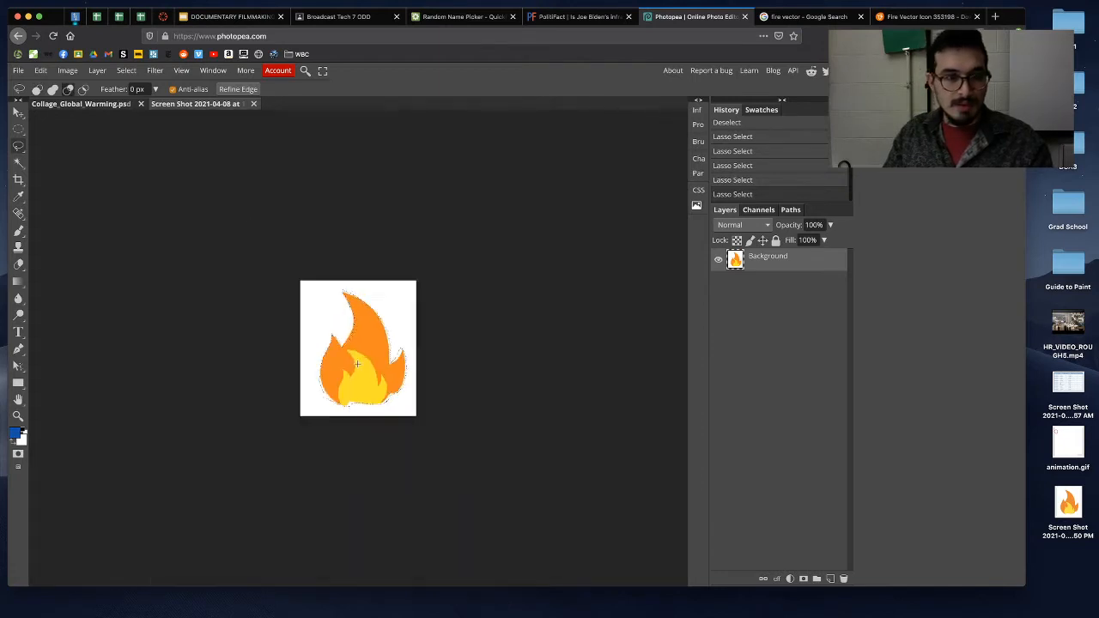
{"action": "scroll", "coordinate": [369, 365], "scroll_direction": "up", "scroll_amount": 2}
Step: Copy the selected flame, paste it into Collage_Global_Warming.psd and move it over the middle of the globe
{"action": "left_click", "coordinate": [43, 72]}
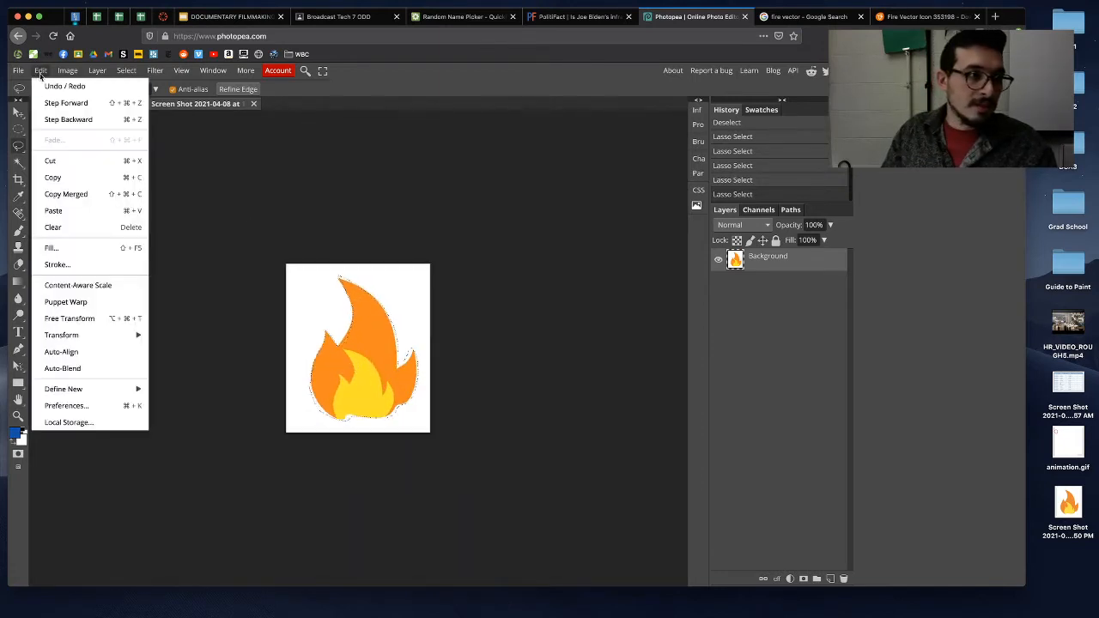
{"action": "left_click", "coordinate": [78, 178]}
{"action": "left_click", "coordinate": [86, 104]}
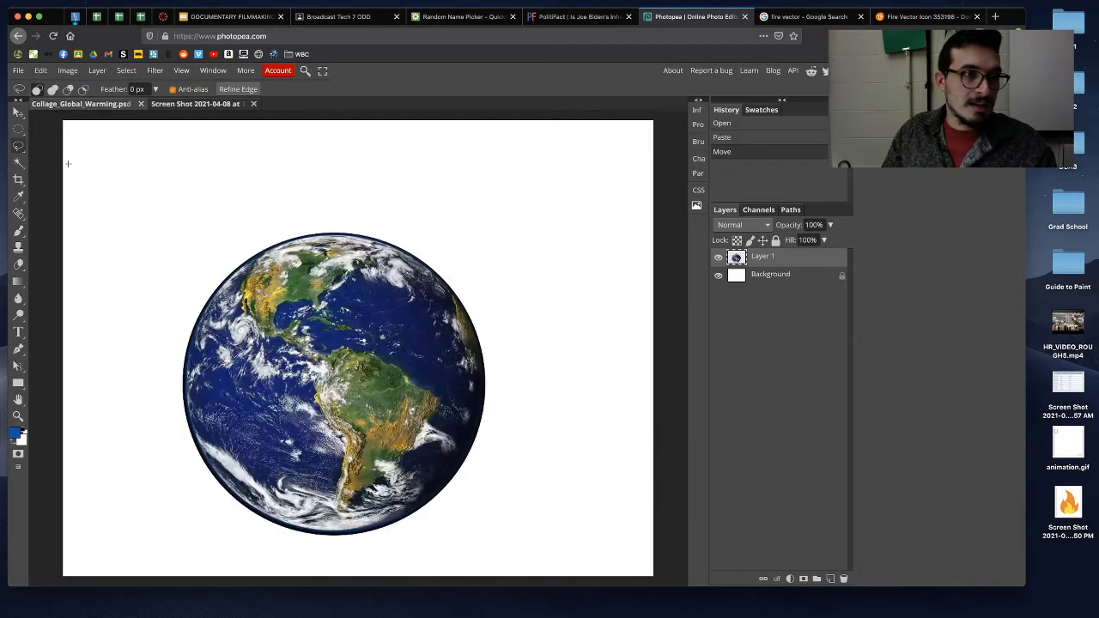
{"action": "left_click", "coordinate": [42, 72]}
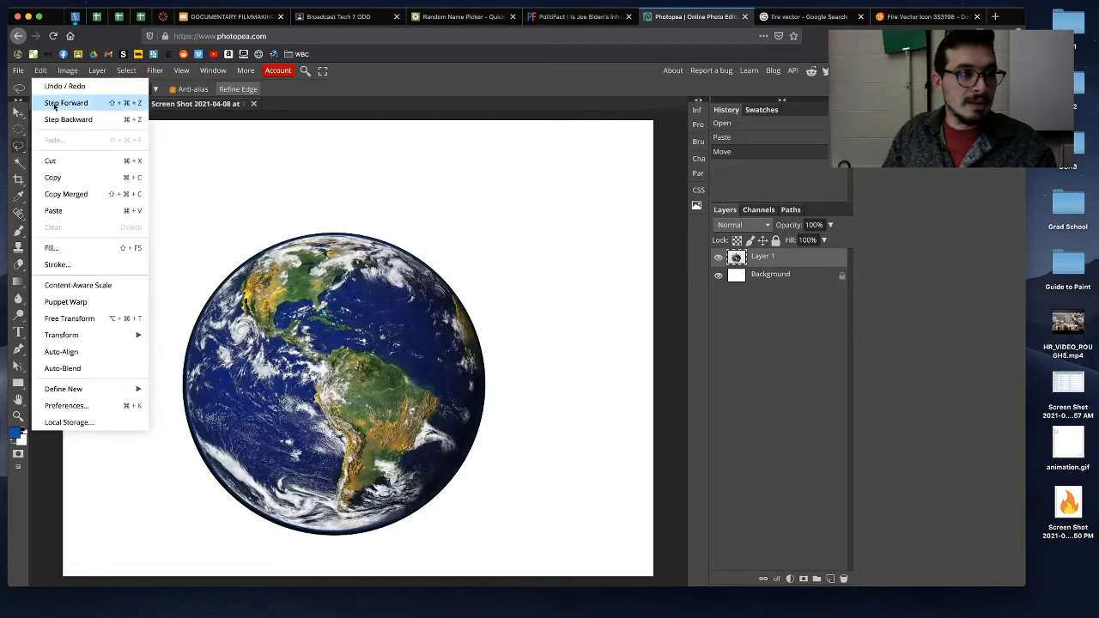
{"action": "left_click", "coordinate": [81, 209]}
{"action": "key", "text": "v"}
{"action": "mouse_move", "coordinate": [388, 374]}
{"action": "left_mouse_down"}
{"action": "mouse_move", "coordinate": [460, 395]}
{"action": "mouse_move", "coordinate": [347, 370]}
{"action": "left_mouse_up"}
Step: Erase the white fringe around the flame's top tip and along its upper right edge
{"action": "scroll", "coordinate": [343, 357], "scroll_direction": "up", "scroll_amount": 5}
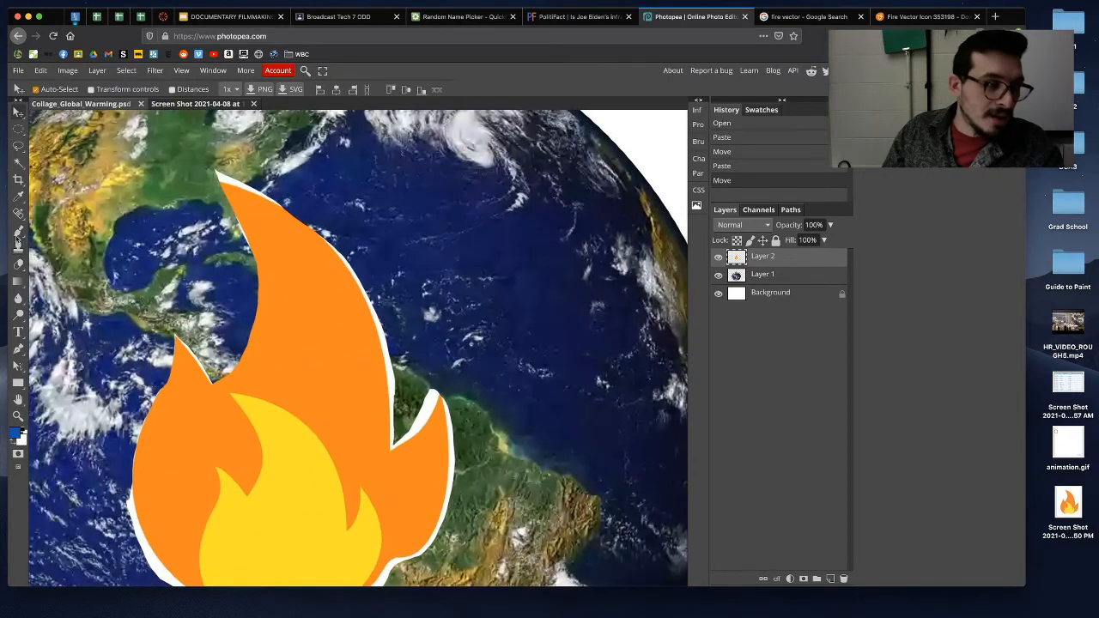
{"action": "left_click", "coordinate": [18, 264]}
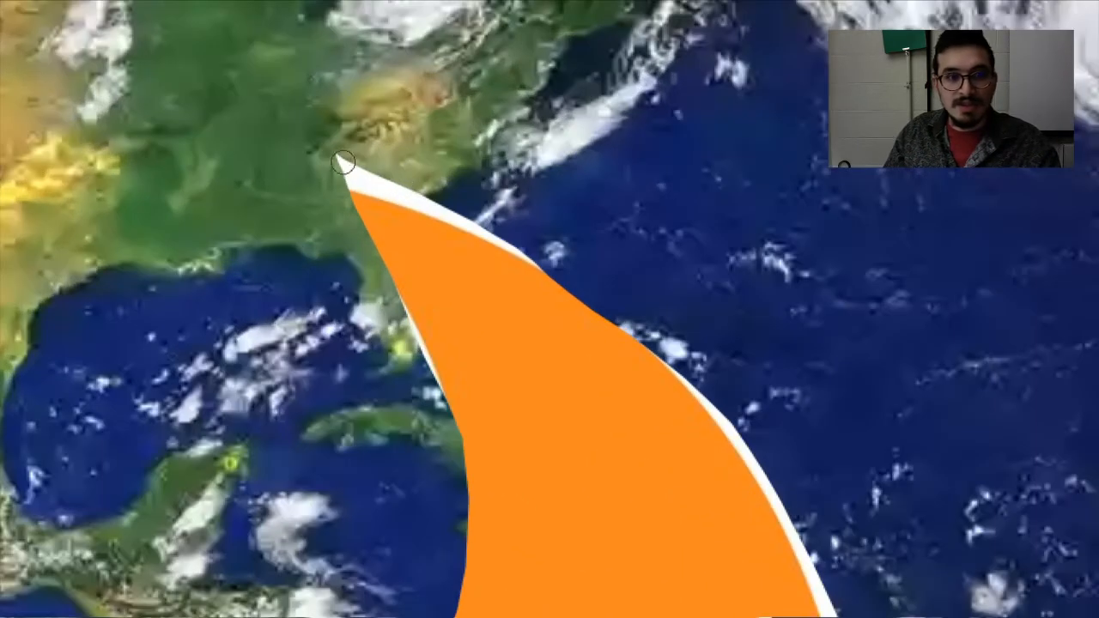
{"action": "left_click_drag", "start_coordinate": [343, 162], "coordinate": [526, 256]}
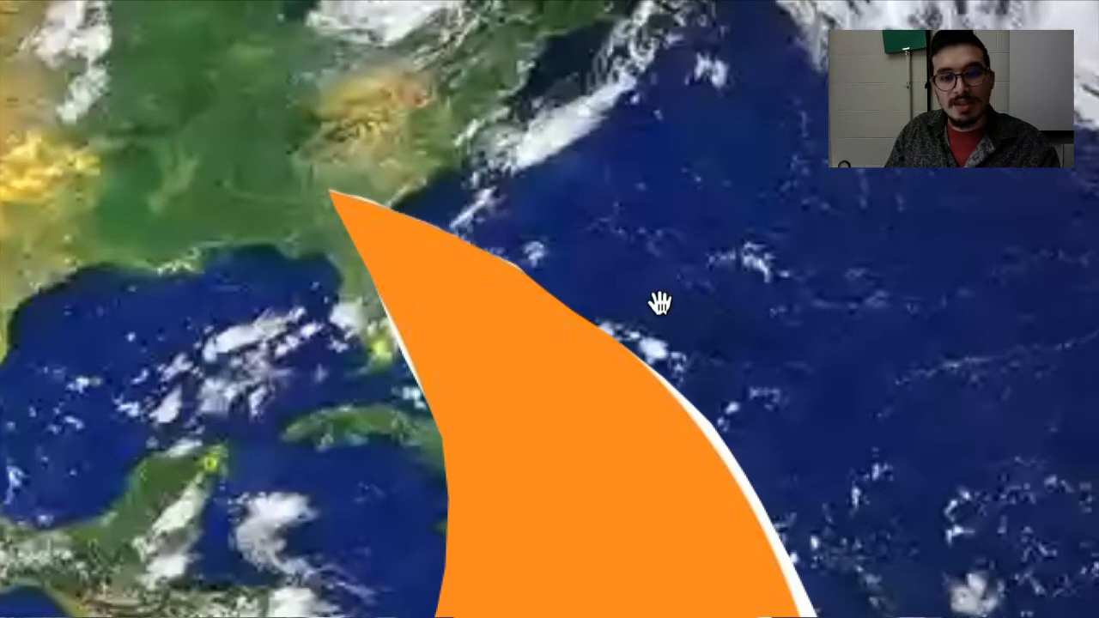
{"action": "left_click_drag", "start_coordinate": [658, 302], "coordinate": [385, 164]}
{"action": "left_click_drag", "start_coordinate": [386, 230], "coordinate": [511, 382]}
{"action": "mouse_move", "coordinate": [528, 268]}
{"action": "left_mouse_down"}
{"action": "mouse_move", "coordinate": [425, 131]}
{"action": "mouse_move", "coordinate": [384, 53]}
{"action": "left_mouse_up"}
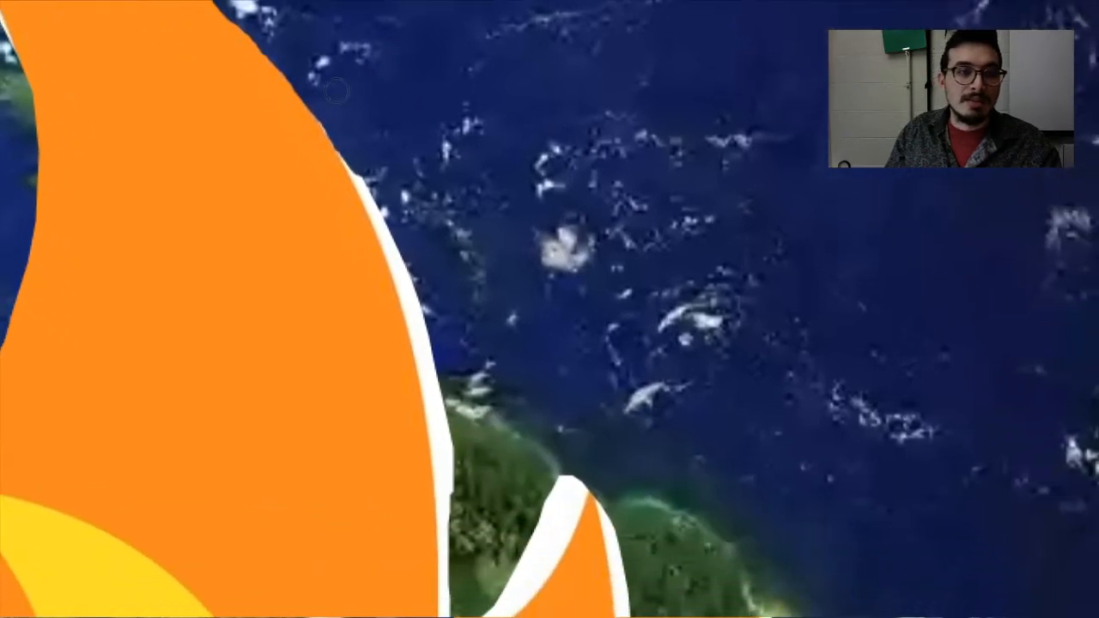
Step: Erase the white fringe down the flame's right edge and inside the notch beside its small right tip
{"action": "left_click_drag", "start_coordinate": [341, 140], "coordinate": [421, 305]}
{"action": "left_click_drag", "start_coordinate": [438, 195], "coordinate": [489, 34]}
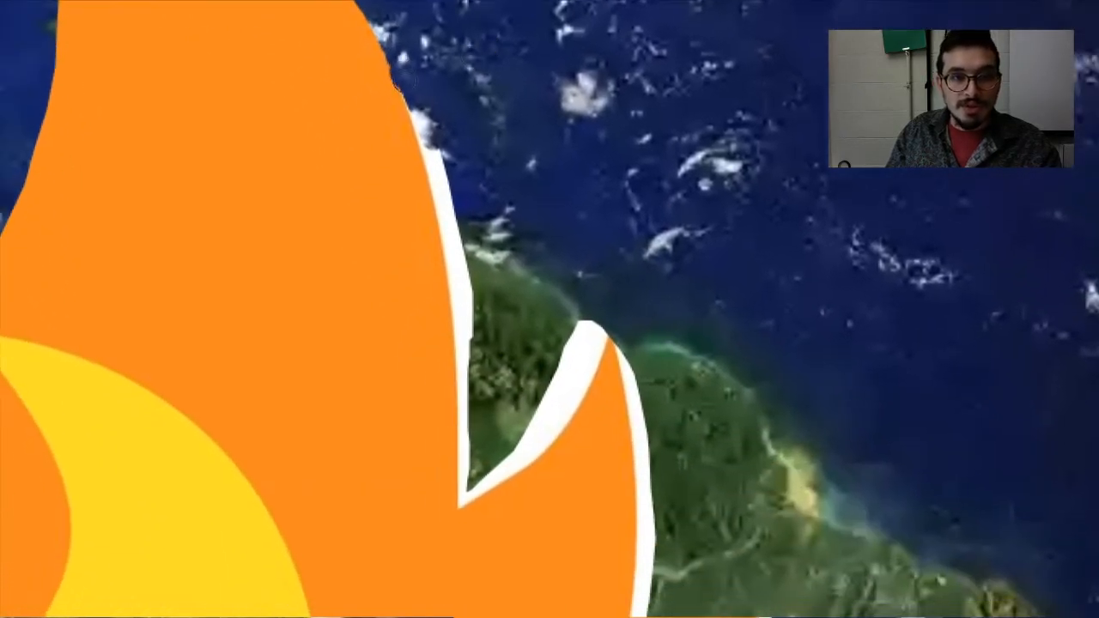
{"action": "left_click_drag", "start_coordinate": [425, 122], "coordinate": [462, 249]}
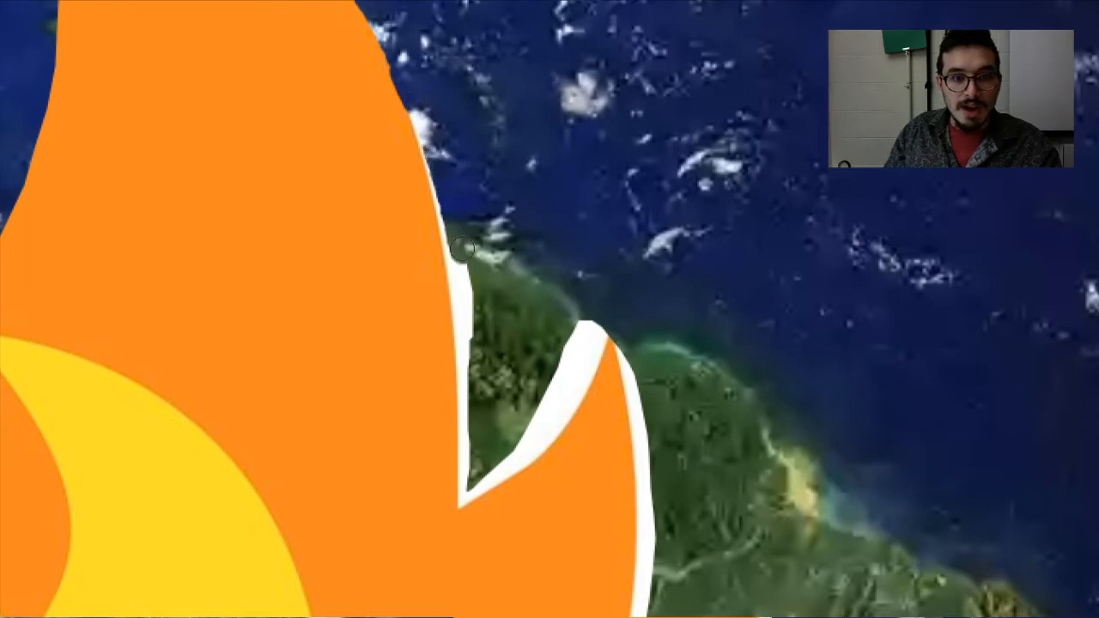
{"action": "left_click_drag", "start_coordinate": [440, 180], "coordinate": [465, 383]}
{"action": "mouse_move", "coordinate": [592, 303]}
{"action": "left_mouse_down"}
{"action": "mouse_move", "coordinate": [572, 351]}
{"action": "mouse_move", "coordinate": [598, 313]}
{"action": "mouse_move", "coordinate": [582, 347]}
{"action": "mouse_move", "coordinate": [596, 332]}
{"action": "mouse_move", "coordinate": [568, 393]}
{"action": "mouse_move", "coordinate": [531, 447]}
{"action": "mouse_move", "coordinate": [473, 485]}
{"action": "left_mouse_up"}
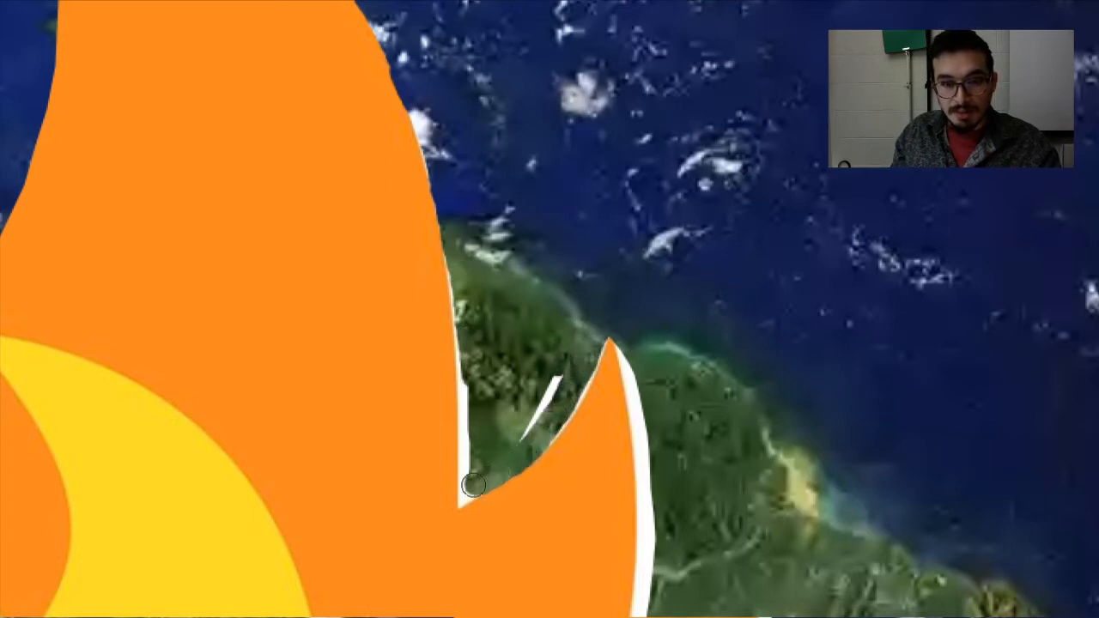
{"action": "left_click_drag", "start_coordinate": [556, 365], "coordinate": [498, 459]}
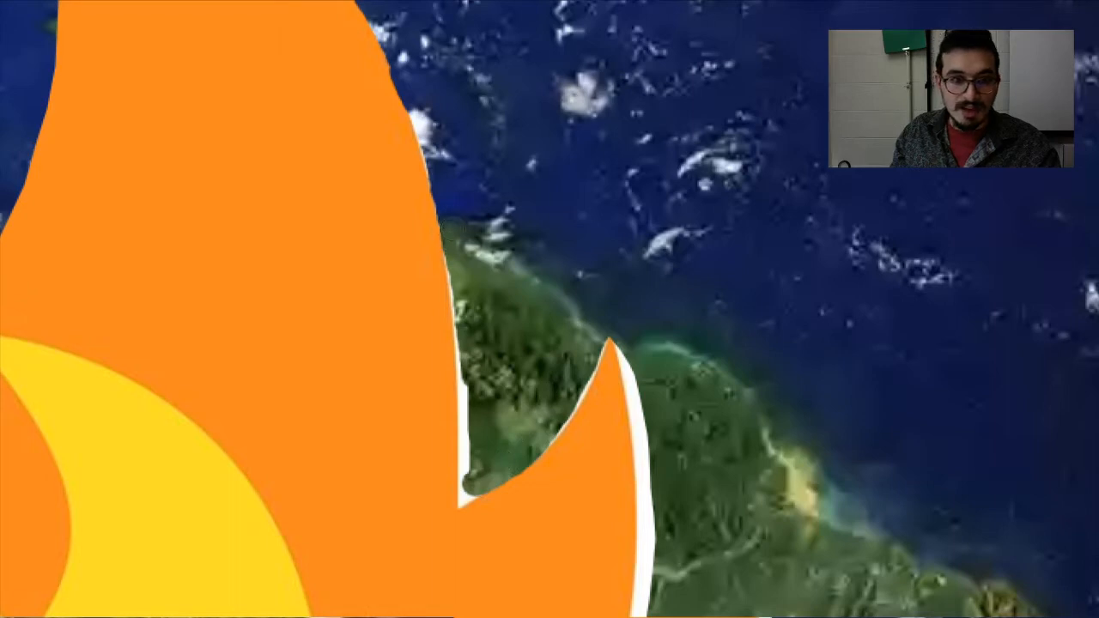
{"action": "mouse_move", "coordinate": [453, 262]}
{"action": "left_mouse_down"}
{"action": "mouse_move", "coordinate": [475, 387]}
{"action": "mouse_move", "coordinate": [462, 345]}
{"action": "mouse_move", "coordinate": [463, 500]}
{"action": "mouse_move", "coordinate": [540, 432]}
{"action": "mouse_move", "coordinate": [613, 318]}
{"action": "mouse_move", "coordinate": [669, 467]}
{"action": "mouse_move", "coordinate": [637, 445]}
{"action": "left_mouse_up"}
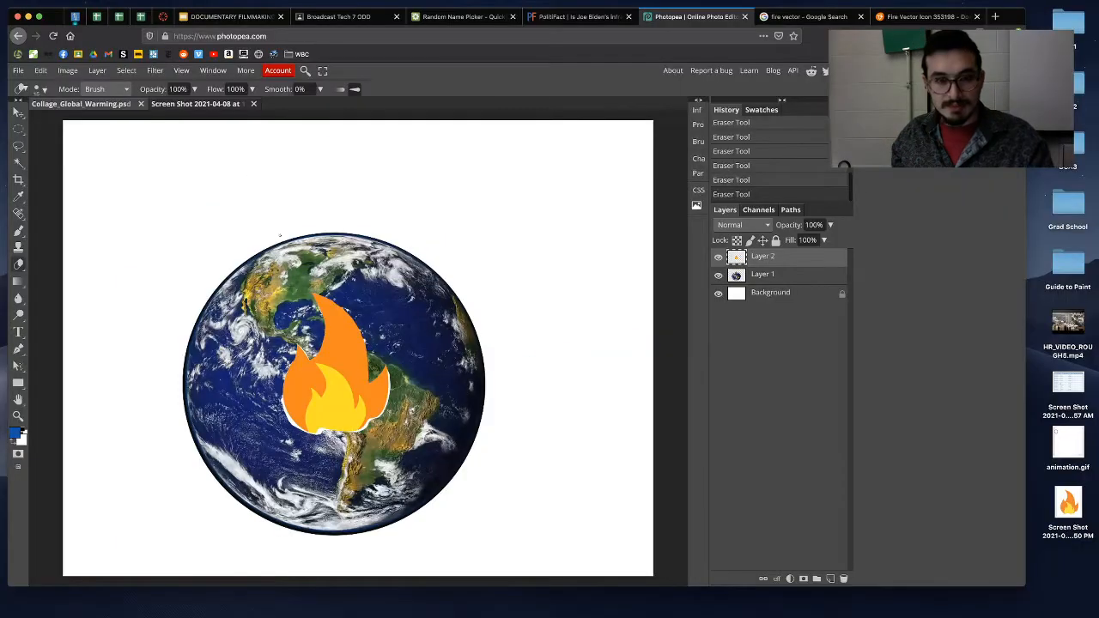
Step: Move the flame to the globe's upper left, duplicate it five times and spread the copies over the globe's top, centre, lower left and right
{"action": "left_click_drag", "start_coordinate": [295, 392], "coordinate": [128, 293]}
{"action": "left_click_drag", "start_coordinate": [206, 318], "coordinate": [482, 355]}
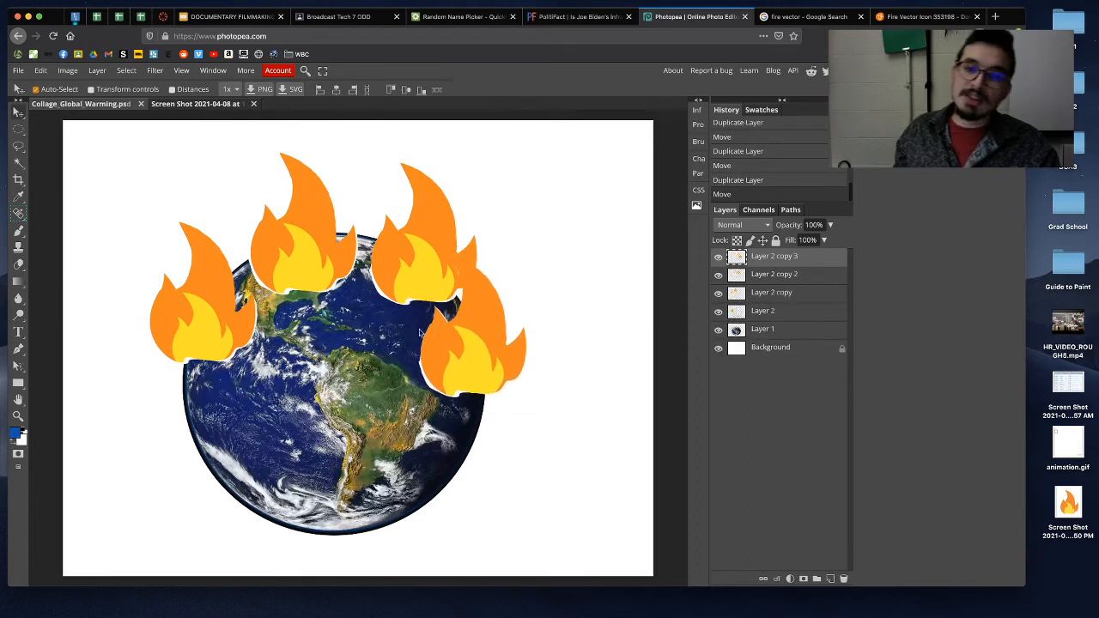
{"action": "left_click_drag", "start_coordinate": [232, 334], "coordinate": [300, 428]}
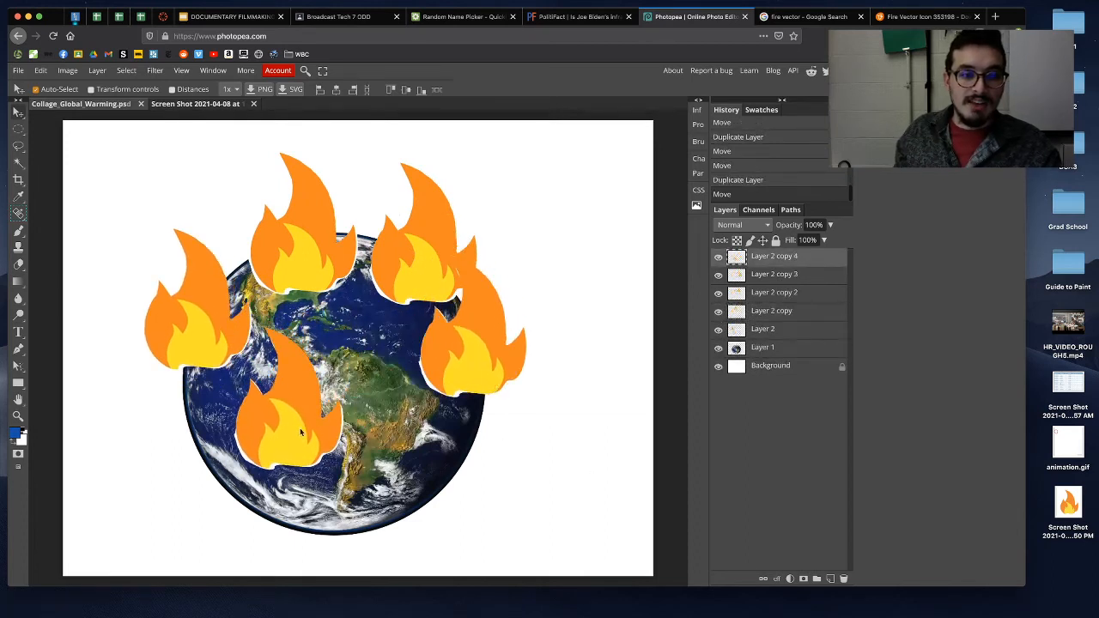
{"action": "left_click_drag", "start_coordinate": [468, 357], "coordinate": [467, 429]}
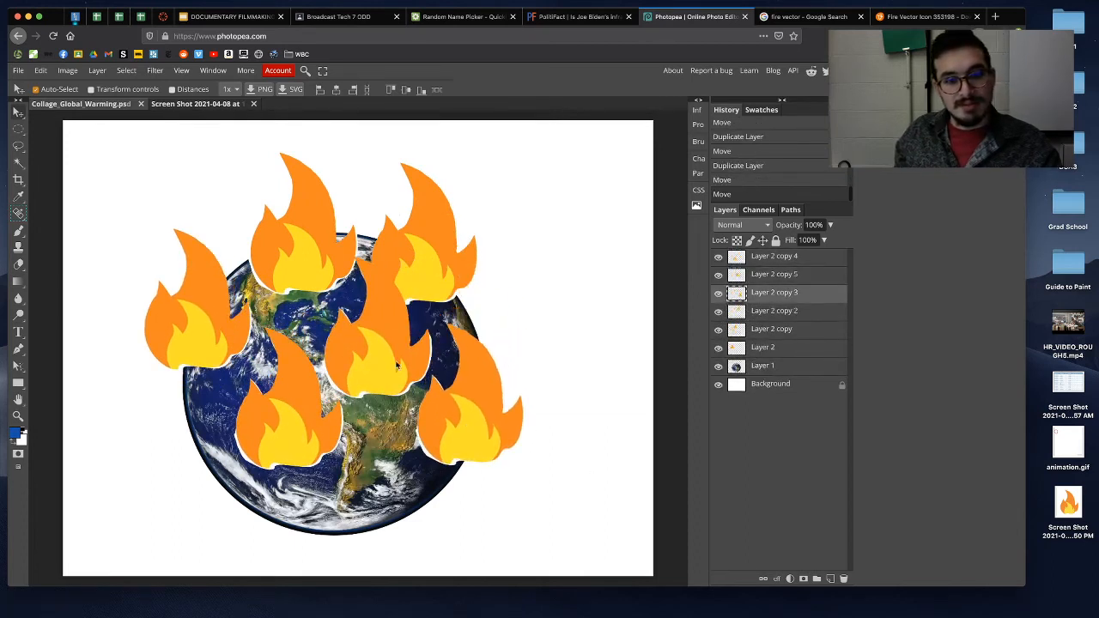
{"action": "left_click_drag", "start_coordinate": [396, 365], "coordinate": [410, 362]}
{"action": "left_click_drag", "start_coordinate": [408, 248], "coordinate": [388, 217]}
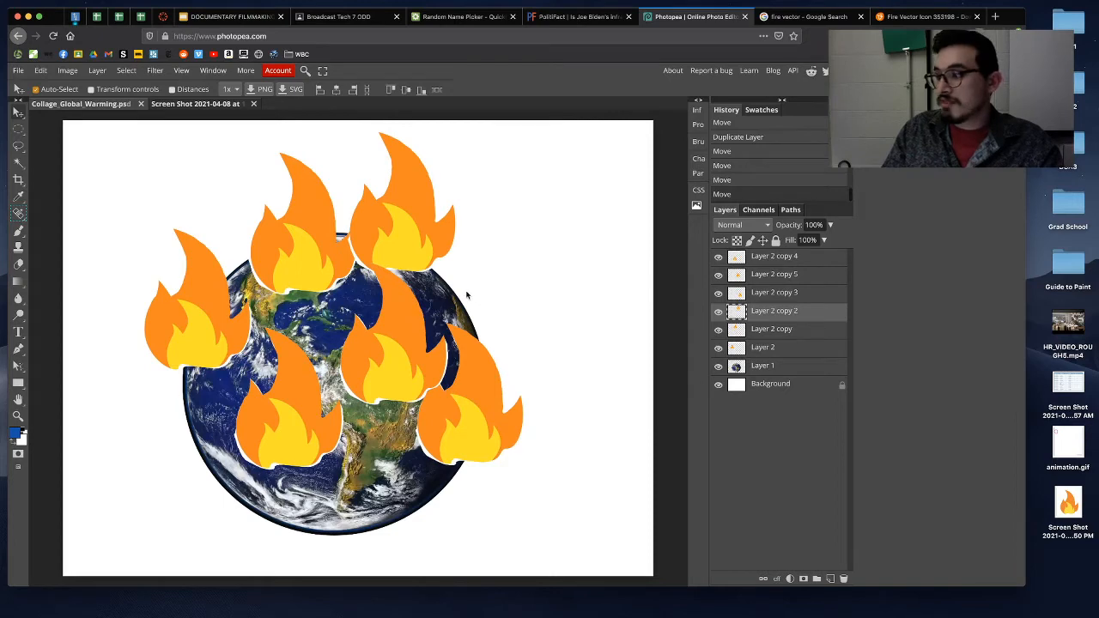
Step: Turn on the transform controls and scale the flame at the globe's upper left down to a small one on the globe's edge
{"action": "left_click", "coordinate": [190, 318]}
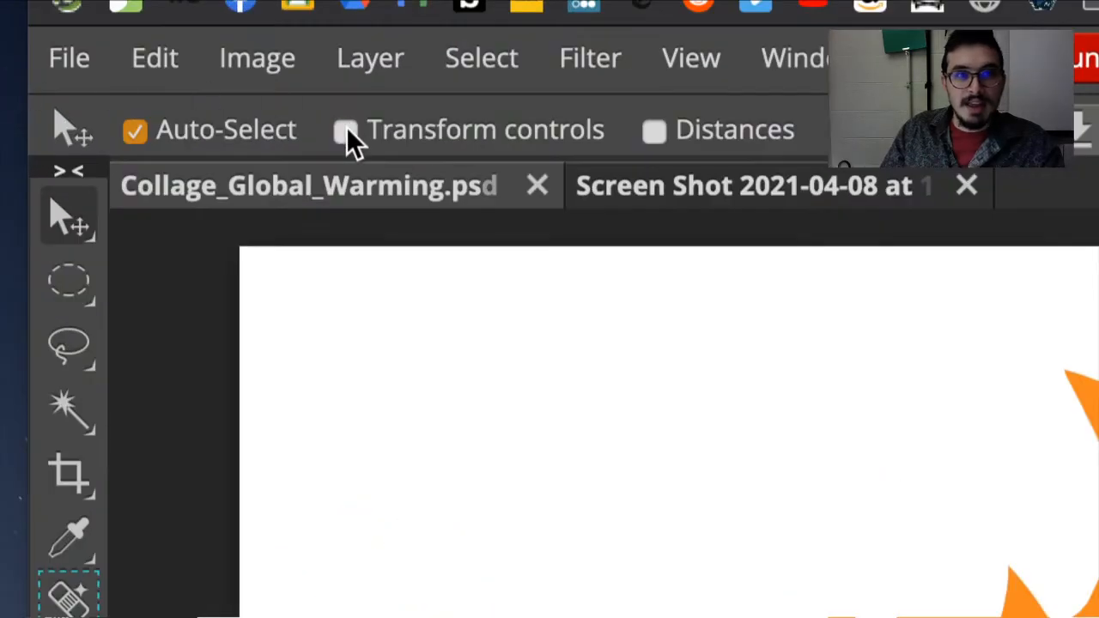
{"action": "left_click", "coordinate": [346, 130]}
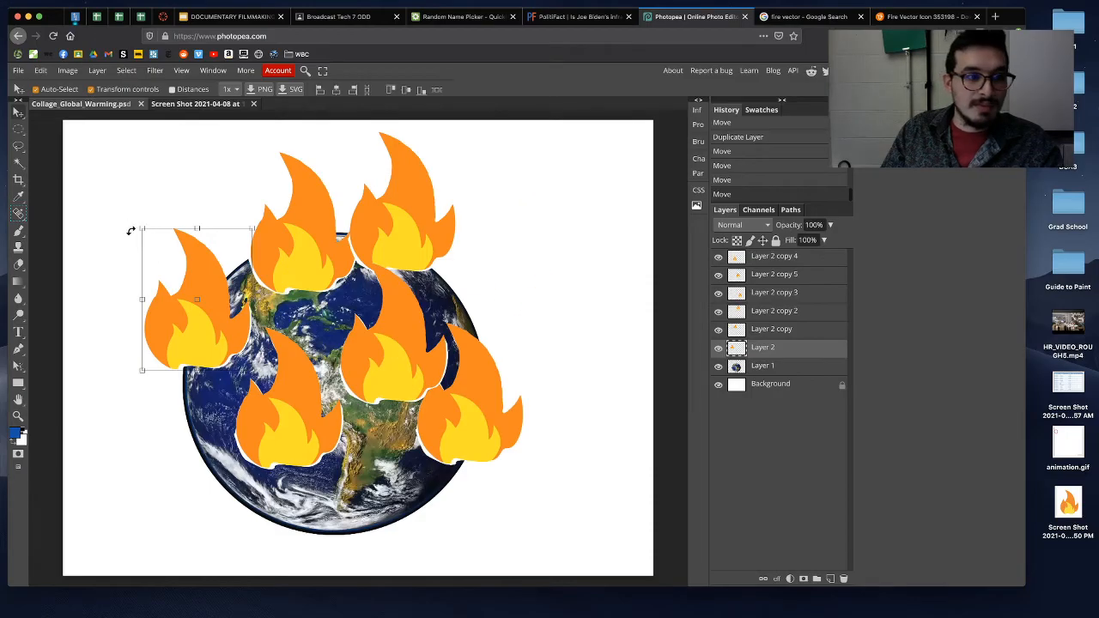
{"action": "left_click_drag", "start_coordinate": [140, 227], "coordinate": [247, 268]}
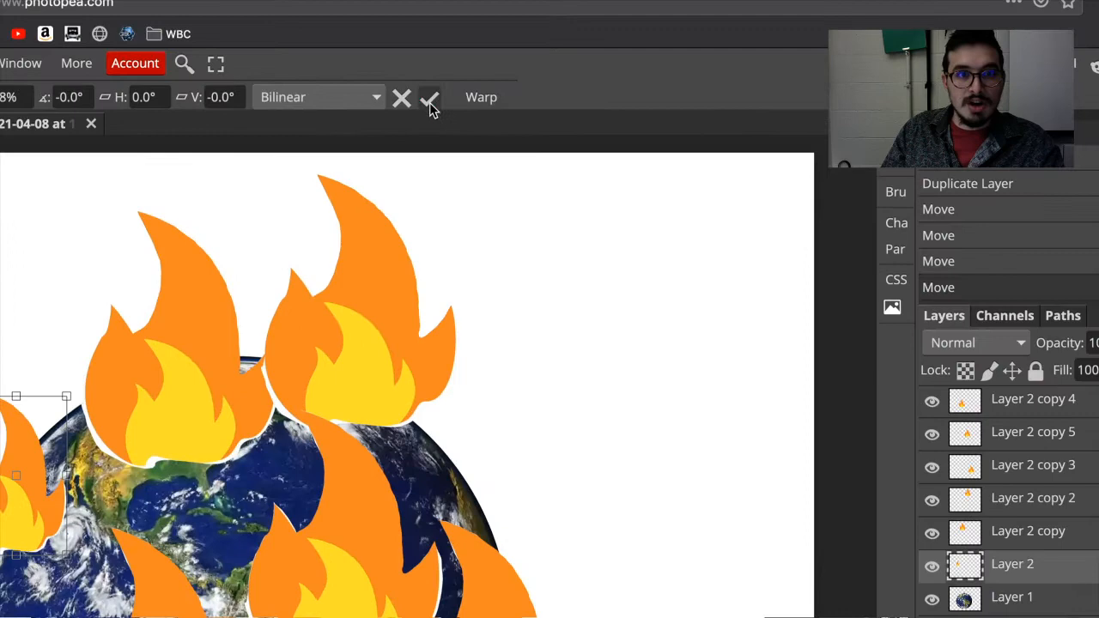
{"action": "left_click", "coordinate": [430, 100]}
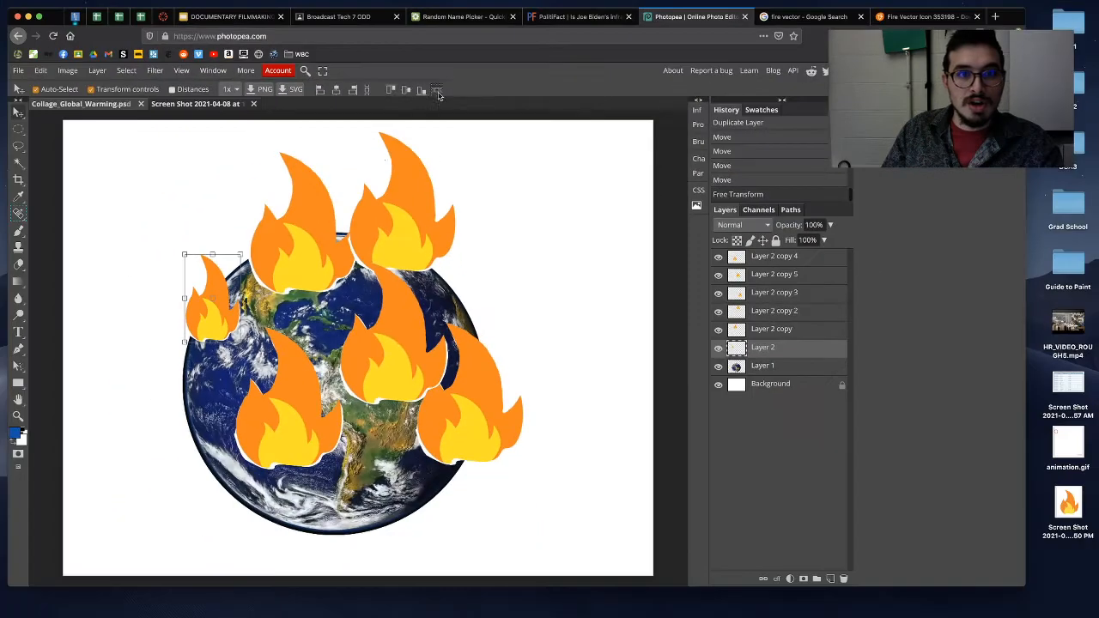
Step: Tilt the large flame on the globe's top left about 18.6° counterclockwise and move it onto the globe's rim
{"action": "left_click", "coordinate": [301, 233]}
{"action": "left_click_drag", "start_coordinate": [365, 150], "coordinate": [330, 140]}
{"action": "left_click_drag", "start_coordinate": [297, 228], "coordinate": [292, 233]}
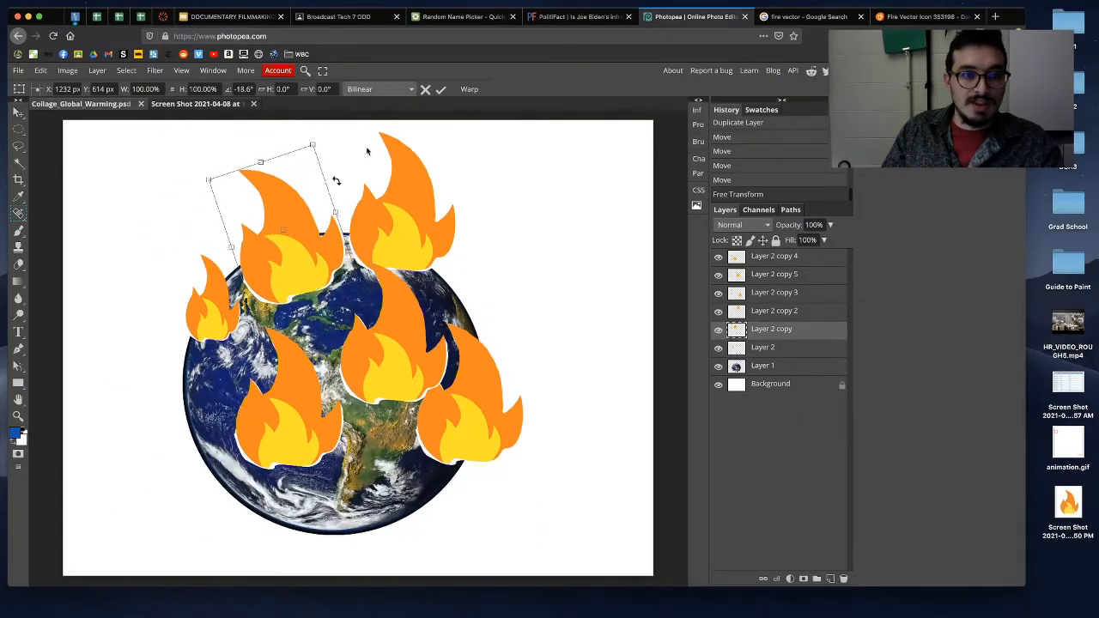
{"action": "left_click", "coordinate": [442, 89]}
Step: Reshape the flame at the globe's upper right to about 55% width and 119% height, and move it to the globe's top centre
{"action": "left_click_drag", "start_coordinate": [406, 241], "coordinate": [424, 277]}
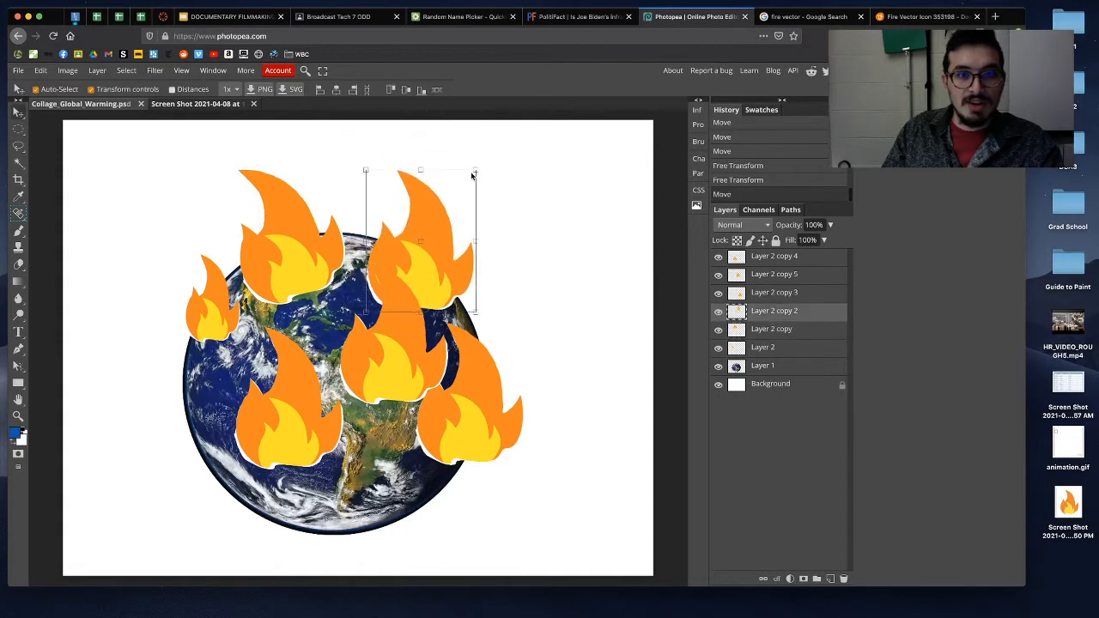
{"action": "left_click_drag", "start_coordinate": [475, 167], "coordinate": [417, 143]}
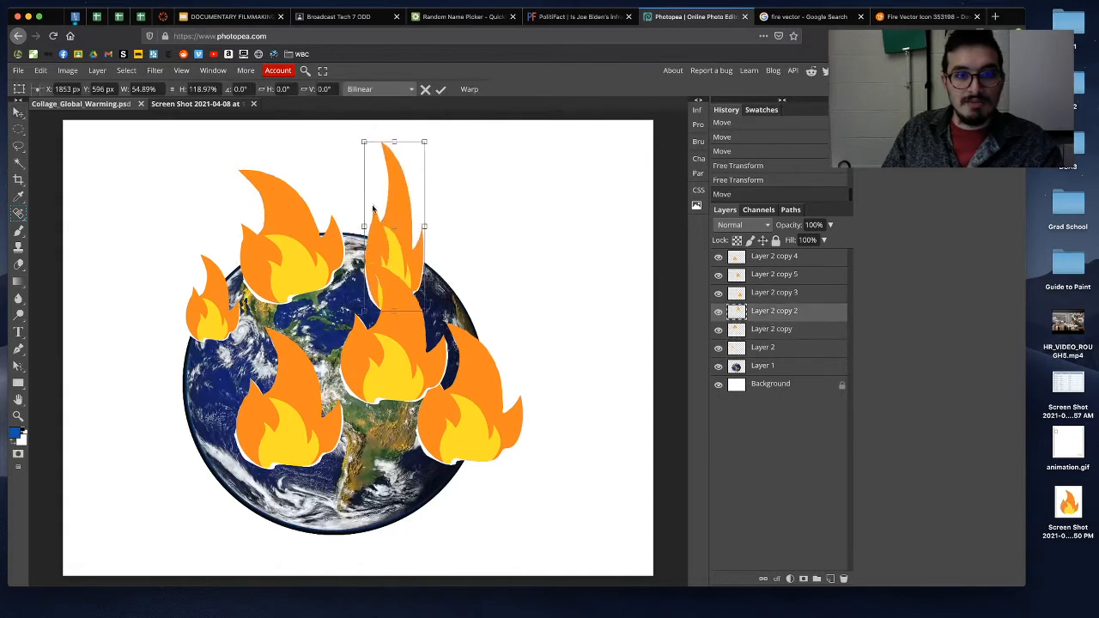
{"action": "left_click_drag", "start_coordinate": [397, 224], "coordinate": [365, 204]}
{"action": "left_click", "coordinate": [443, 90]}
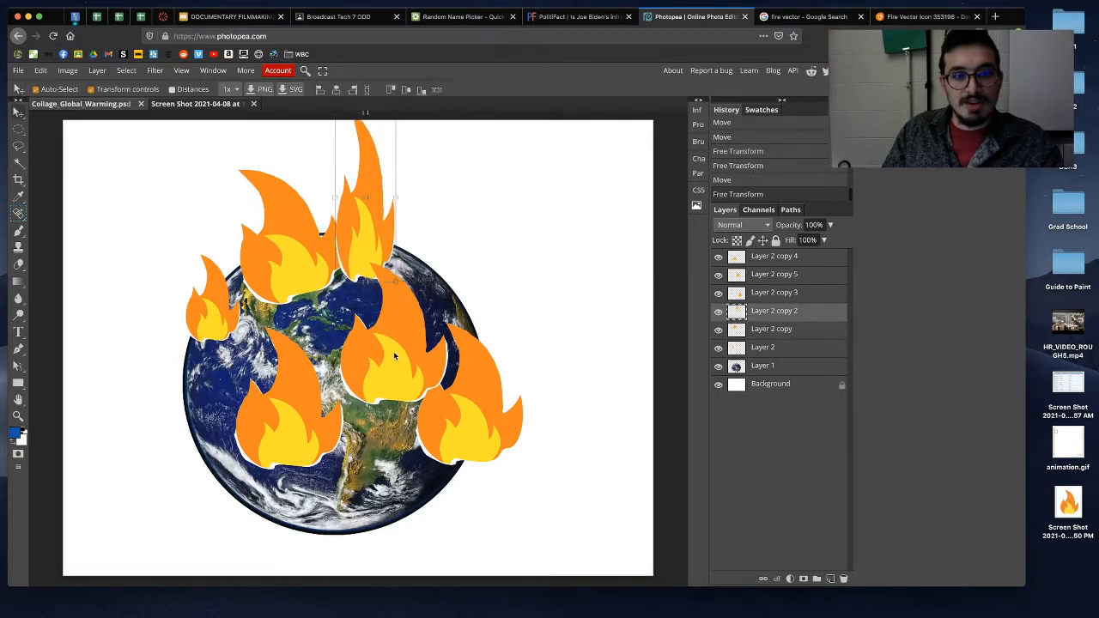
Step: Move the central flame to the globe's upper right rim, tilt it about 19.6° clockwise and tuck it beside the tall narrow flame
{"action": "left_click_drag", "start_coordinate": [395, 357], "coordinate": [439, 262]}
{"action": "key", "text": "ctrl+t"}
{"action": "left_click_drag", "start_coordinate": [498, 191], "coordinate": [501, 218]}
{"action": "left_click_drag", "start_coordinate": [434, 262], "coordinate": [437, 253]}
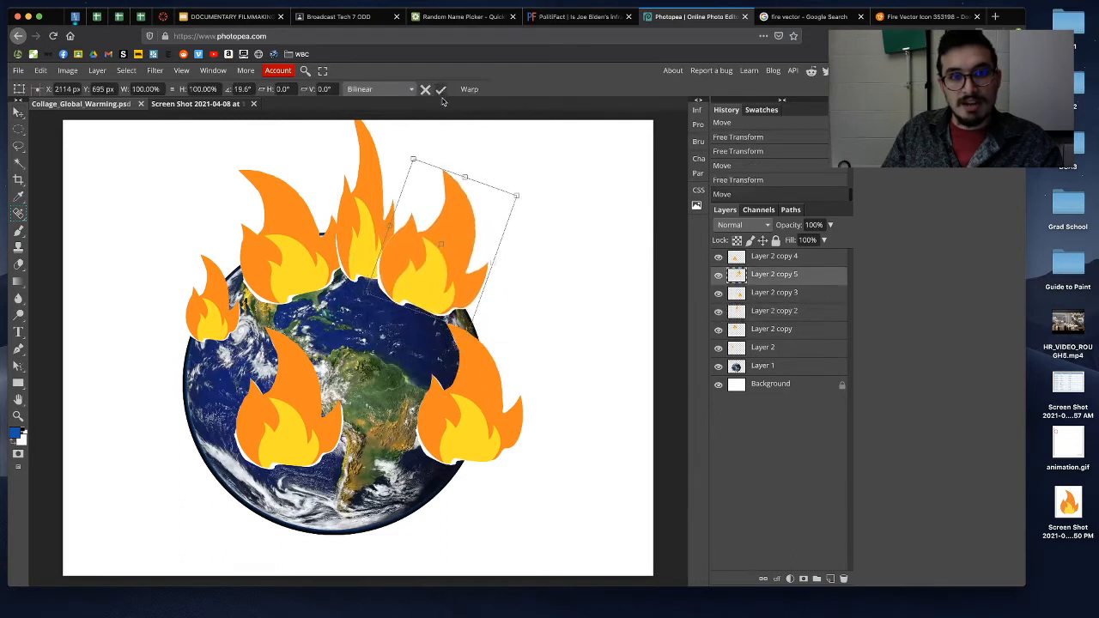
{"action": "left_click_drag", "start_coordinate": [443, 101], "coordinate": [429, 103]}
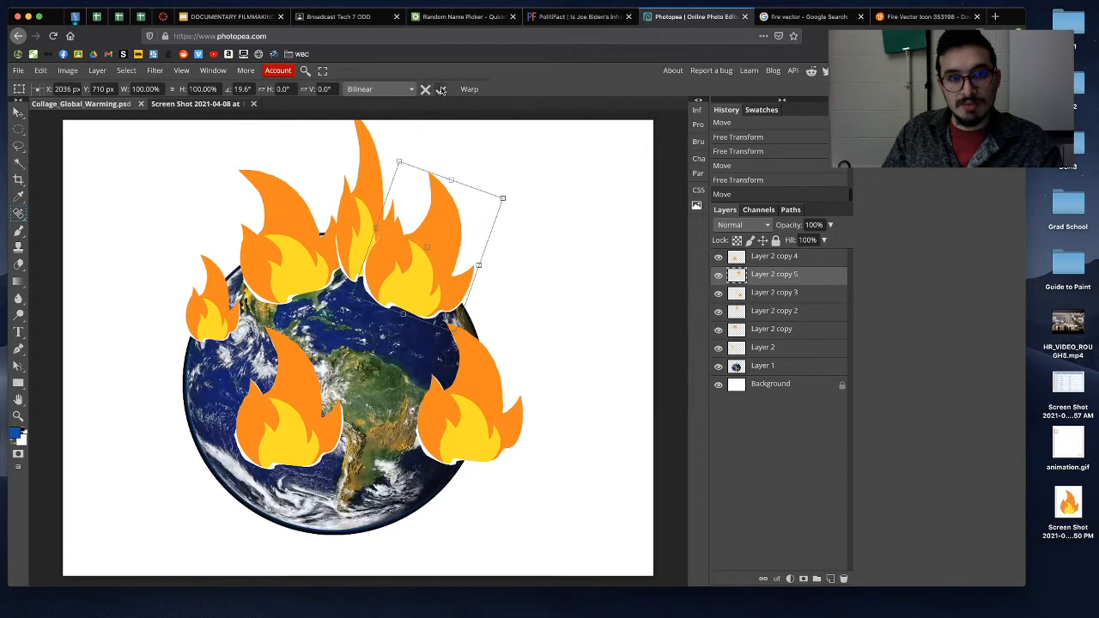
{"action": "left_click", "coordinate": [441, 90]}
Step: Shrink the flame at the globe's right, move it over South America and spread three duplicates along the continent
{"action": "left_click_drag", "start_coordinate": [482, 401], "coordinate": [407, 370]}
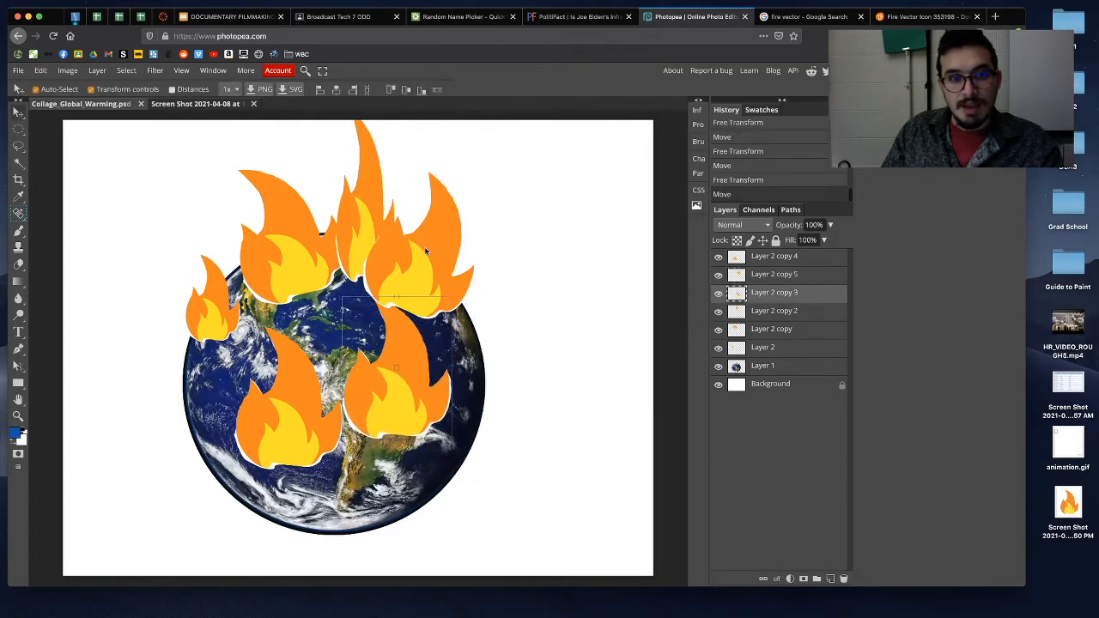
{"action": "left_click_drag", "start_coordinate": [453, 296], "coordinate": [407, 426]}
{"action": "left_click", "coordinate": [441, 89]}
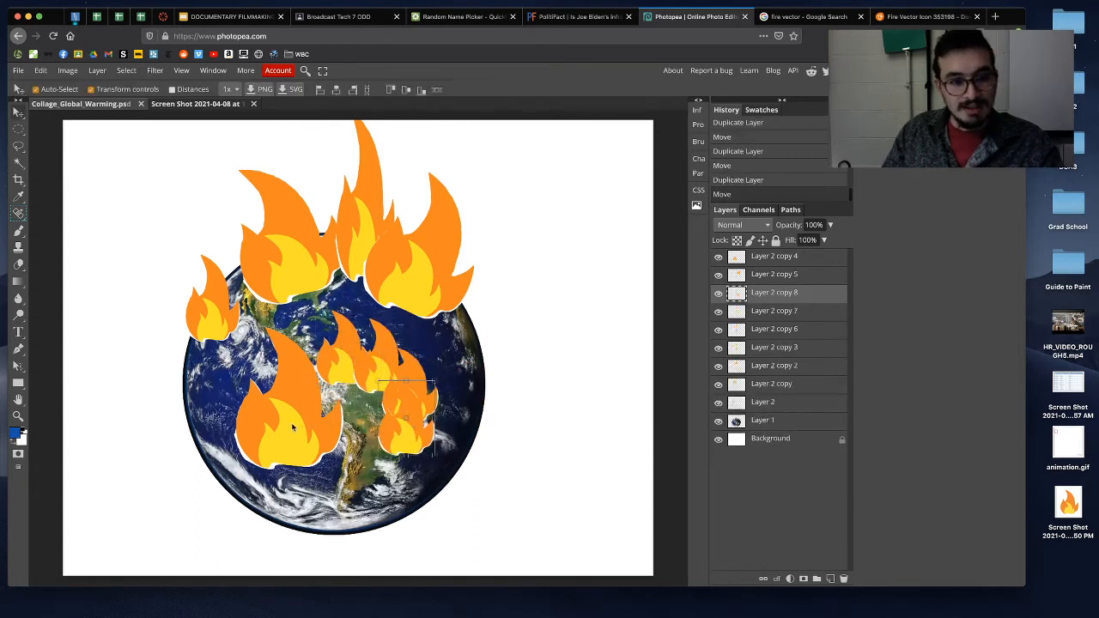
Step: Shrink the lower-left flame to about 18% width and 21% height and place it at the bottom of the globe
{"action": "left_click_drag", "start_coordinate": [291, 422], "coordinate": [338, 486]}
{"action": "left_click_drag", "start_coordinate": [391, 399], "coordinate": [311, 525]}
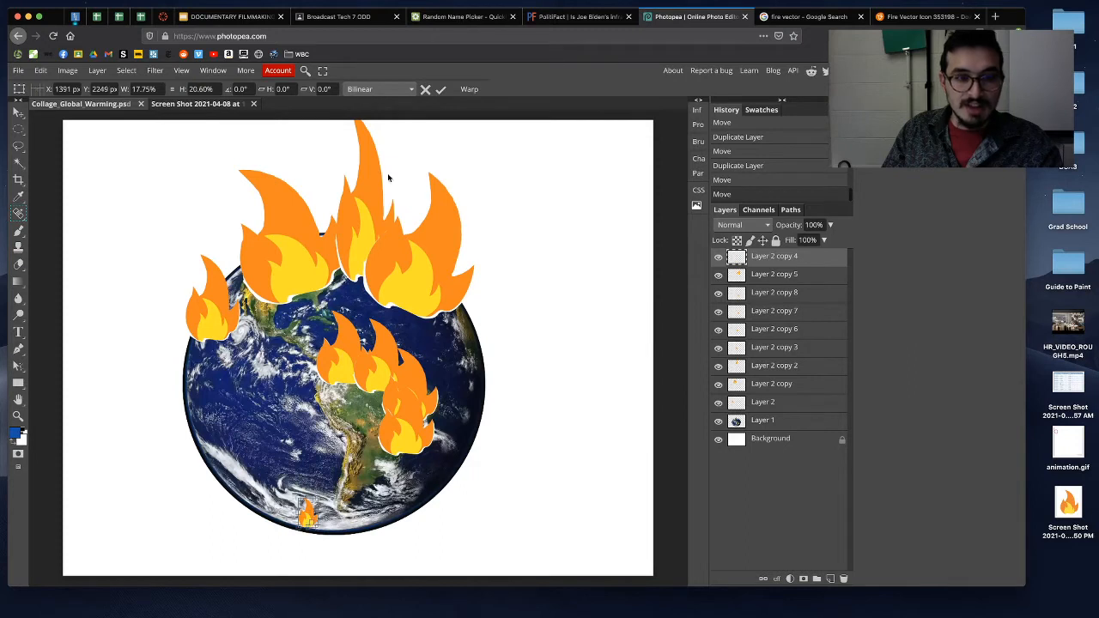
{"action": "left_click", "coordinate": [440, 91]}
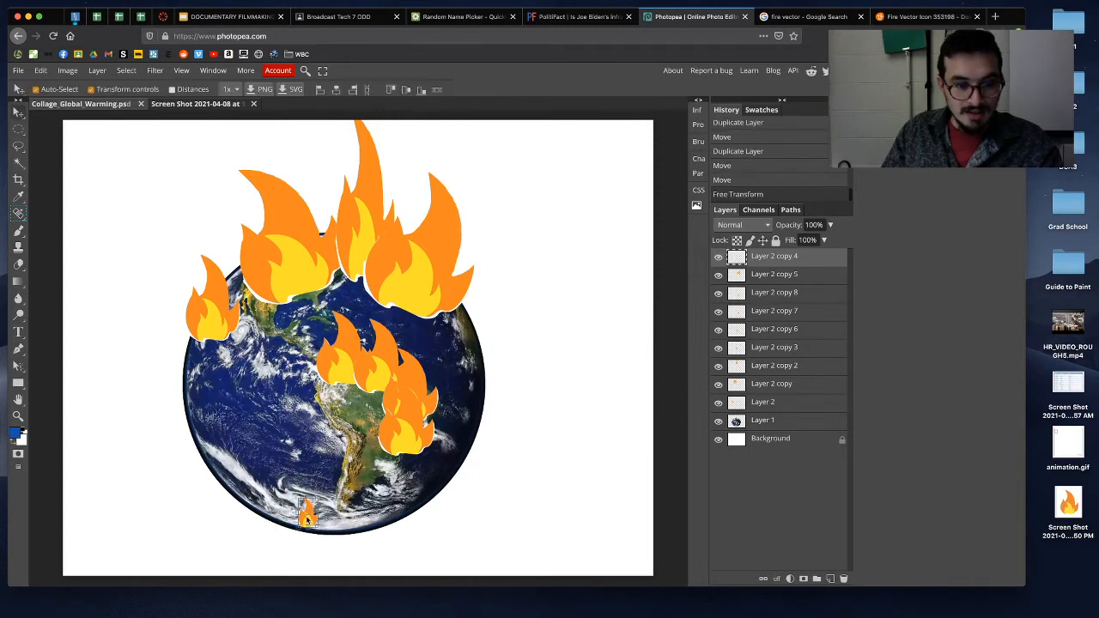
Step: Duplicate the tiny flame ten times and line the overlapping copies along the globe's bottom edge
{"action": "left_click_drag", "start_coordinate": [308, 519], "coordinate": [330, 526]}
{"action": "left_click_drag", "start_coordinate": [332, 525], "coordinate": [361, 527]}
{"action": "left_click_drag", "start_coordinate": [361, 526], "coordinate": [328, 516]}
{"action": "left_click_drag", "start_coordinate": [327, 515], "coordinate": [317, 516]}
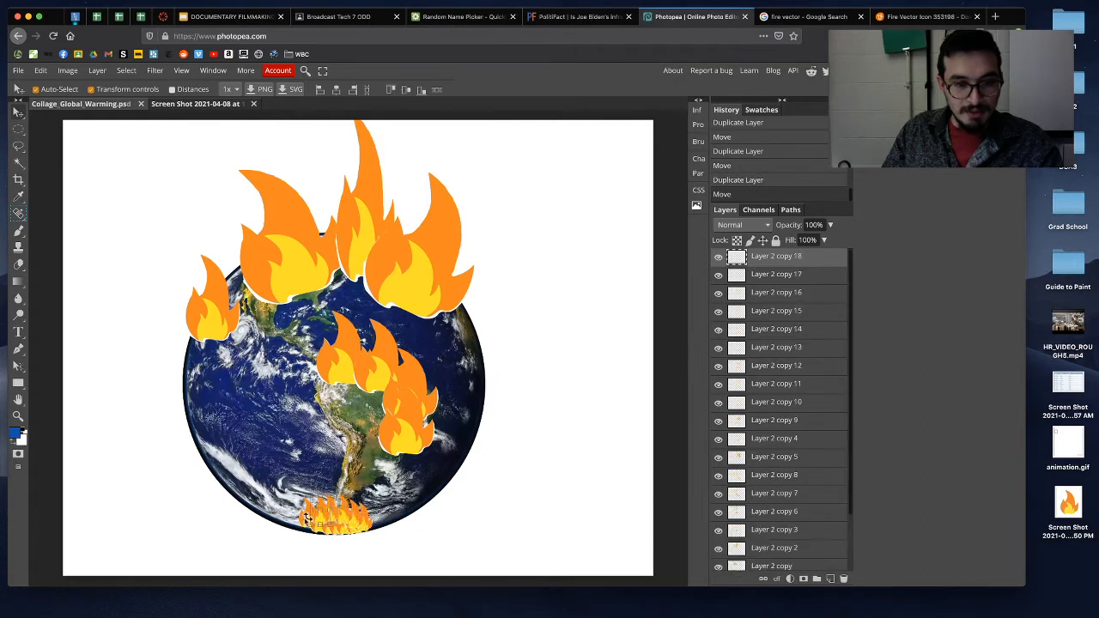
Step: Finish the free transform, turn off the transform controls and select one of the tiny flames at the globe's bottom
{"action": "key", "text": "ctrl+alt+t"}
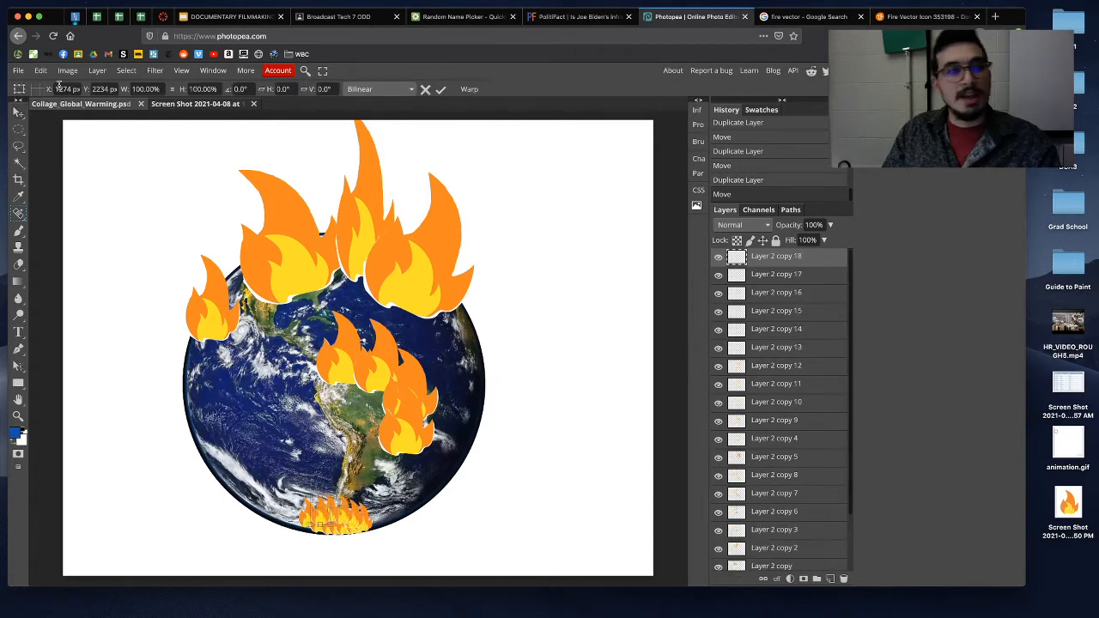
{"action": "left_click", "coordinate": [17, 105]}
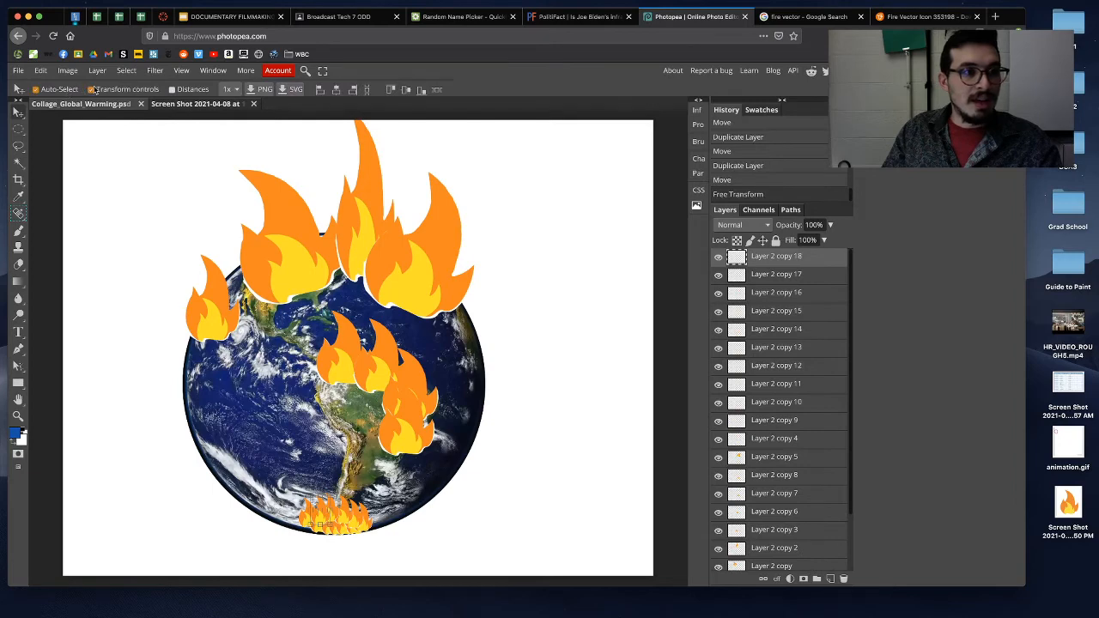
{"action": "left_click", "coordinate": [340, 516]}
Step: Select all flame layers from Layer 2 copy 18 down to Layer 2 and group them into a folder
{"action": "scroll", "coordinate": [796, 348], "scroll_direction": "down", "scroll_amount": 3}
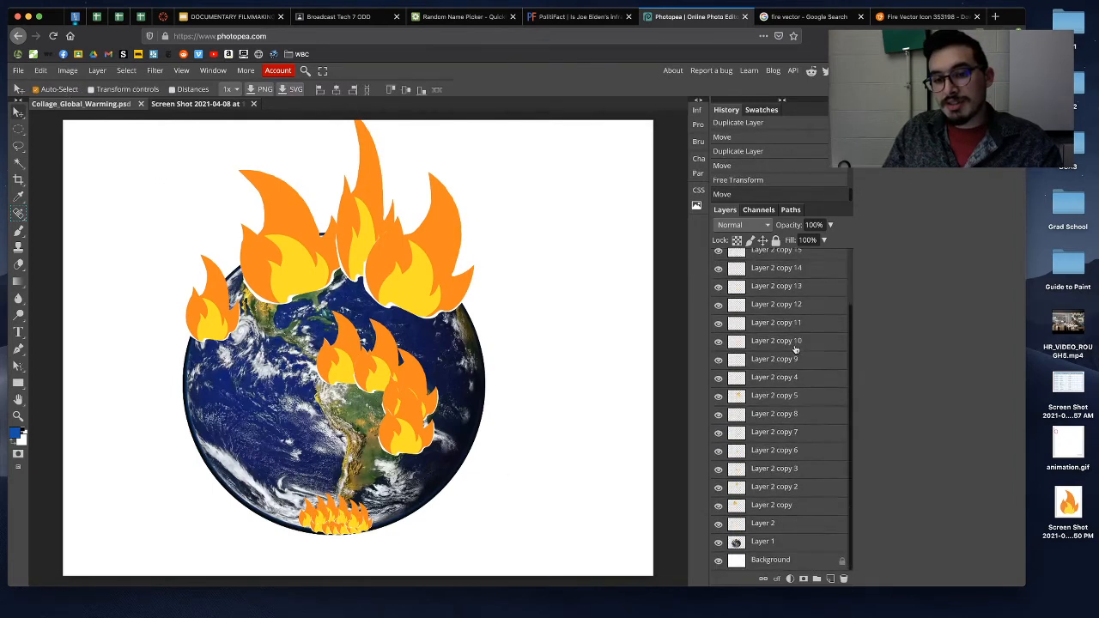
{"action": "scroll", "coordinate": [796, 348], "scroll_direction": "up", "scroll_amount": 3}
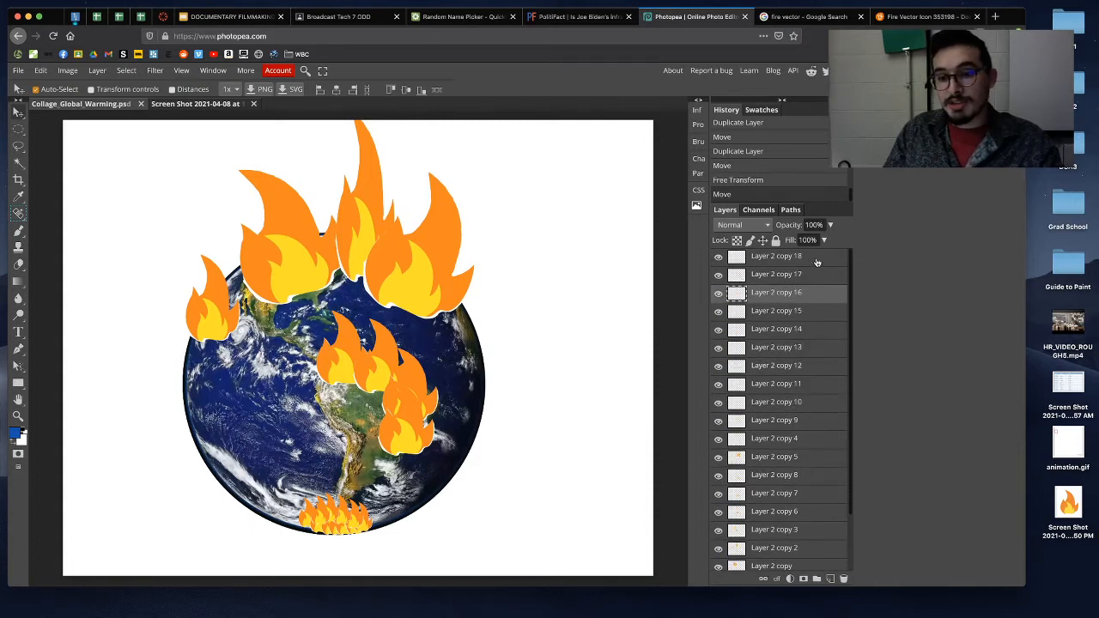
{"action": "scroll", "coordinate": [810, 308], "scroll_direction": "down", "scroll_amount": 3}
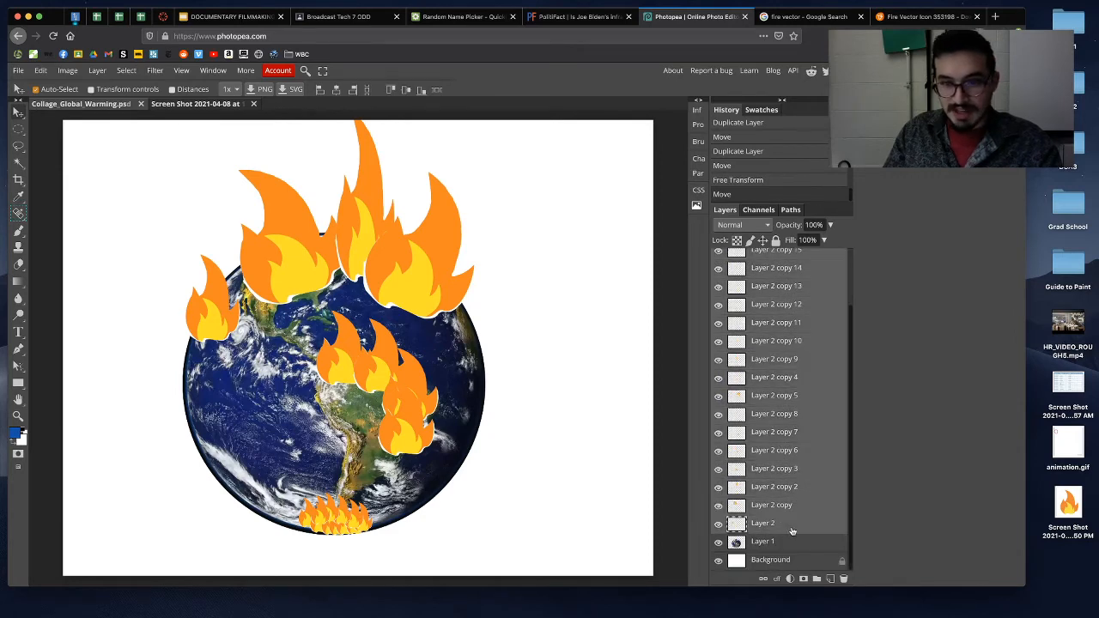
{"action": "scroll", "coordinate": [782, 382], "scroll_direction": "up", "scroll_amount": 5}
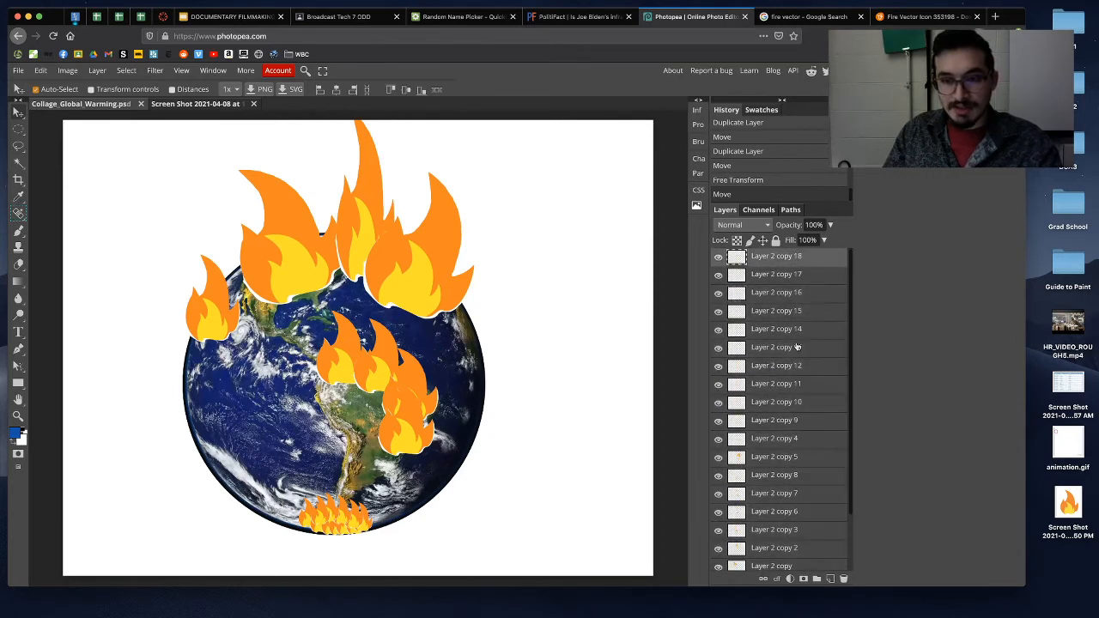
{"action": "scroll", "coordinate": [809, 572], "scroll_direction": "down", "scroll_amount": 3}
{"action": "left_click", "coordinate": [800, 526], "text": "shift"}
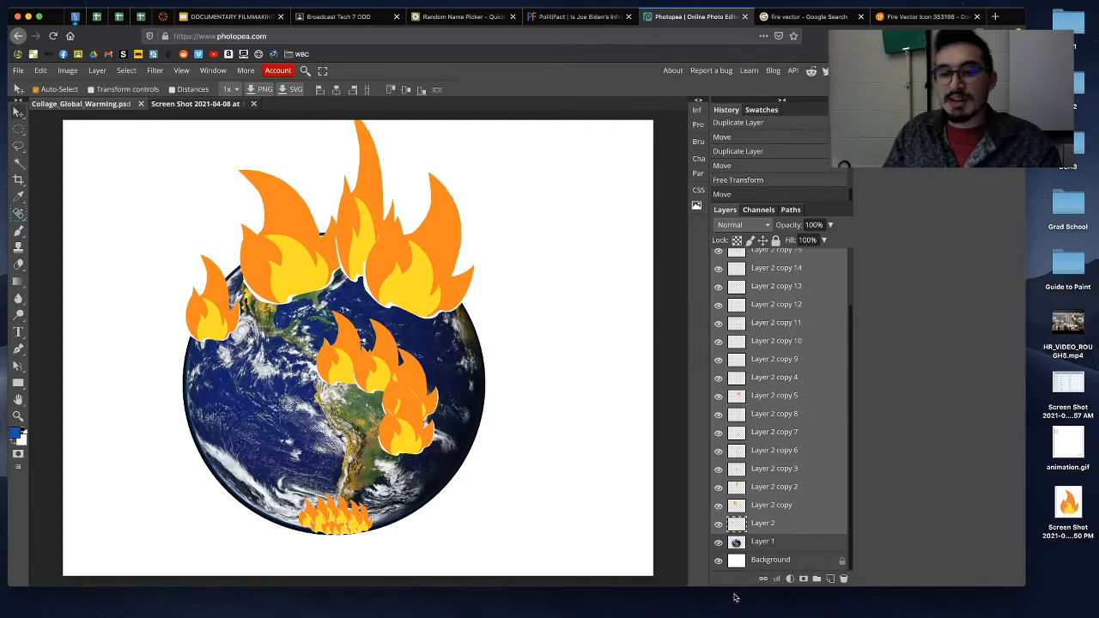
{"action": "left_click", "coordinate": [818, 580]}
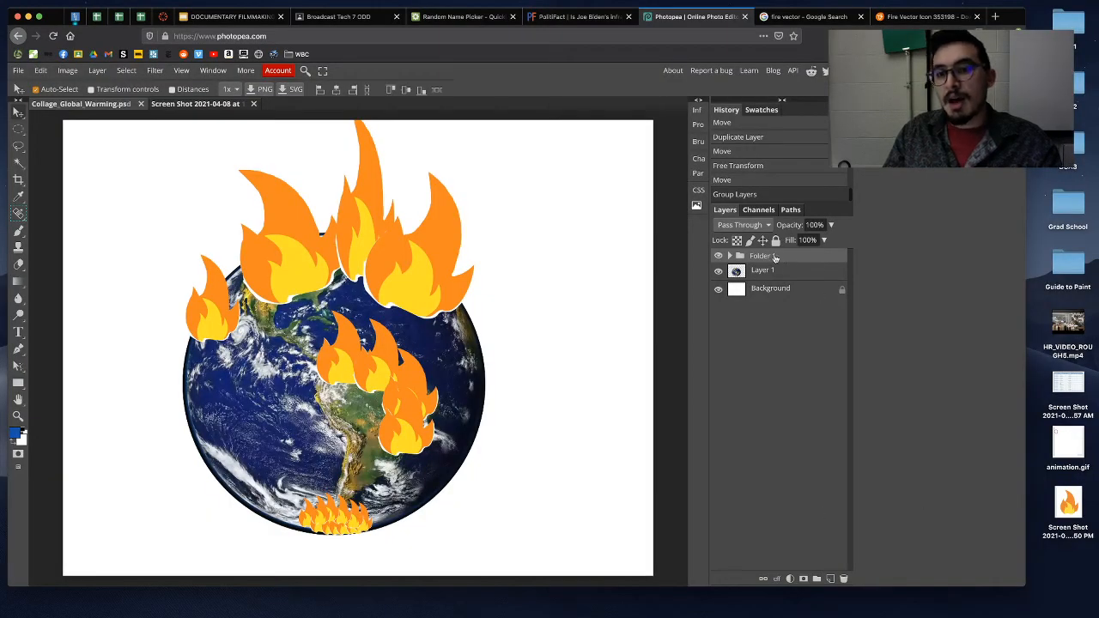
Step: Toggle the visibility of the flame folder several times to compare the globe with and without fire, leaving it shown
{"action": "left_click", "coordinate": [718, 256]}
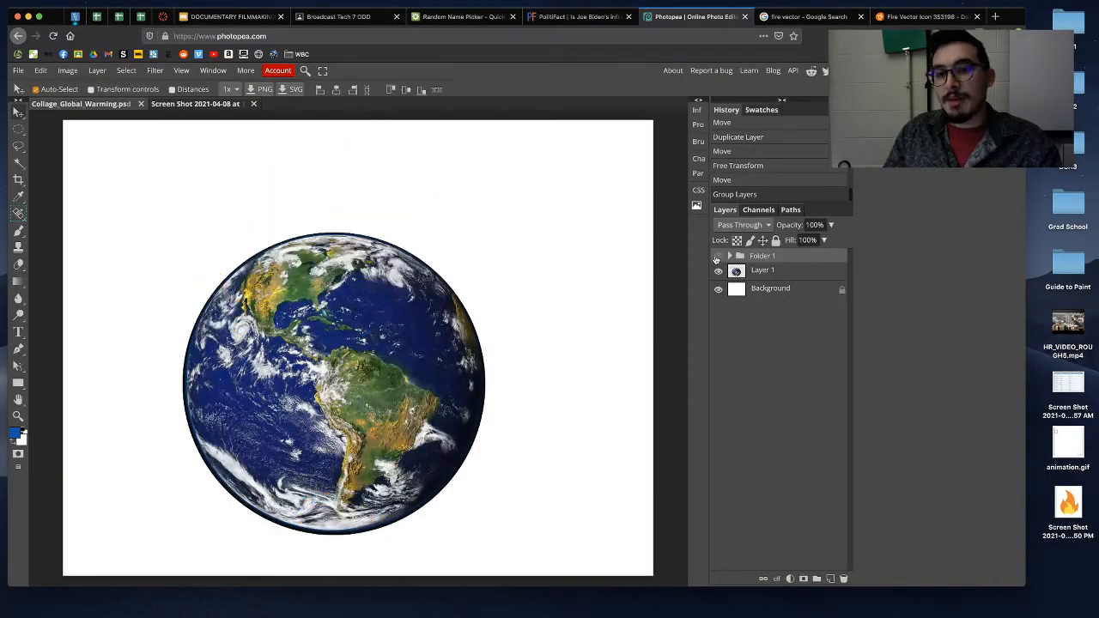
{"action": "left_click", "coordinate": [718, 256]}
{"action": "left_click", "coordinate": [718, 256]}
{"action": "left_click", "coordinate": [718, 256]}
{"action": "left_click", "coordinate": [718, 256]}
{"action": "left_click", "coordinate": [718, 256]}
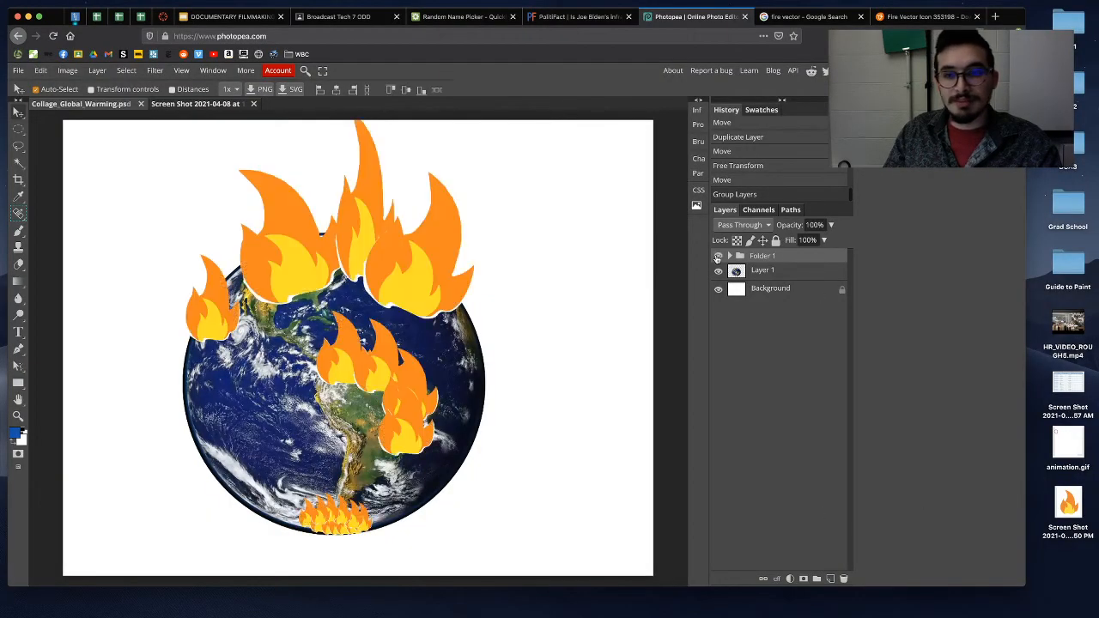
Step: Rename the folder of flame layers to Fire
{"action": "double_click", "coordinate": [761, 256]}
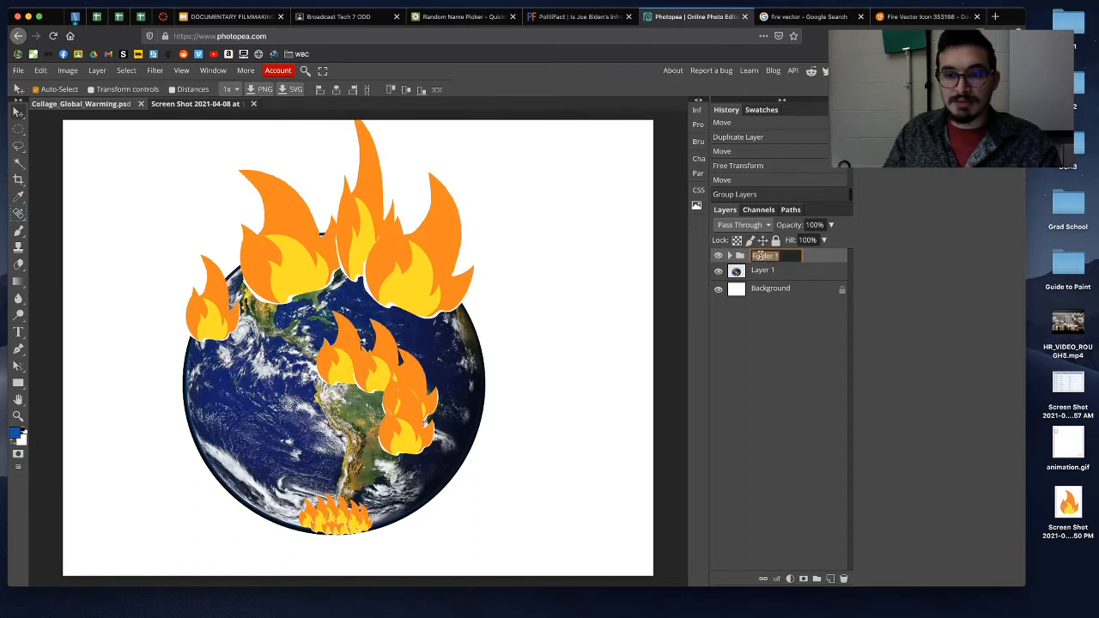
{"action": "type", "text": "Fire"}
{"action": "key", "text": "Return"}
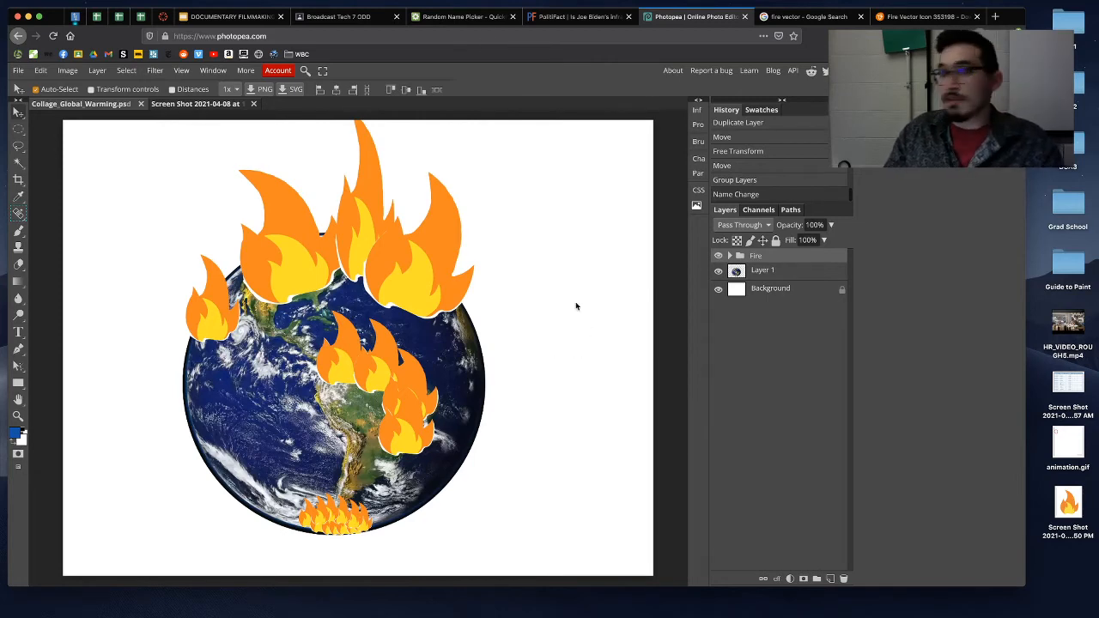
Step: Switch to the browser page with the fire vector, search the web for "factory smoke stack" and show the image results
{"action": "left_click", "coordinate": [919, 16]}
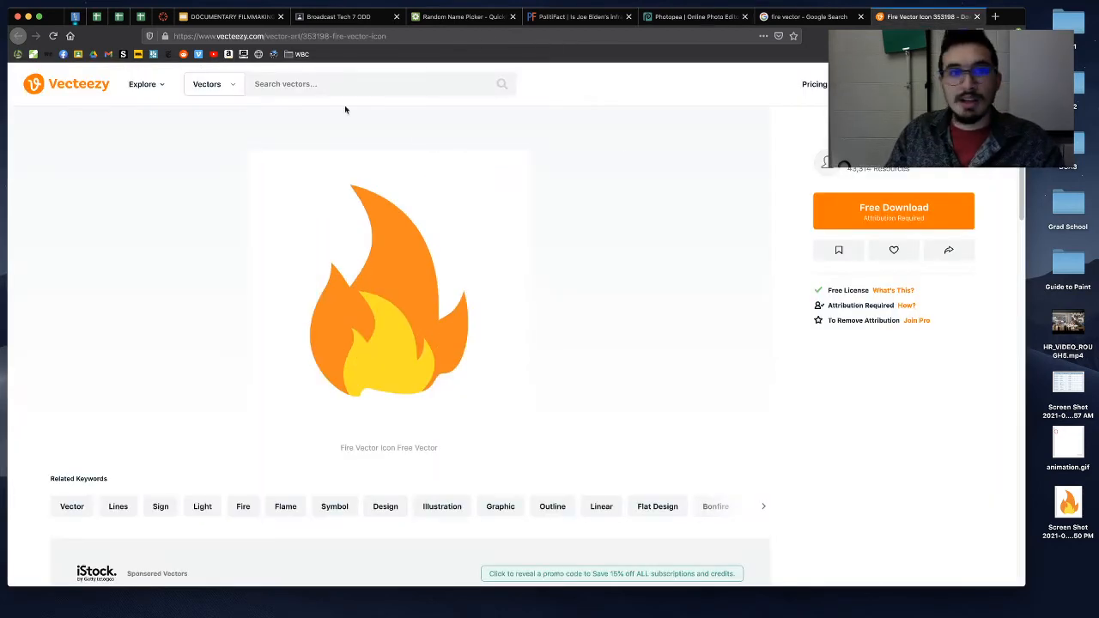
{"action": "left_click", "coordinate": [327, 36]}
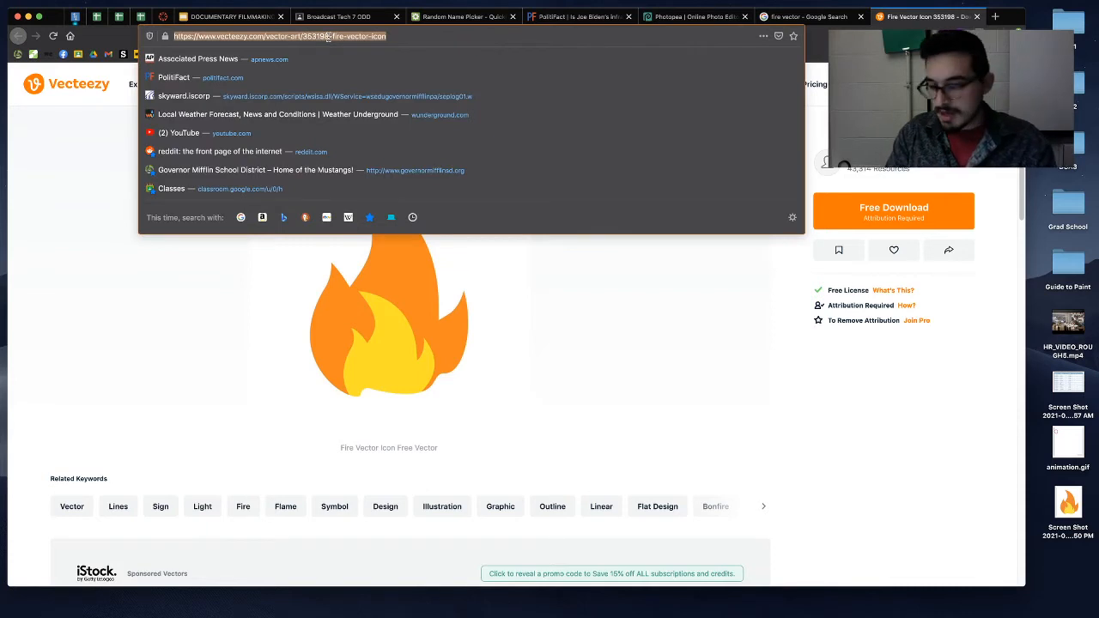
{"action": "type", "text": "fac"}
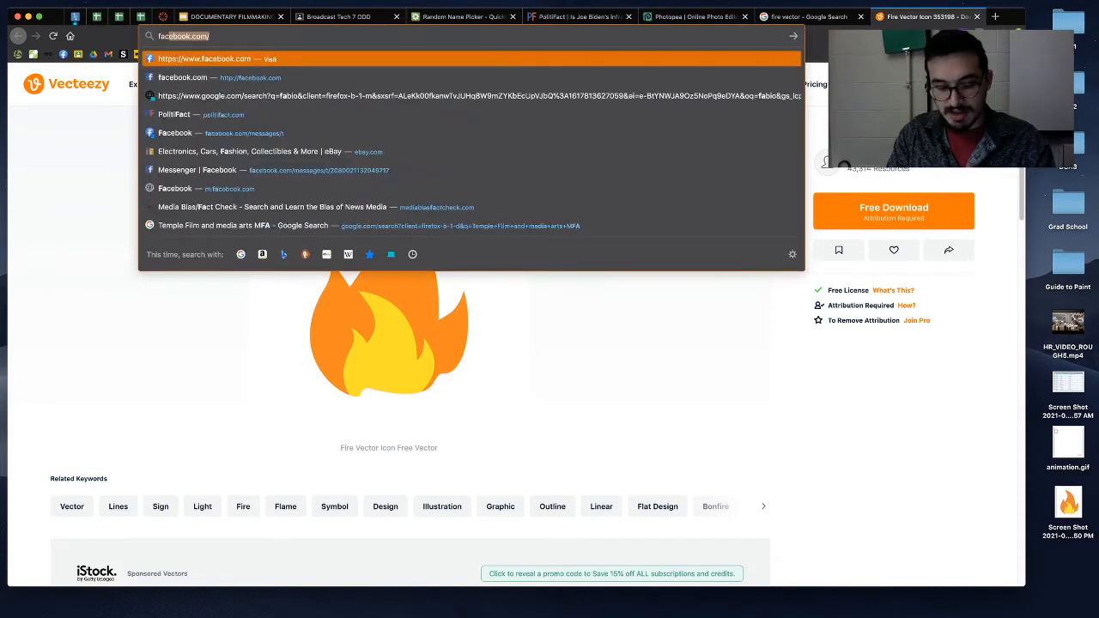
{"action": "type", "text": "tory smoke stack"}
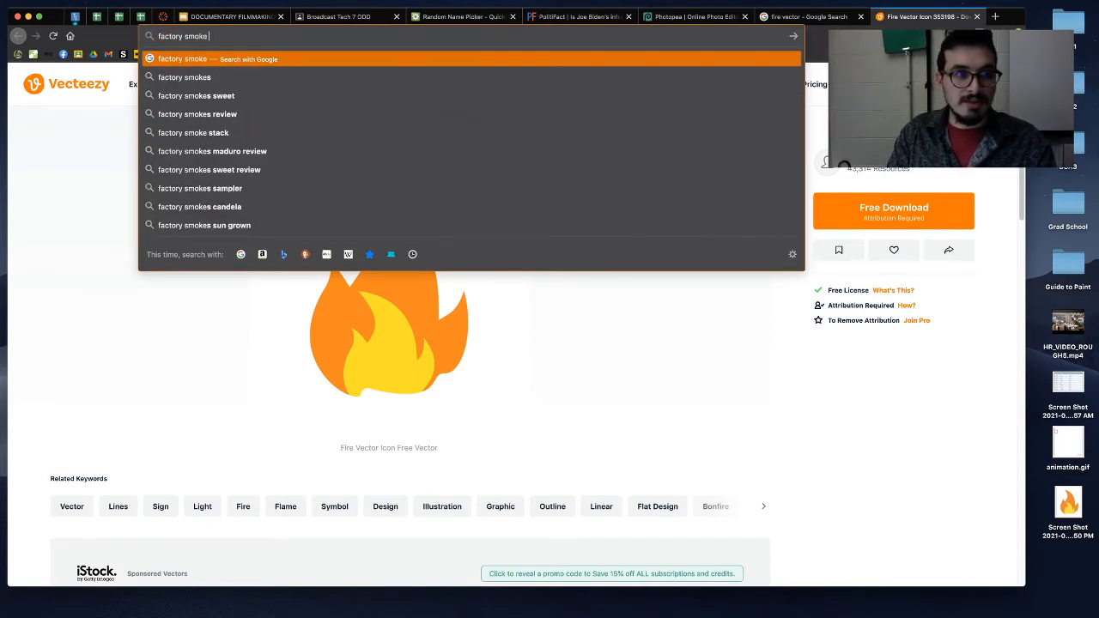
{"action": "key", "text": "Return"}
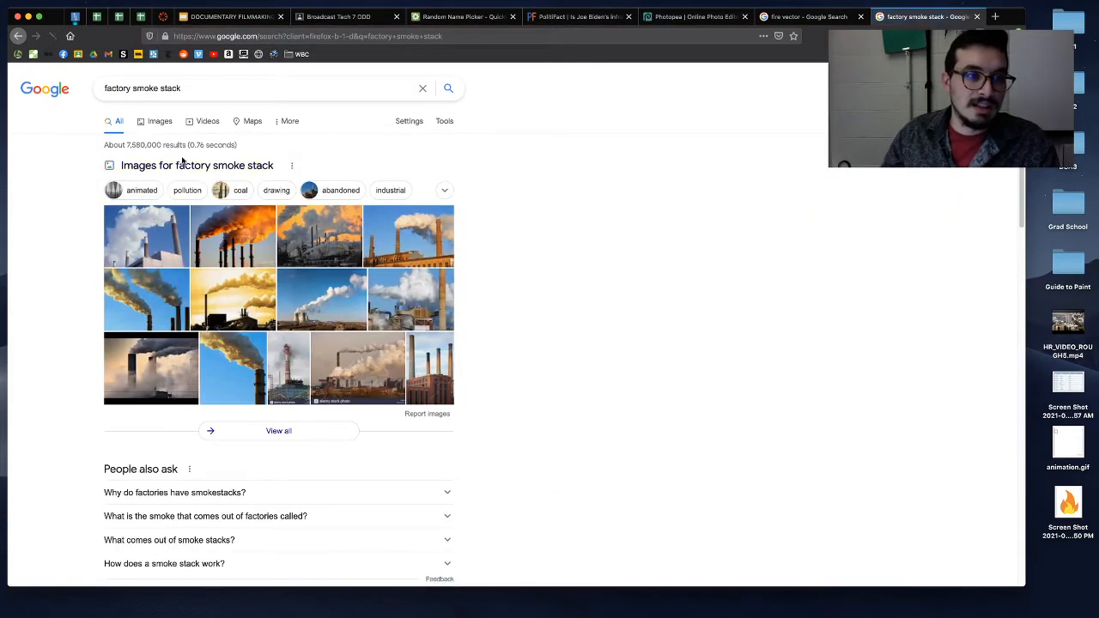
{"action": "left_click", "coordinate": [168, 142]}
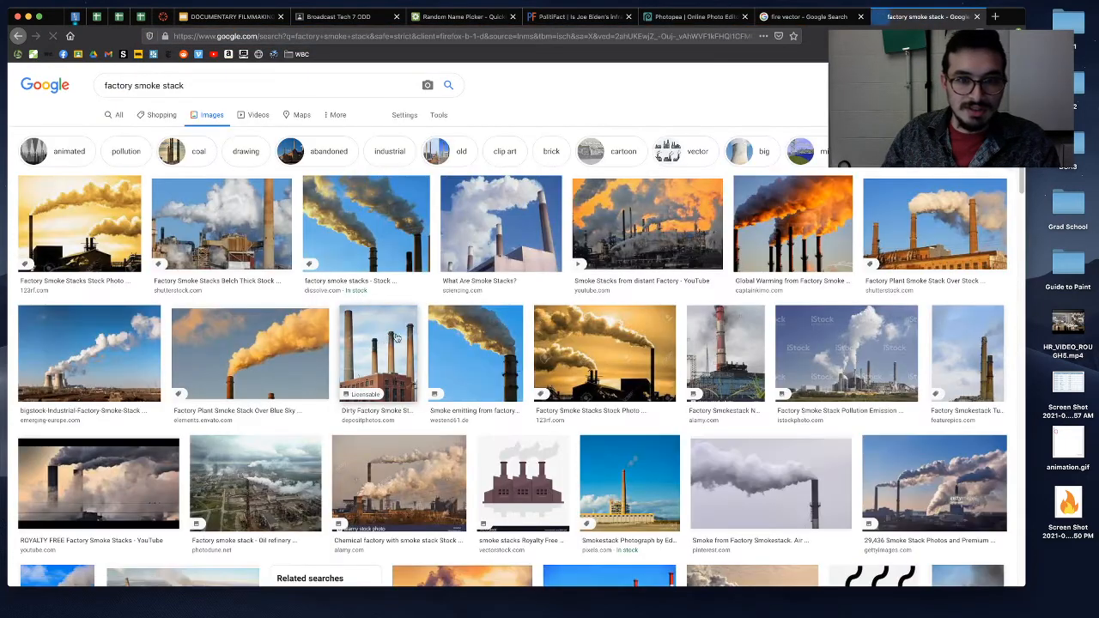
Step: Browse the factory smoke stack image results and preview the purple factory vector and the BioRender smoke stack illustration
{"action": "left_click", "coordinate": [523, 485]}
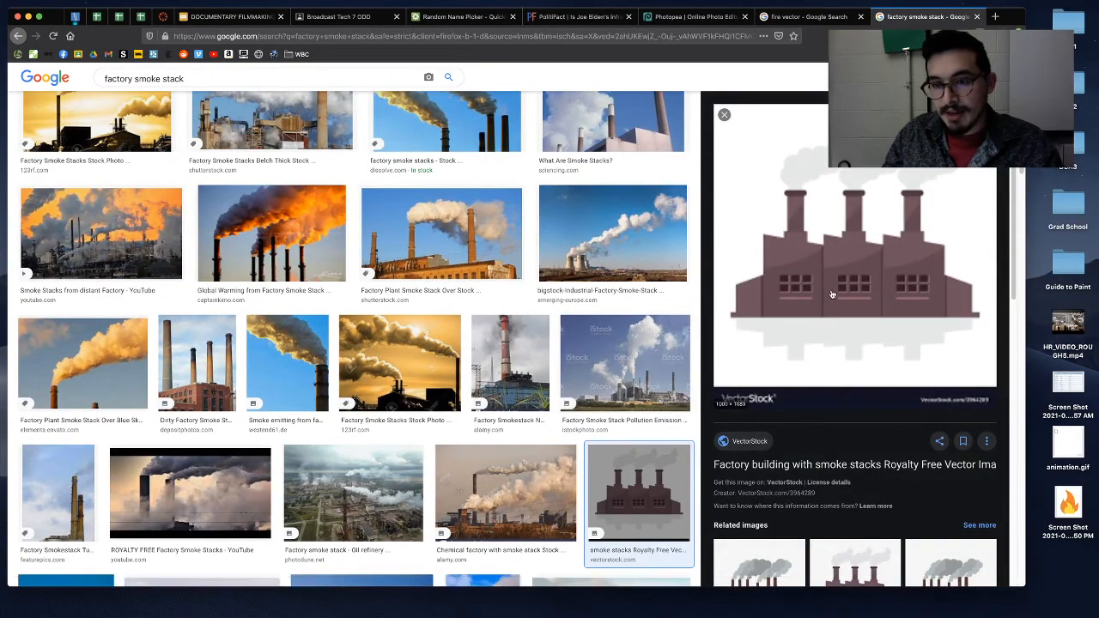
{"action": "scroll", "coordinate": [582, 281], "scroll_direction": "down", "scroll_amount": 3}
{"action": "scroll", "coordinate": [583, 282], "scroll_direction": "down", "scroll_amount": 5}
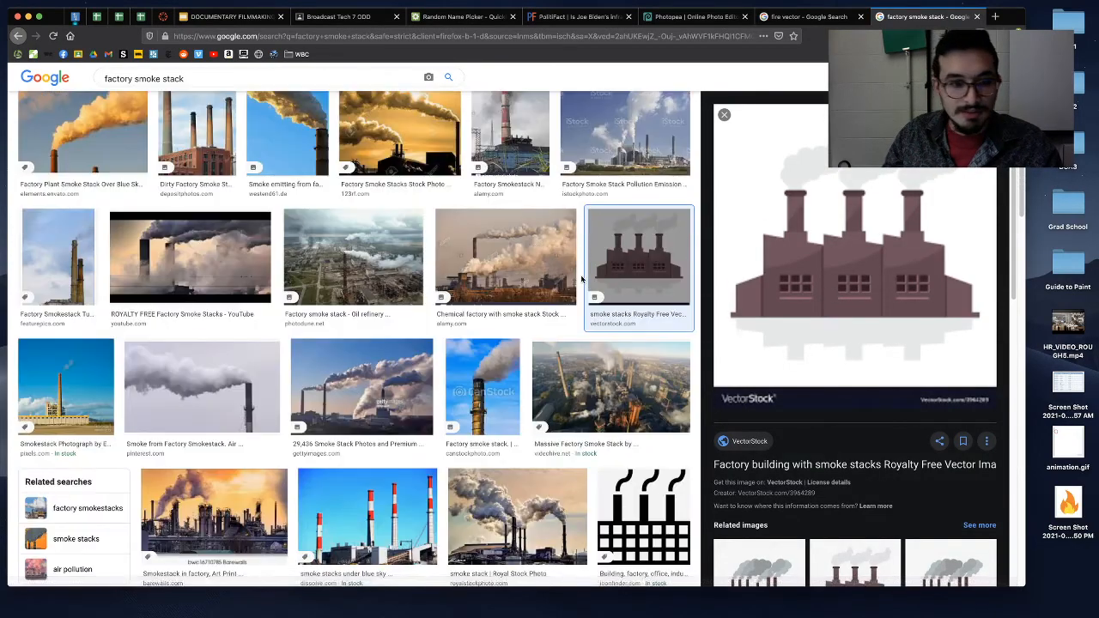
{"action": "scroll", "coordinate": [583, 280], "scroll_direction": "up", "scroll_amount": 10}
{"action": "scroll", "coordinate": [441, 278], "scroll_direction": "down", "scroll_amount": 20}
{"action": "scroll", "coordinate": [442, 279], "scroll_direction": "down", "scroll_amount": 10}
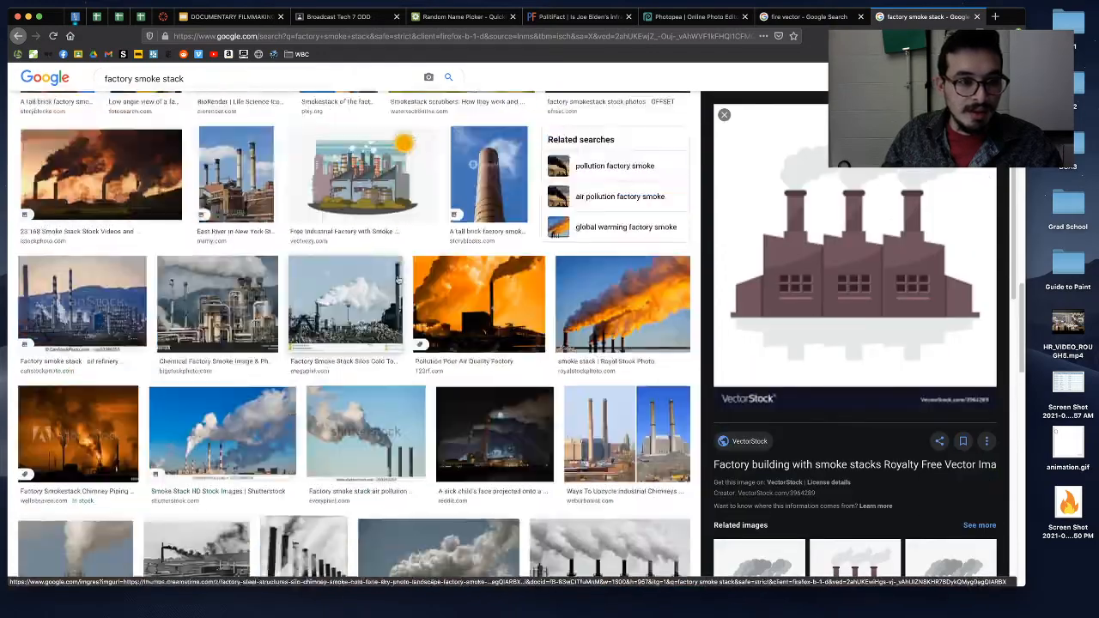
{"action": "scroll", "coordinate": [373, 278], "scroll_direction": "up", "scroll_amount": 6}
{"action": "scroll", "coordinate": [373, 278], "scroll_direction": "up", "scroll_amount": 2}
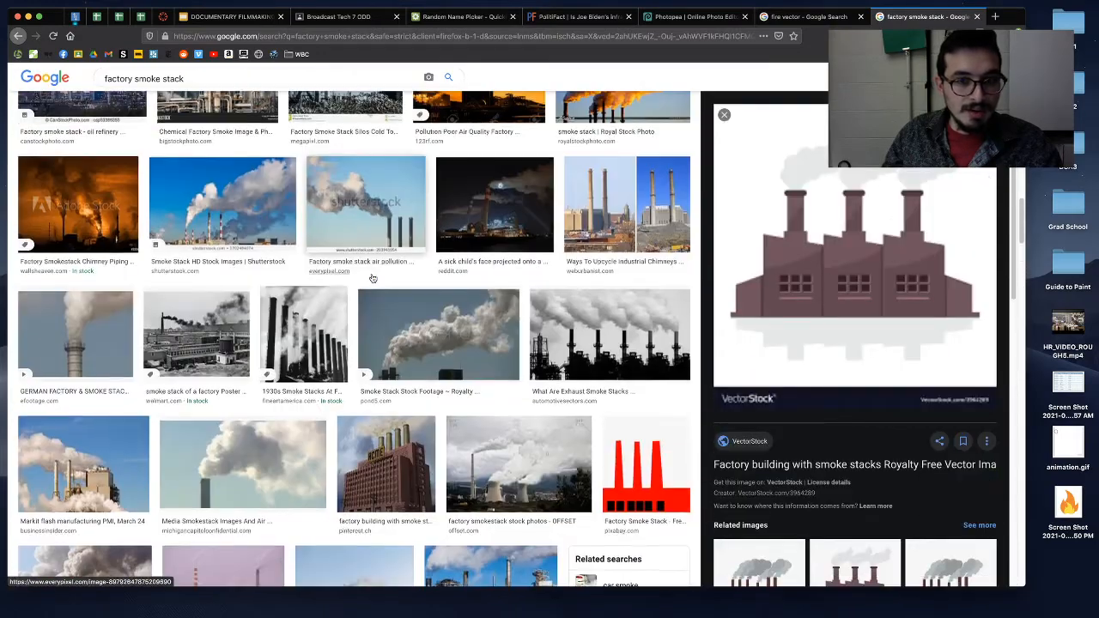
{"action": "scroll", "coordinate": [373, 278], "scroll_direction": "up", "scroll_amount": 5}
{"action": "scroll", "coordinate": [383, 275], "scroll_direction": "down", "scroll_amount": 1}
{"action": "scroll", "coordinate": [384, 275], "scroll_direction": "up", "scroll_amount": 10}
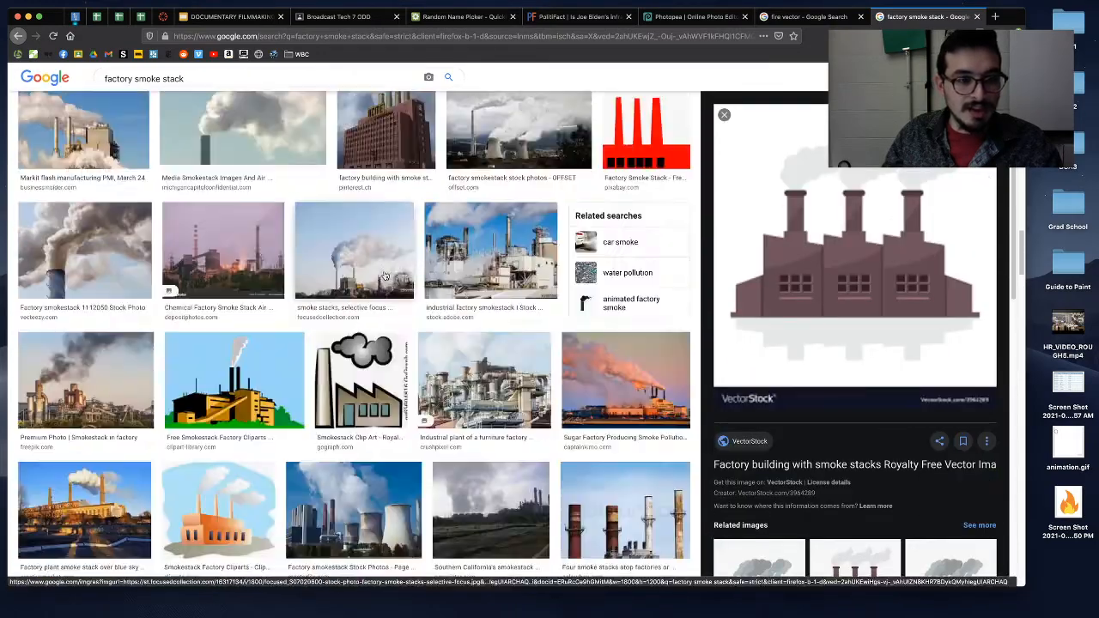
{"action": "scroll", "coordinate": [386, 273], "scroll_direction": "down", "scroll_amount": 8}
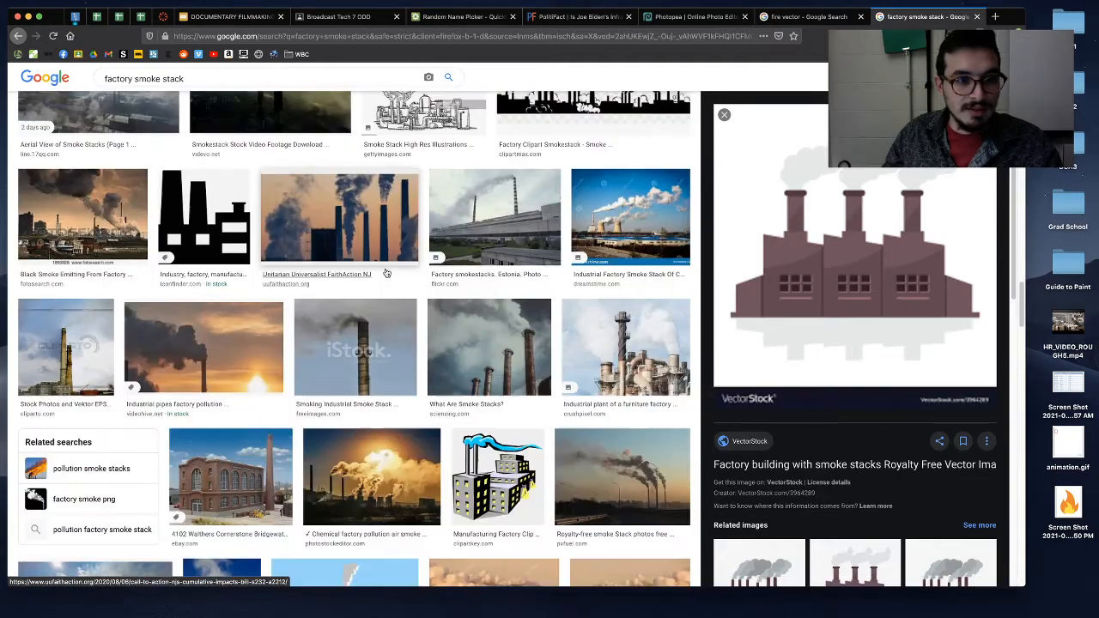
{"action": "scroll", "coordinate": [386, 273], "scroll_direction": "up", "scroll_amount": 5}
{"action": "scroll", "coordinate": [386, 273], "scroll_direction": "down", "scroll_amount": 3}
{"action": "scroll", "coordinate": [386, 273], "scroll_direction": "down", "scroll_amount": 6}
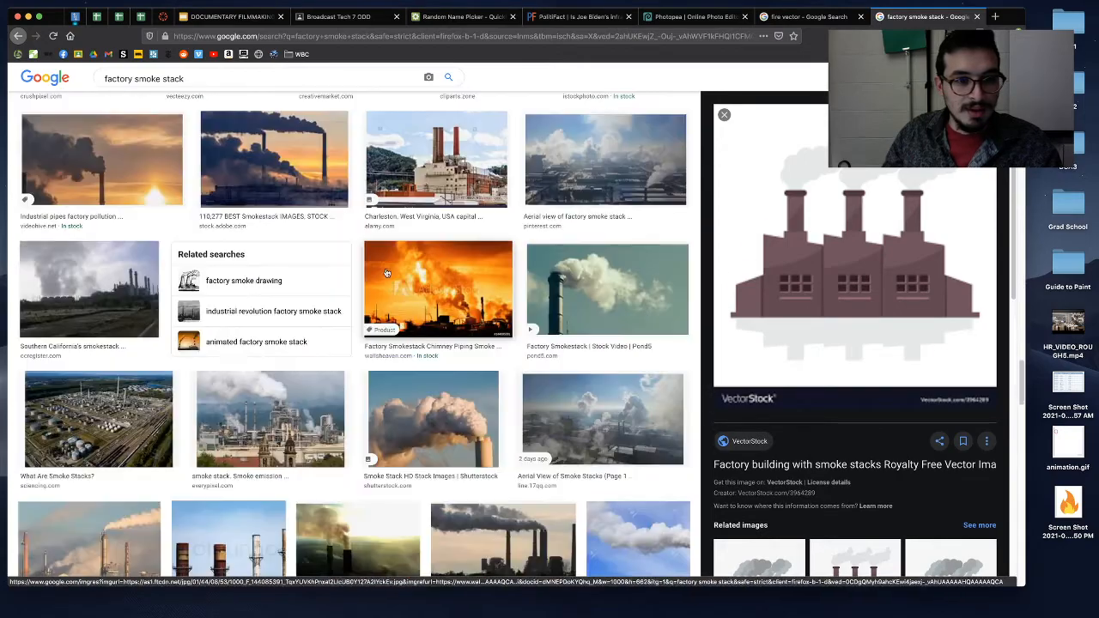
{"action": "left_click", "coordinate": [280, 455]}
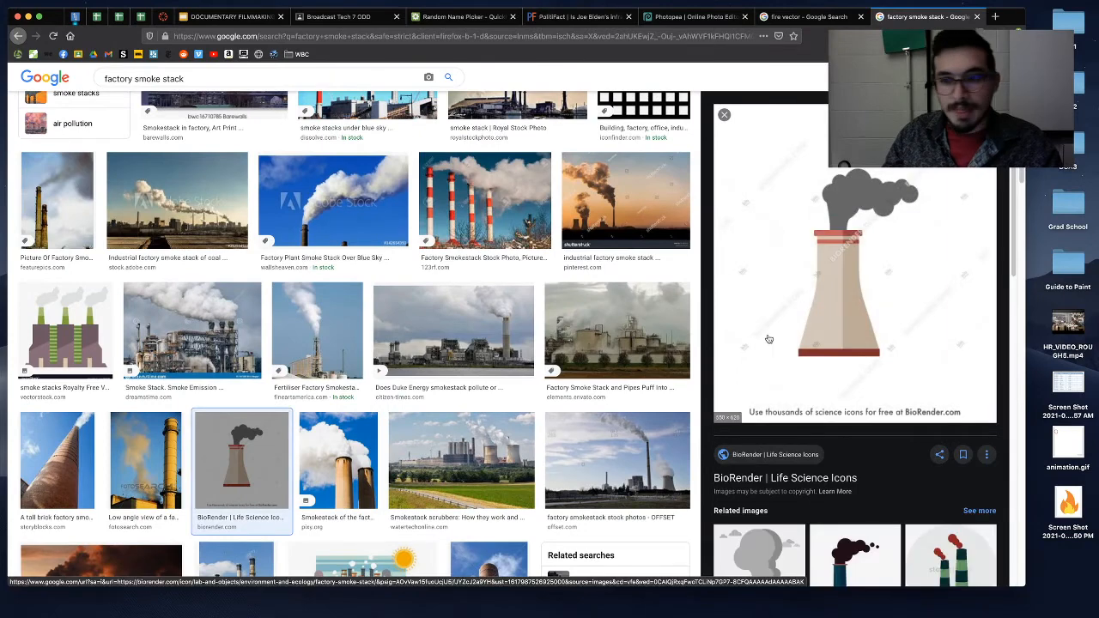
Step: Search the images for "factory smoke stack vecotr" and preview the Vecteezy set of six factory illustrations
{"action": "scroll", "coordinate": [391, 275], "scroll_direction": "up", "scroll_amount": 15}
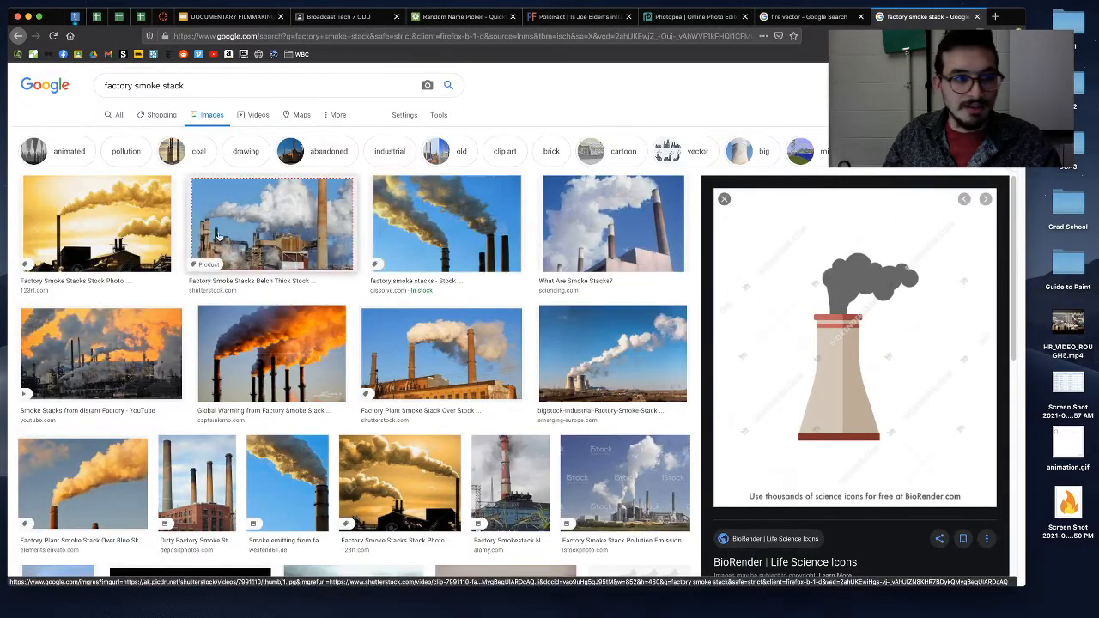
{"action": "left_click", "coordinate": [203, 86]}
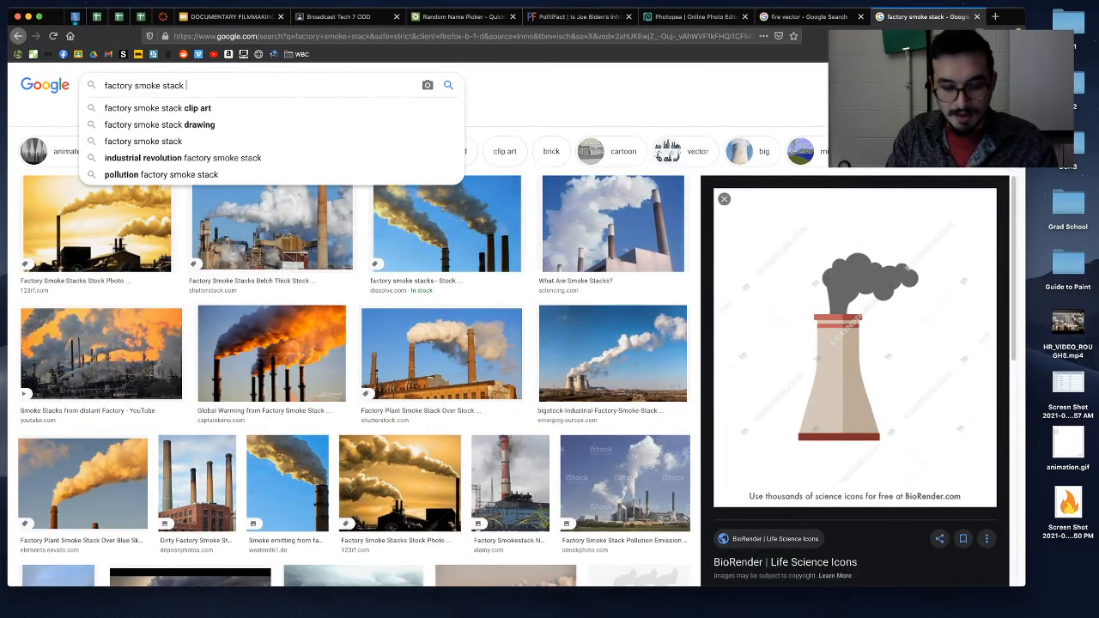
{"action": "type", "text": "cl"}
{"action": "key", "text": "BackSpace"}
{"action": "key", "text": "BackSpace"}
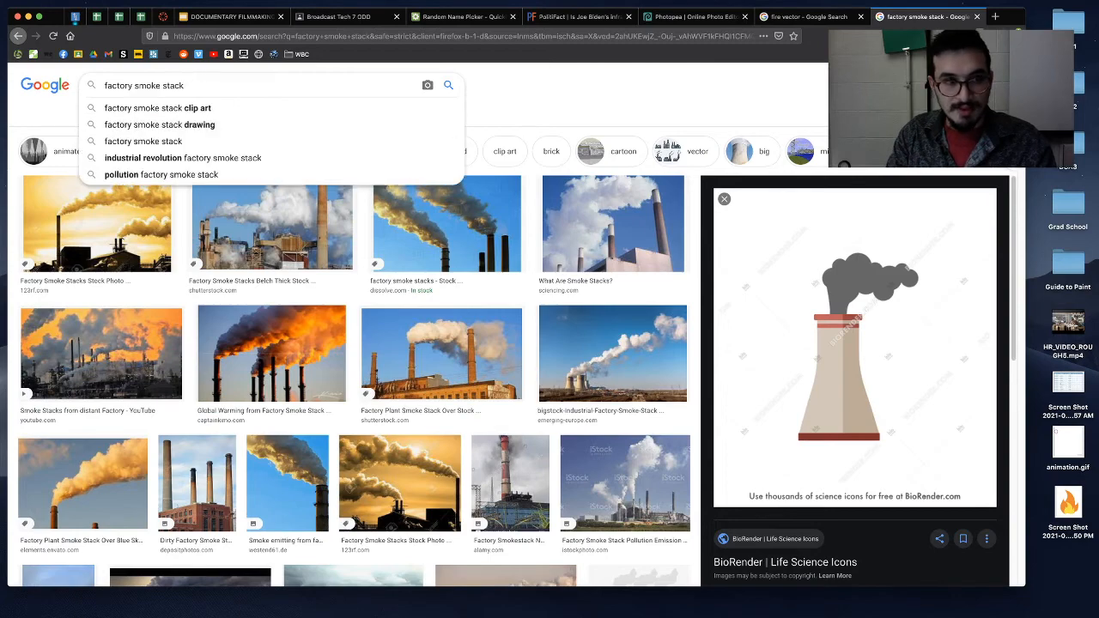
{"action": "type", "text": "vecotr"}
{"action": "key", "text": "Return"}
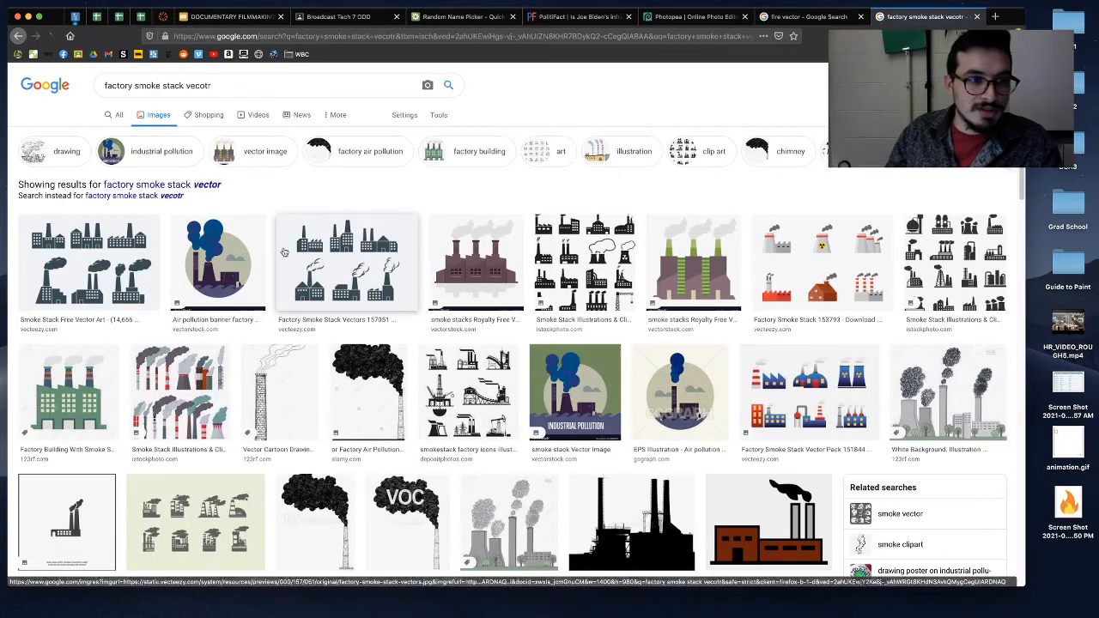
{"action": "left_click", "coordinate": [221, 257]}
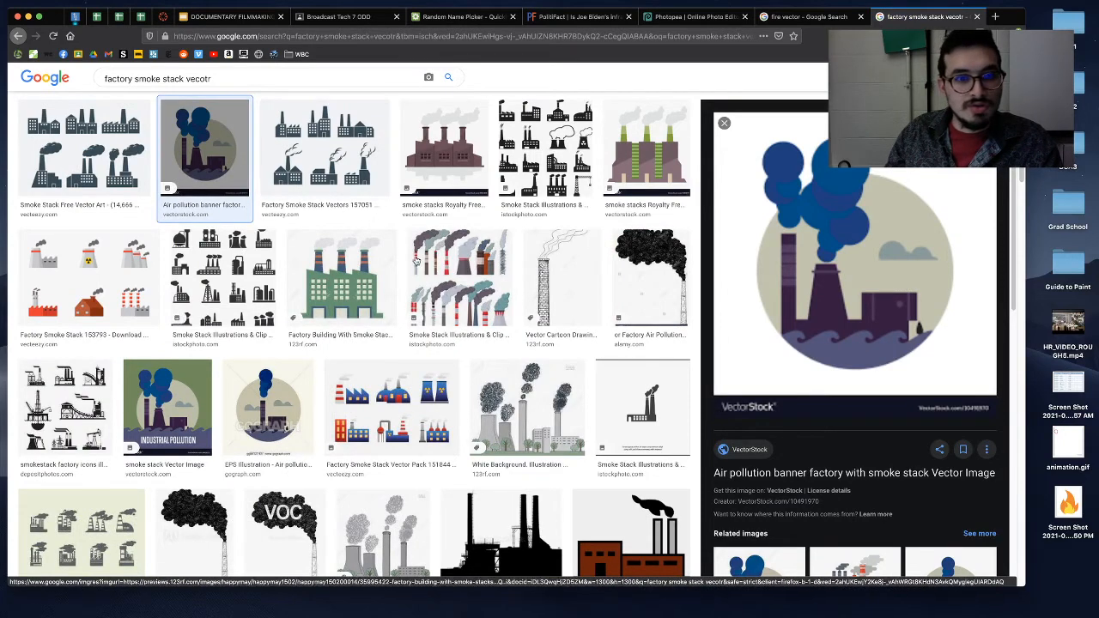
{"action": "left_click", "coordinate": [64, 259]}
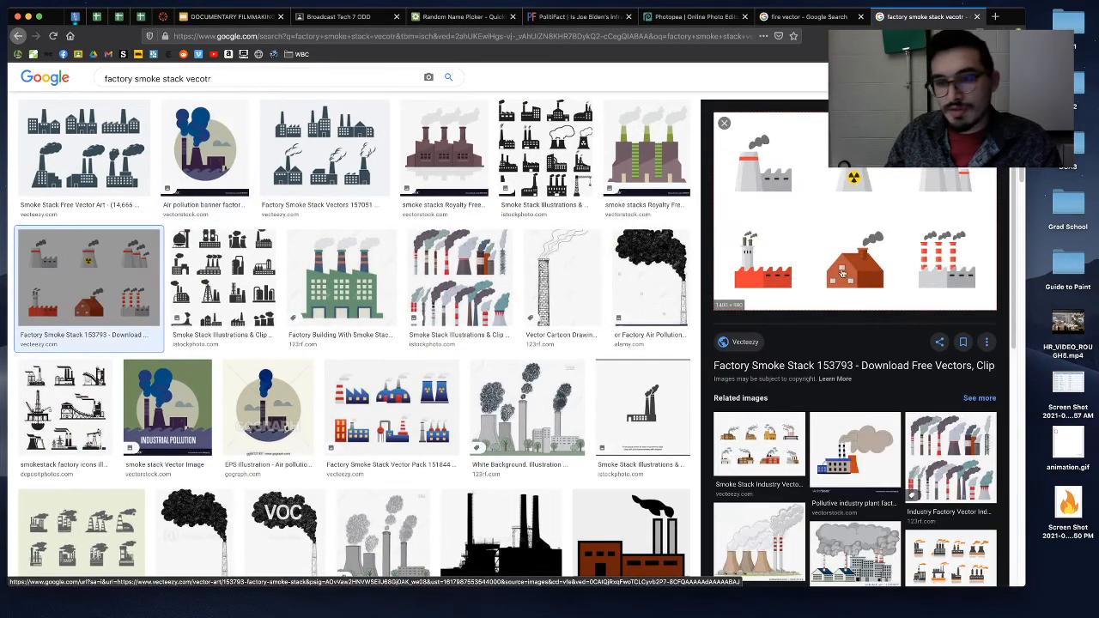
{"action": "left_click_drag", "start_coordinate": [849, 274], "coordinate": [1070, 564]}
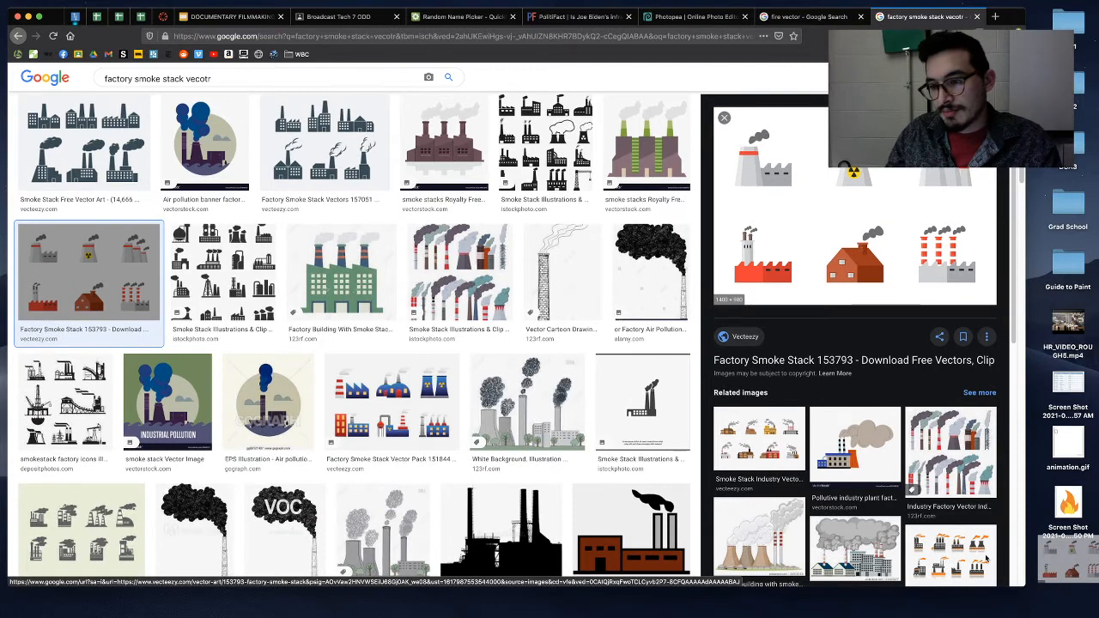
{"action": "left_click", "coordinate": [1070, 569]}
{"action": "key", "text": "super+BackSpace"}
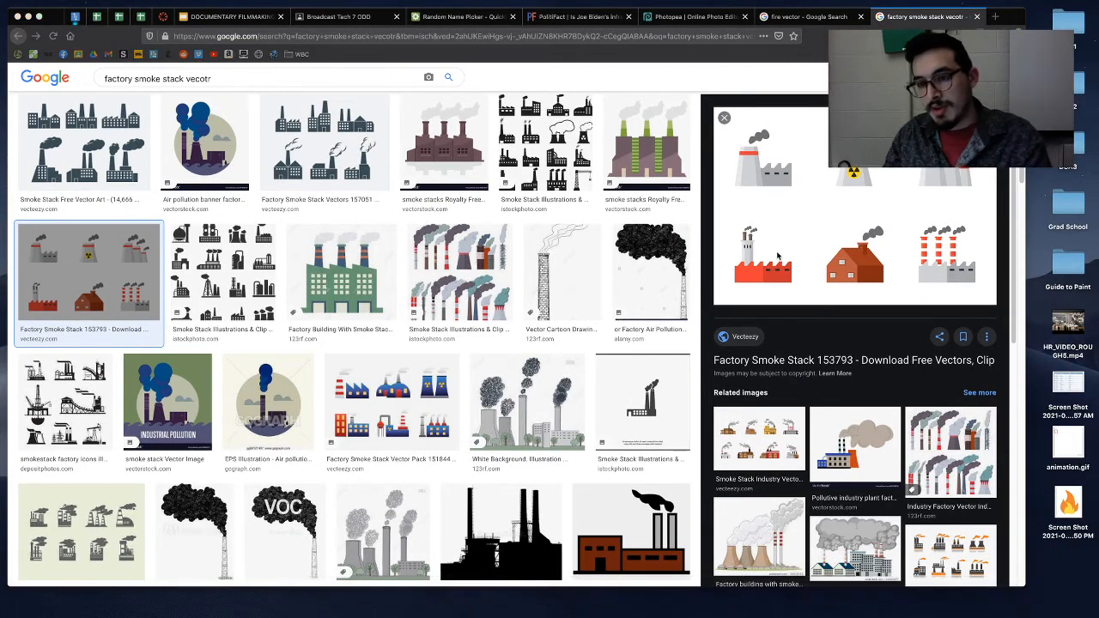
Step: Take a screenshot of only the grey factory with three red-and-white smoke stacks from the enlarged illustration set
{"action": "left_click_drag", "start_coordinate": [778, 251], "coordinate": [822, 273]}
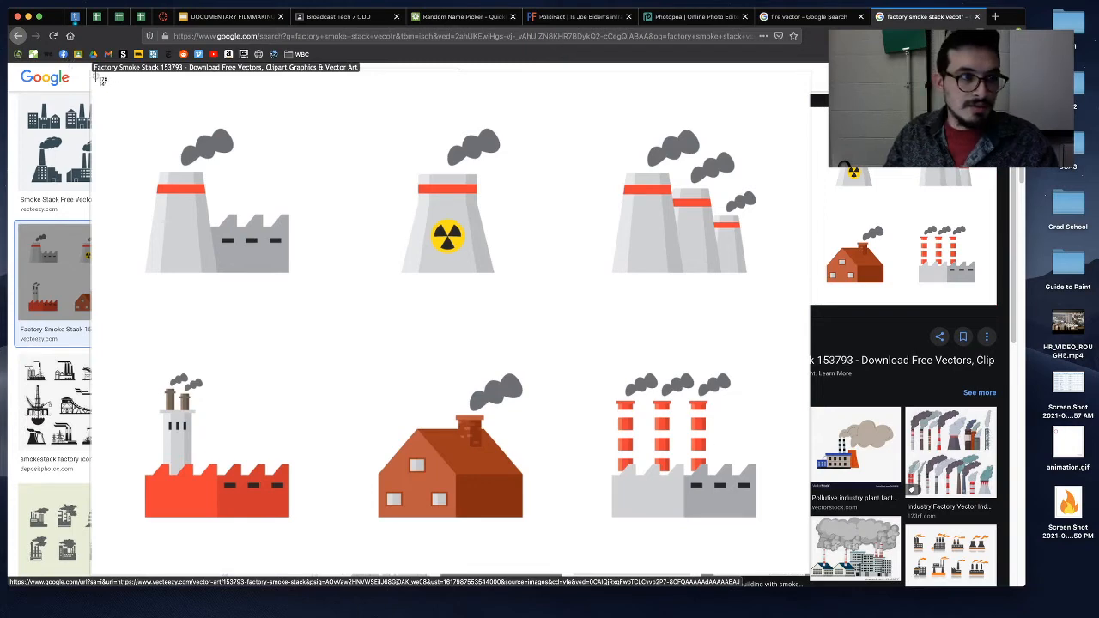
{"action": "left_click_drag", "start_coordinate": [95, 76], "coordinate": [778, 554]}
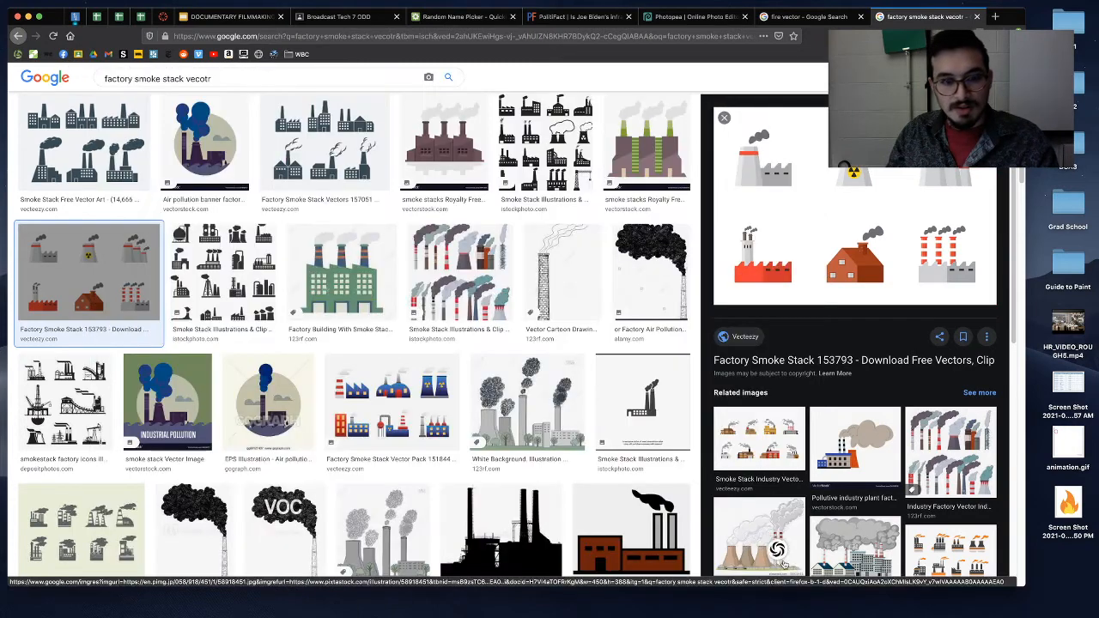
{"action": "left_click_drag", "start_coordinate": [778, 233], "coordinate": [778, 232]}
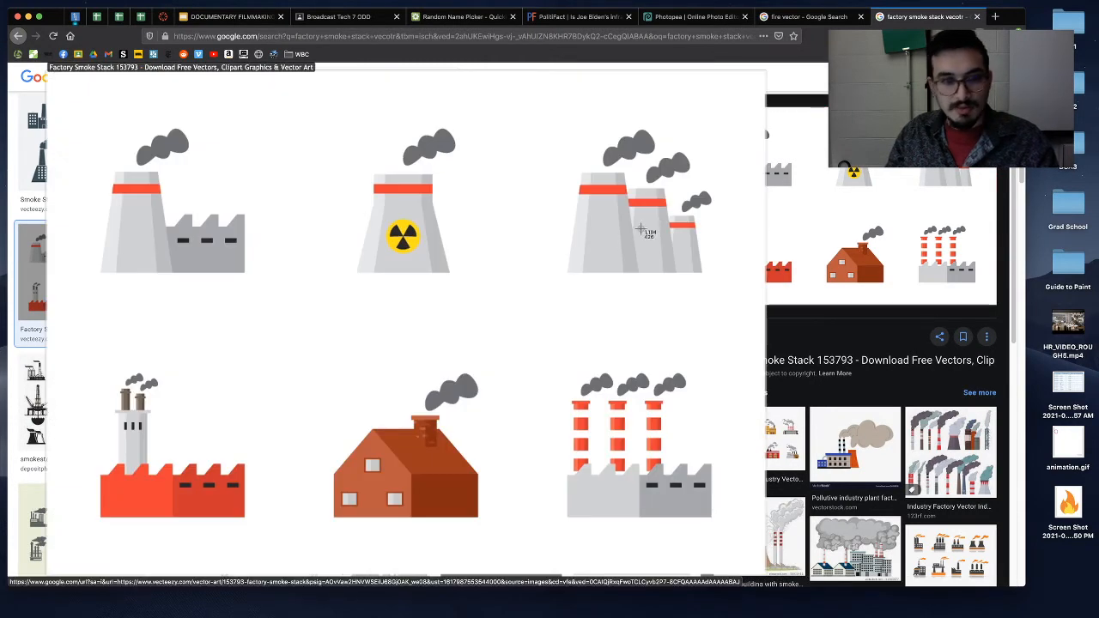
{"action": "left_click_drag", "start_coordinate": [639, 230], "coordinate": [307, 84]}
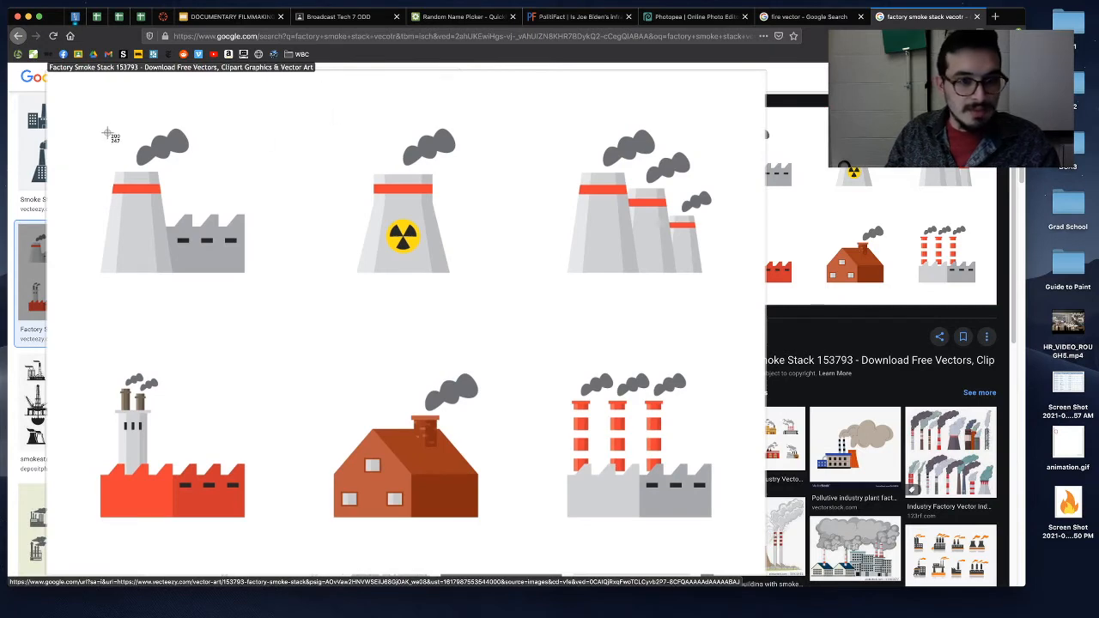
{"action": "left_click_drag", "start_coordinate": [108, 135], "coordinate": [1050, 560]}
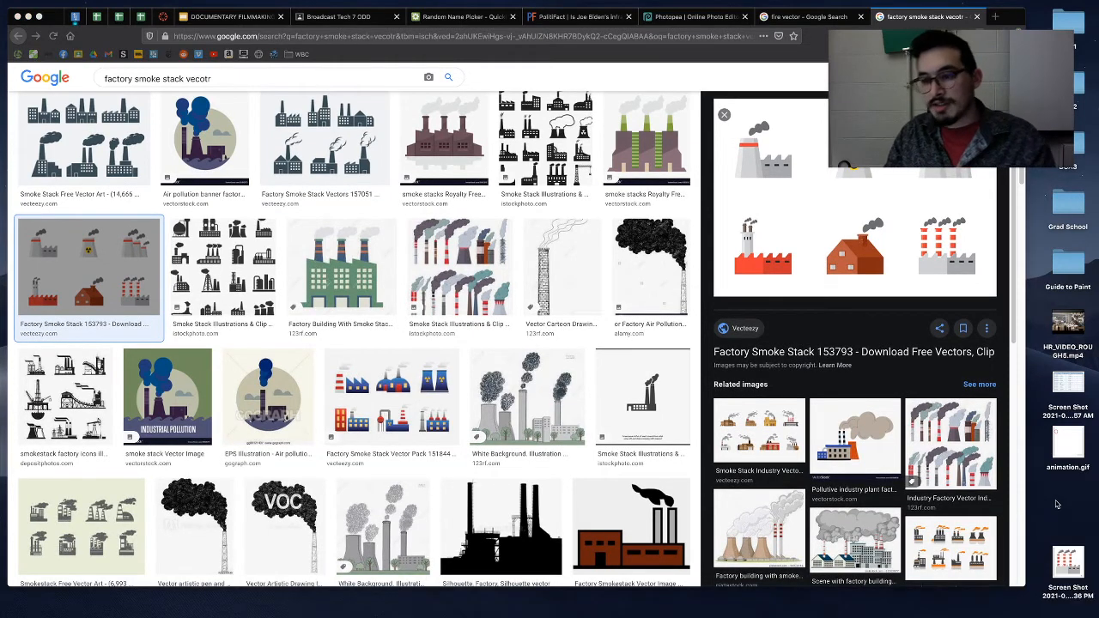
Step: Delete animation.gif and the older screenshot from the desktop, and move the new factory screenshot into the freed spot
{"action": "left_click_drag", "start_coordinate": [1063, 591], "coordinate": [1053, 568]}
{"action": "left_click", "coordinate": [1058, 439]}
{"action": "key", "text": "super+BackSpace"}
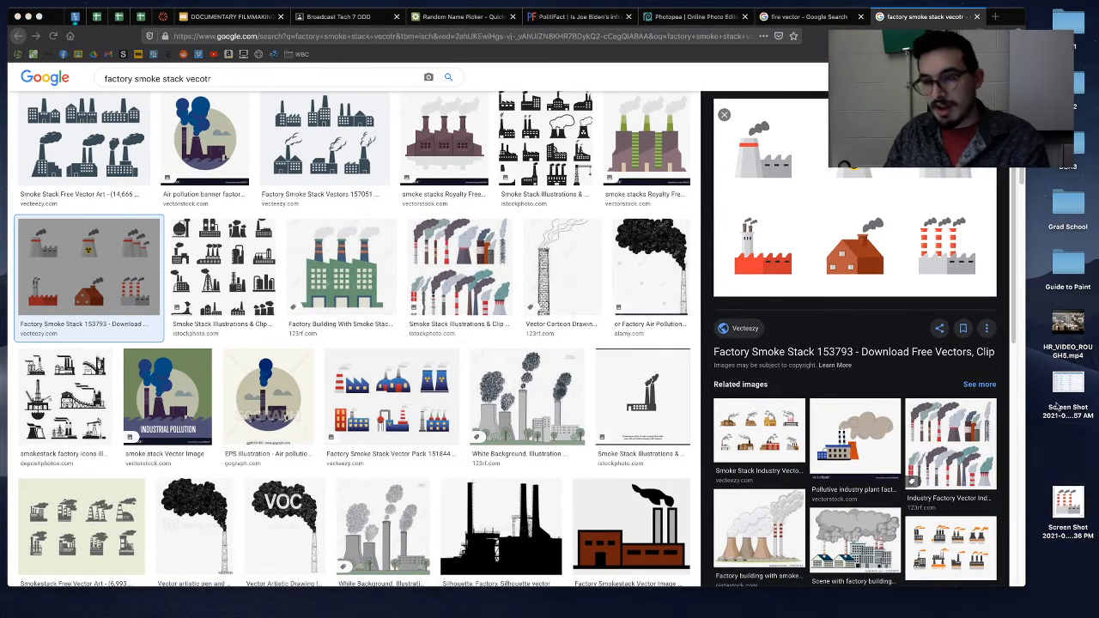
{"action": "left_click", "coordinate": [1067, 505]}
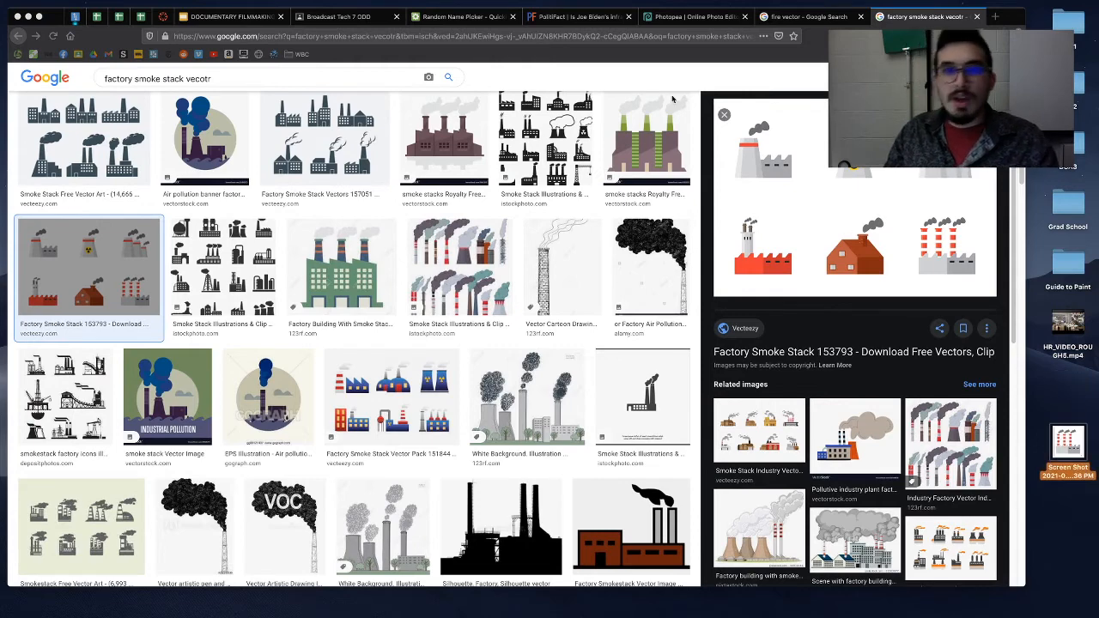
Step: Switch to Photopea and close the Screen Shot 2021-04-08 document, discarding its unsaved work
{"action": "left_click", "coordinate": [691, 17]}
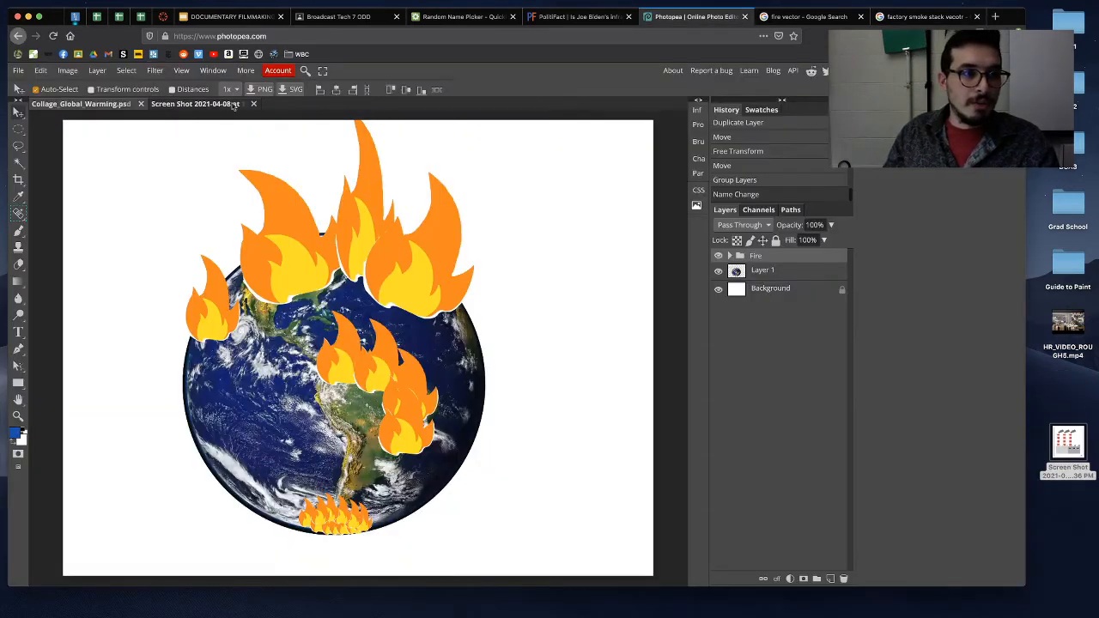
{"action": "left_click", "coordinate": [254, 104]}
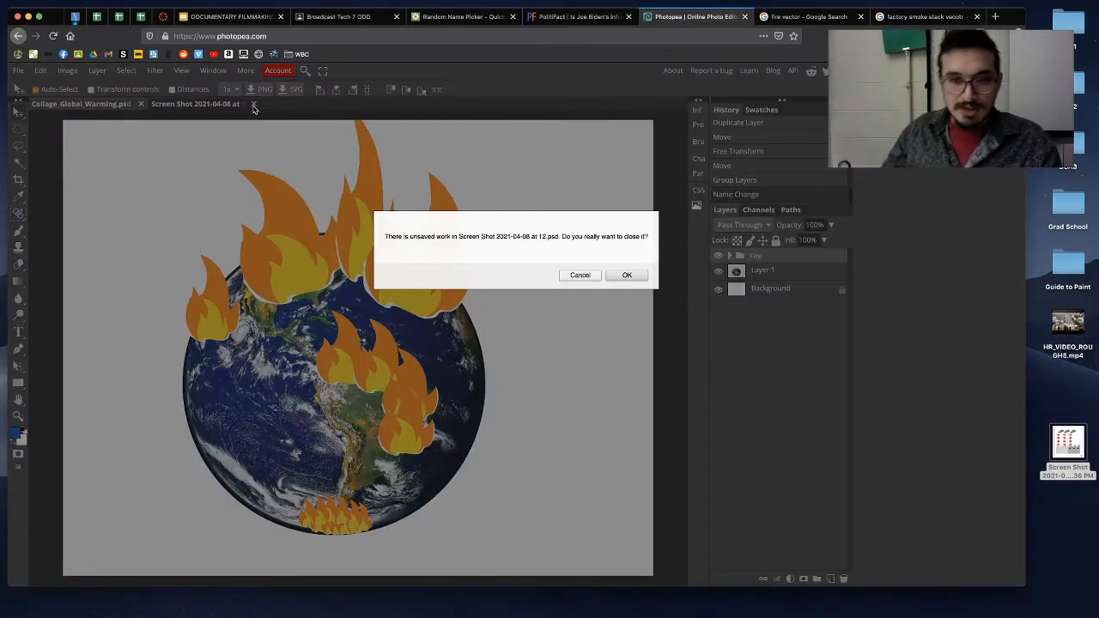
{"action": "left_click", "coordinate": [582, 275]}
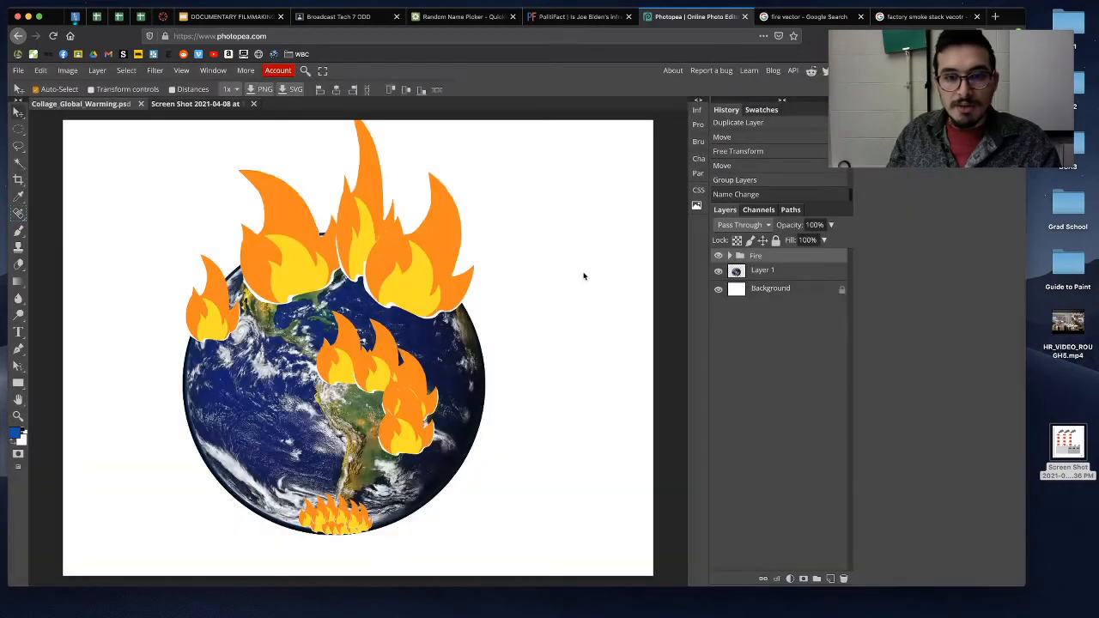
{"action": "left_click", "coordinate": [252, 104]}
{"action": "left_click", "coordinate": [626, 275]}
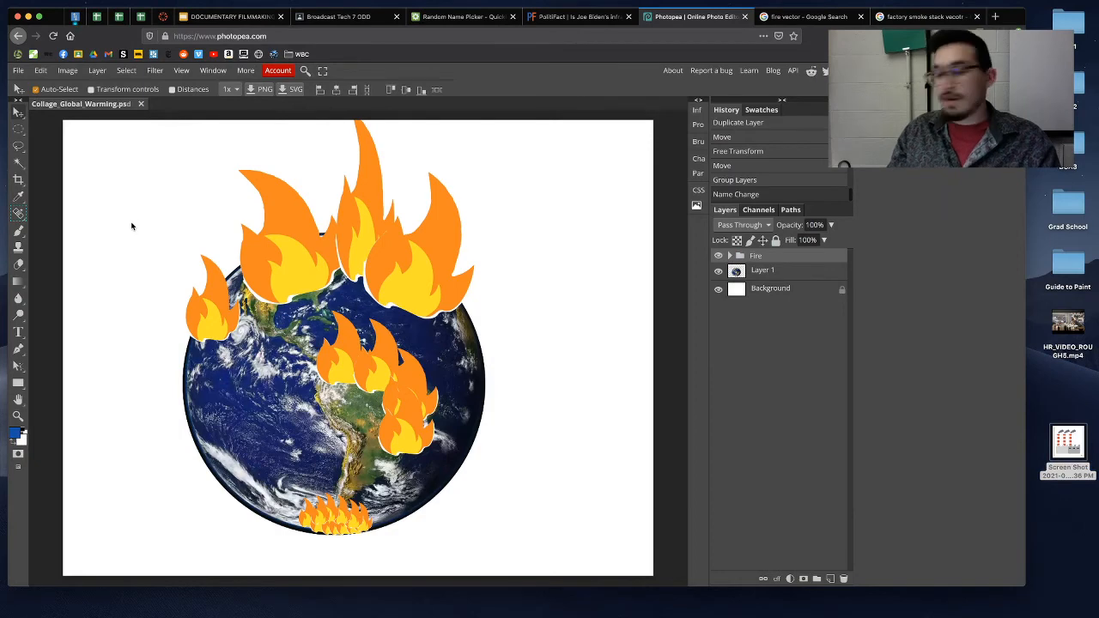
Step: Place the desktop's factory screenshot into the collage as a small image in the lower-left corner of the canvas
{"action": "left_click", "coordinate": [17, 70]}
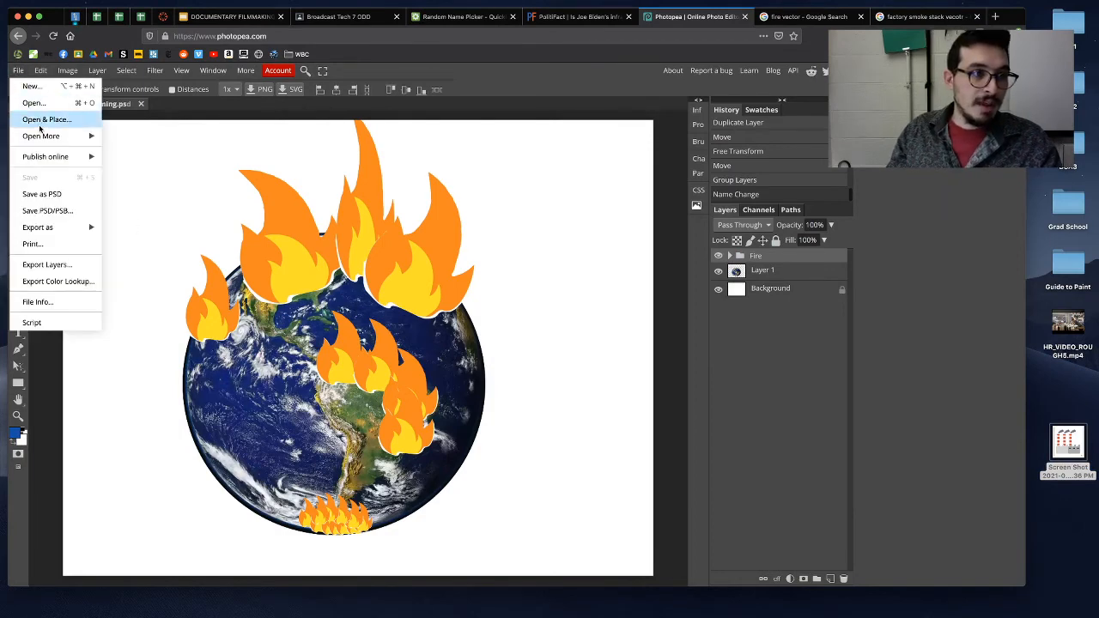
{"action": "left_click", "coordinate": [38, 120]}
{"action": "left_click", "coordinate": [479, 182]}
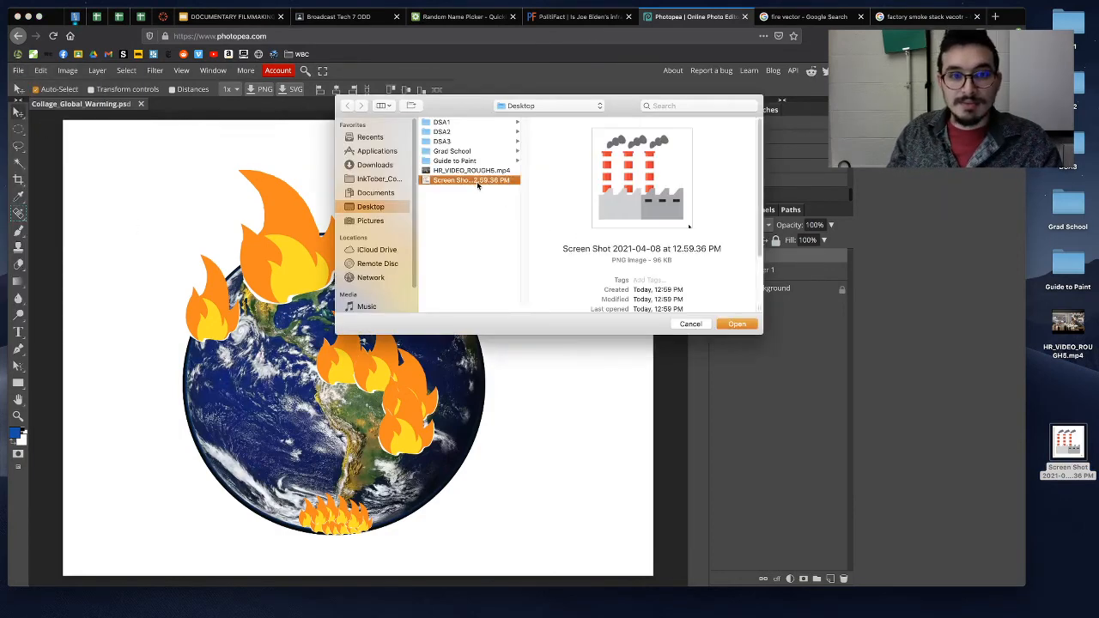
{"action": "left_click", "coordinate": [736, 323]}
{"action": "left_click_drag", "start_coordinate": [121, 178], "coordinate": [576, 478]}
{"action": "left_click_drag", "start_coordinate": [359, 408], "coordinate": [160, 534]}
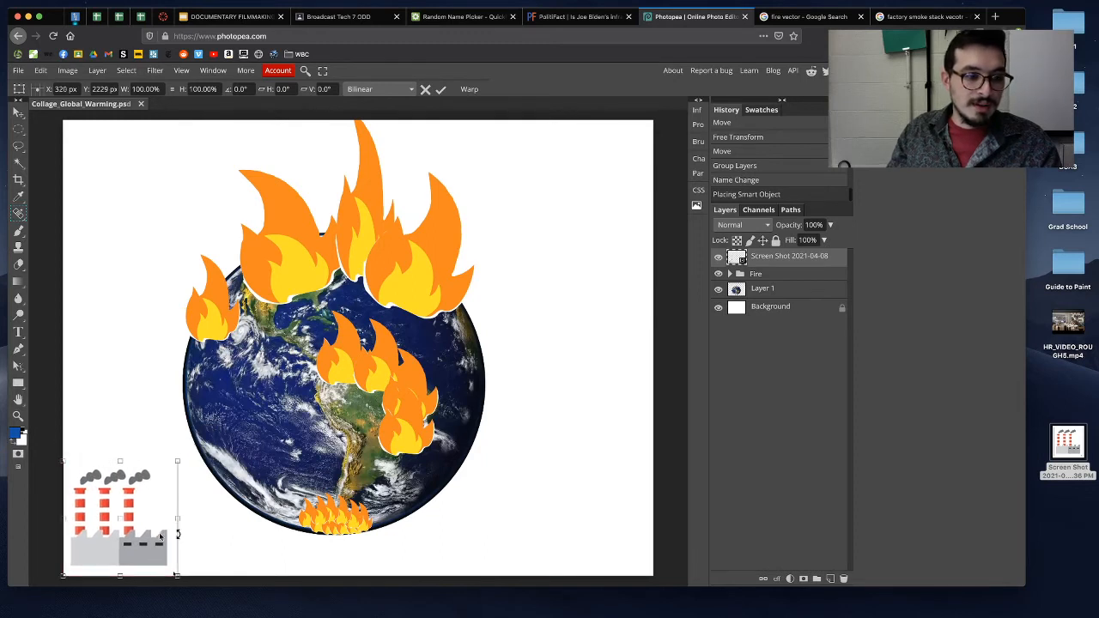
{"action": "key", "text": "Return"}
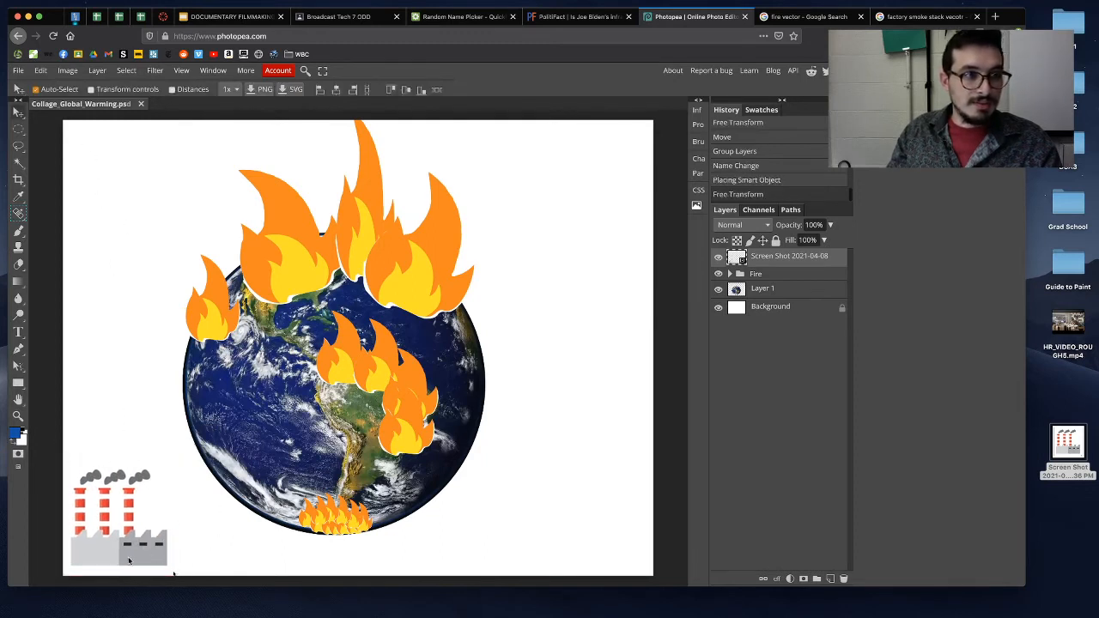
Step: Duplicate the factory image seven times and spread the copies around the globe along the canvas edges
{"action": "left_click_drag", "start_coordinate": [131, 529], "coordinate": [502, 534]}
{"action": "left_click_drag", "start_coordinate": [502, 535], "coordinate": [584, 210]}
{"action": "left_click_drag", "start_coordinate": [583, 210], "coordinate": [589, 387]}
{"action": "left_click_drag", "start_coordinate": [592, 386], "coordinate": [474, 213]}
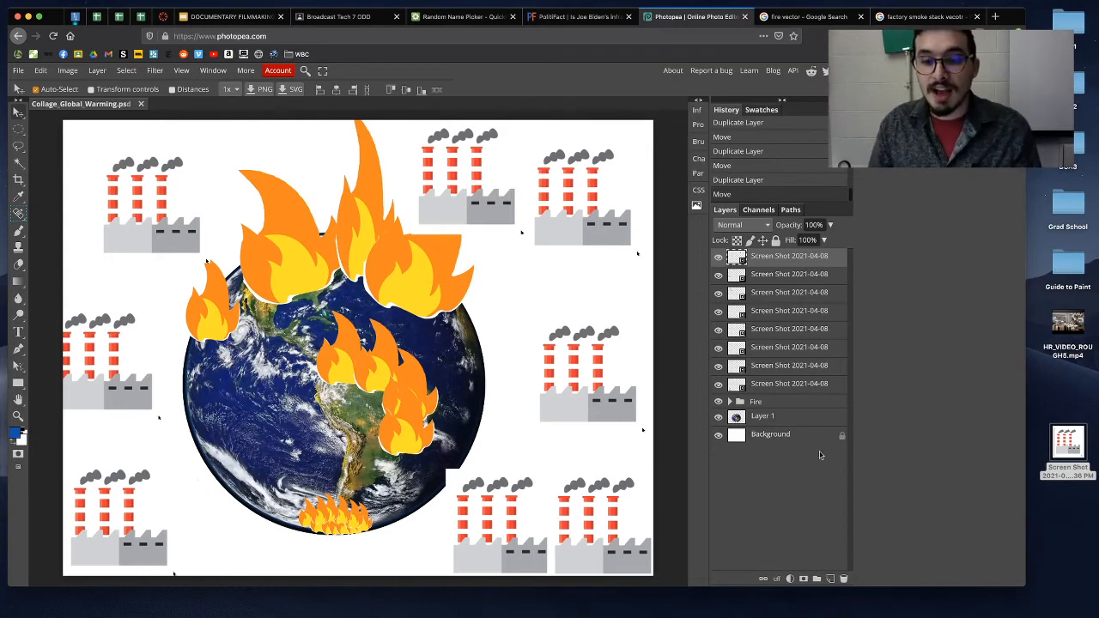
Step: Move the Fire folder and the globe layer above all factory layers, and tuck the factory at the globe's lower right partly behind it
{"action": "left_click_drag", "start_coordinate": [767, 406], "coordinate": [756, 255]}
{"action": "left_click_drag", "start_coordinate": [793, 421], "coordinate": [760, 287]}
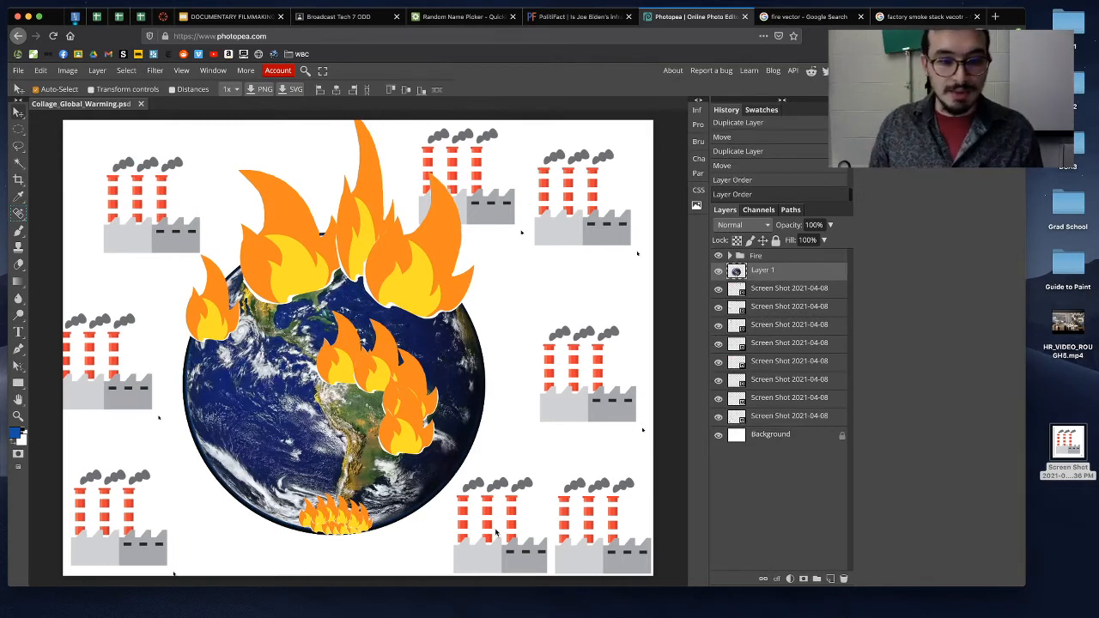
{"action": "left_click_drag", "start_coordinate": [495, 535], "coordinate": [474, 512]}
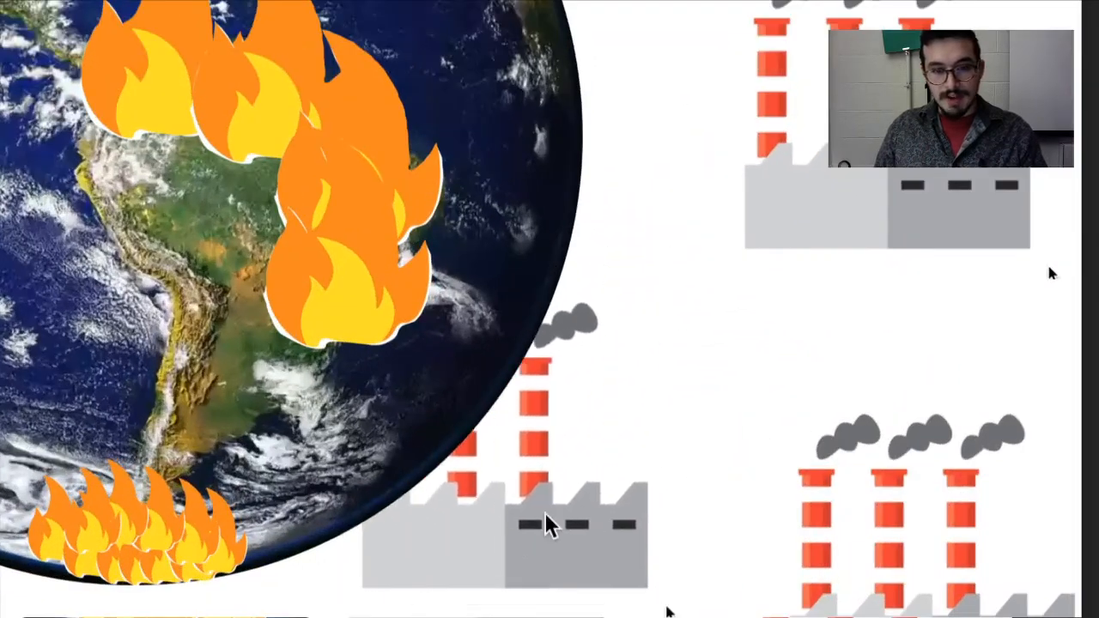
{"action": "left_click_drag", "start_coordinate": [545, 512], "coordinate": [537, 471]}
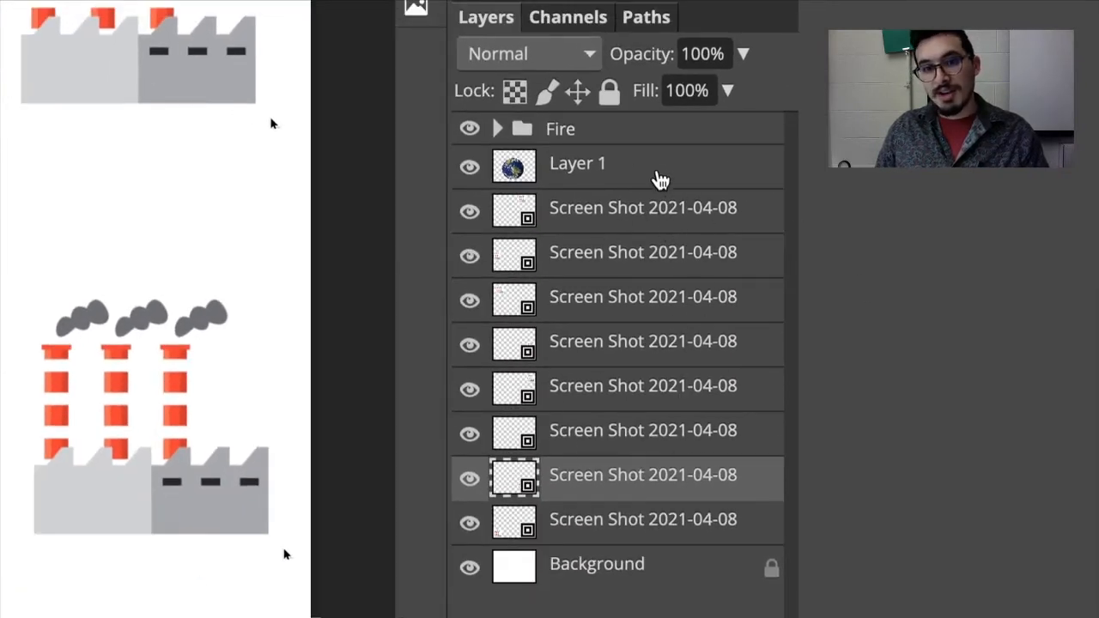
Step: Send the globe layer beneath the factory layers, move the factory at the globe's lower right slightly down, and return the globe above the factories
{"action": "left_click", "coordinate": [660, 178]}
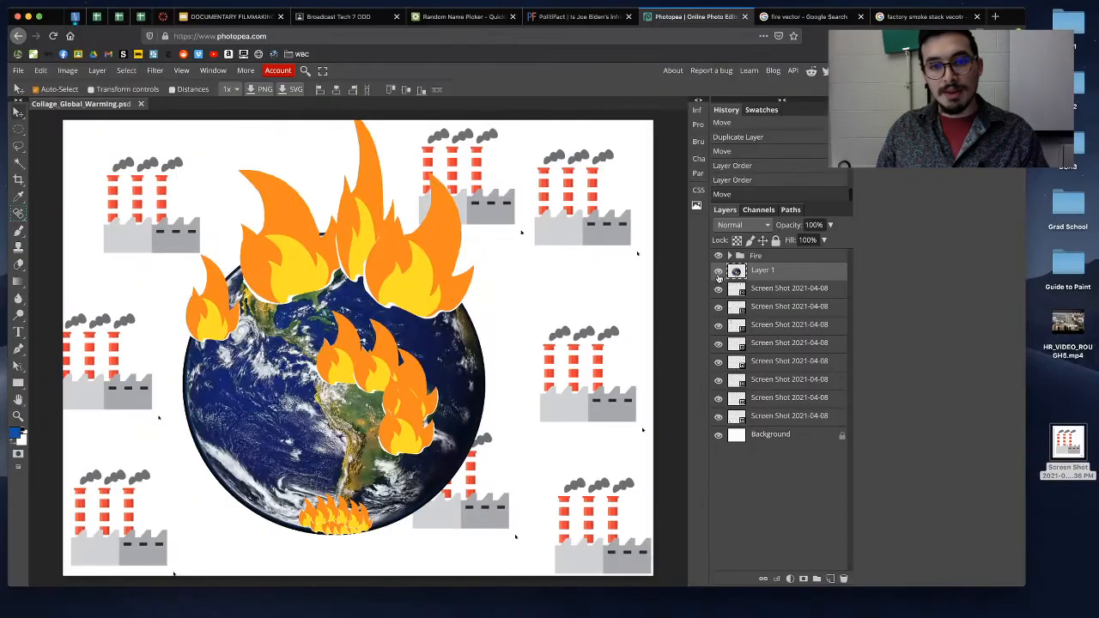
{"action": "left_click_drag", "start_coordinate": [805, 273], "coordinate": [805, 421]}
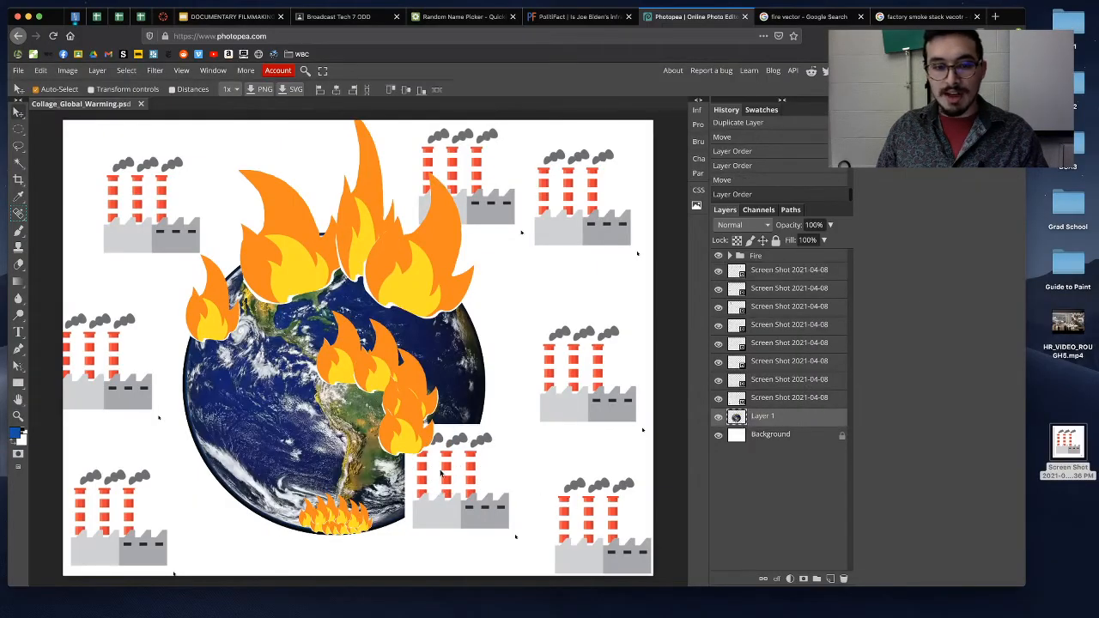
{"action": "left_click_drag", "start_coordinate": [442, 473], "coordinate": [465, 485]}
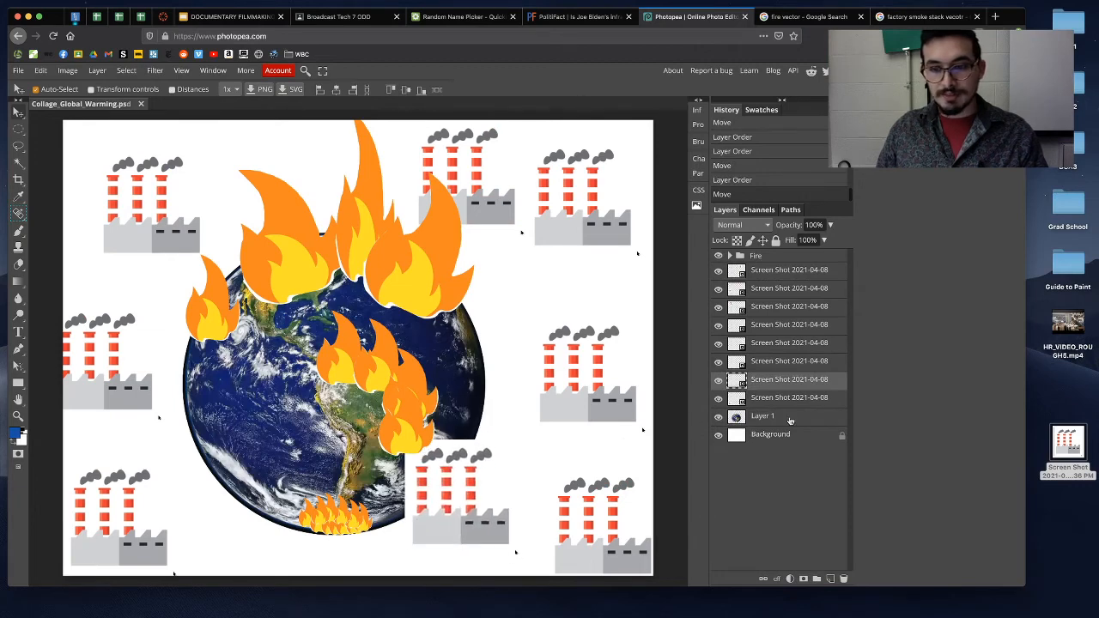
{"action": "left_click_drag", "start_coordinate": [791, 419], "coordinate": [771, 268]}
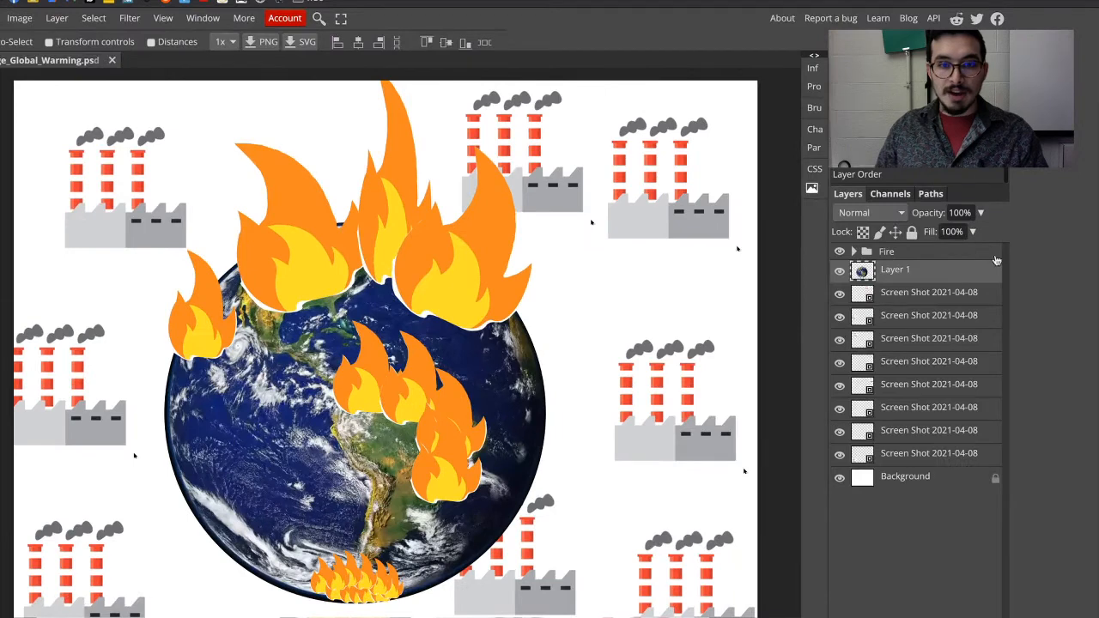
{"action": "left_click_drag", "start_coordinate": [808, 271], "coordinate": [808, 254]}
{"action": "left_click_drag", "start_coordinate": [952, 250], "coordinate": [945, 286]}
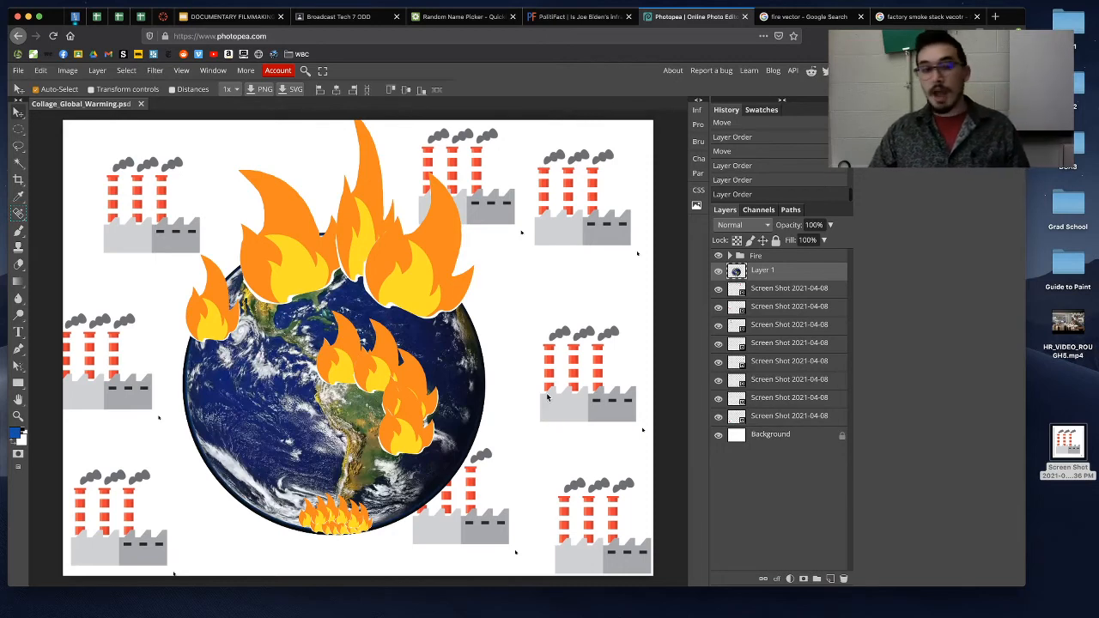
{"action": "left_click", "coordinate": [56, 280]}
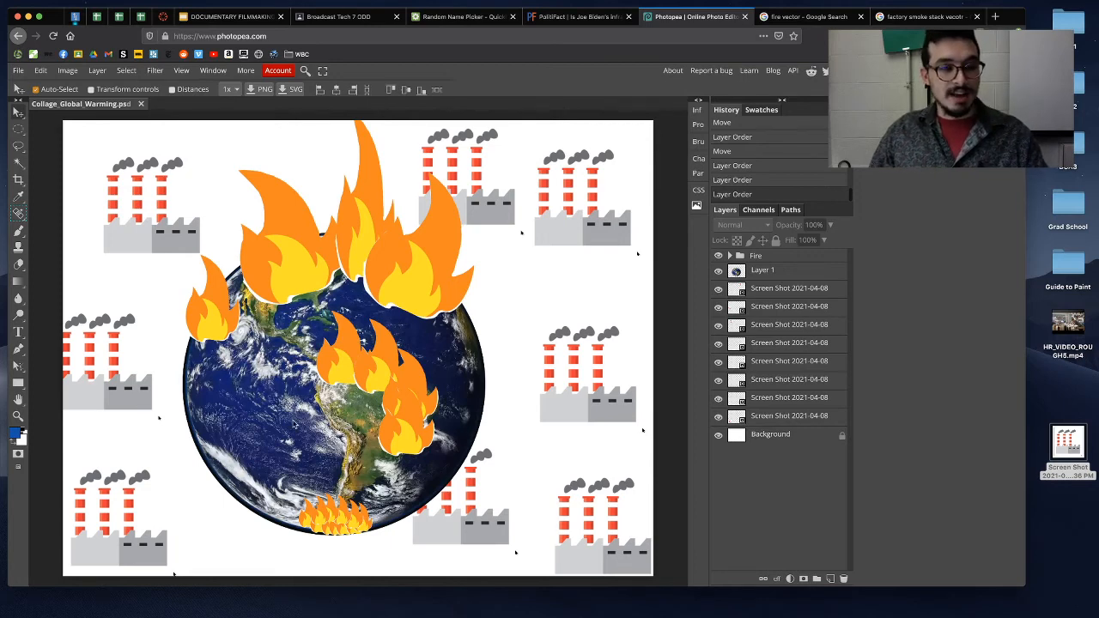
Step: Move the small flame at the globe's upper-left edge slightly up and inward, and collapse the Fire folder
{"action": "left_click_drag", "start_coordinate": [218, 315], "coordinate": [224, 306]}
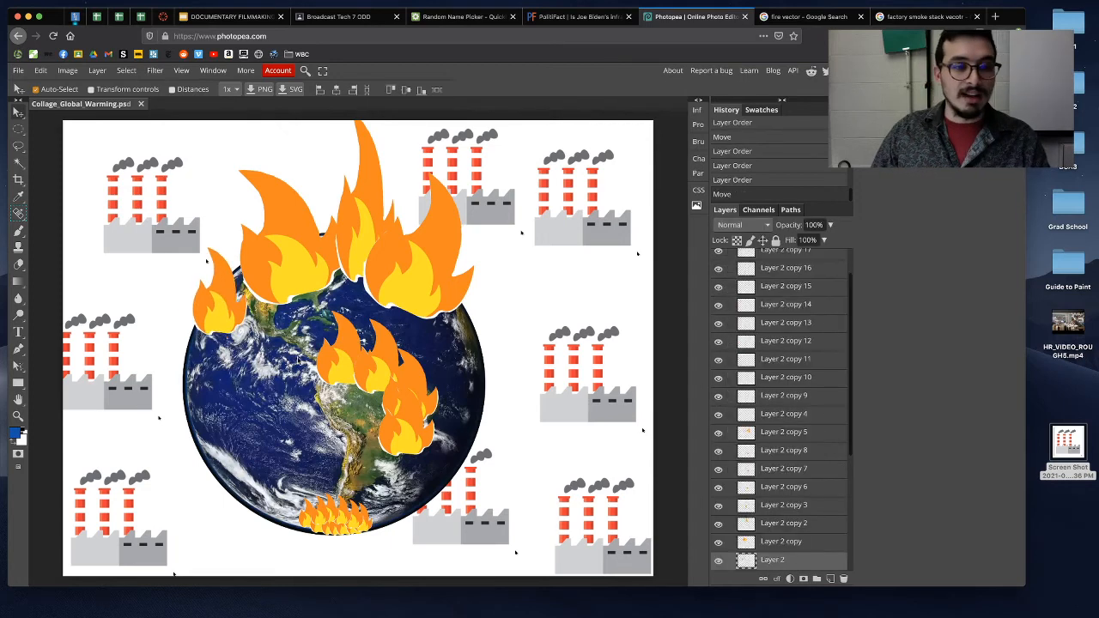
{"action": "scroll", "coordinate": [802, 452], "scroll_direction": "up", "scroll_amount": 5}
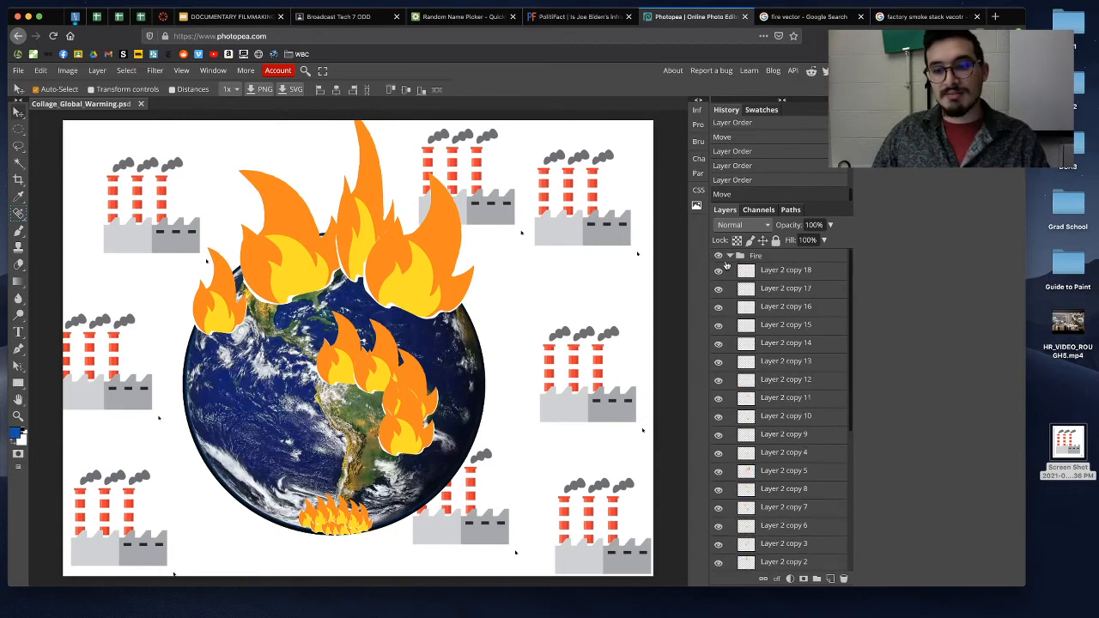
{"action": "left_click", "coordinate": [729, 256]}
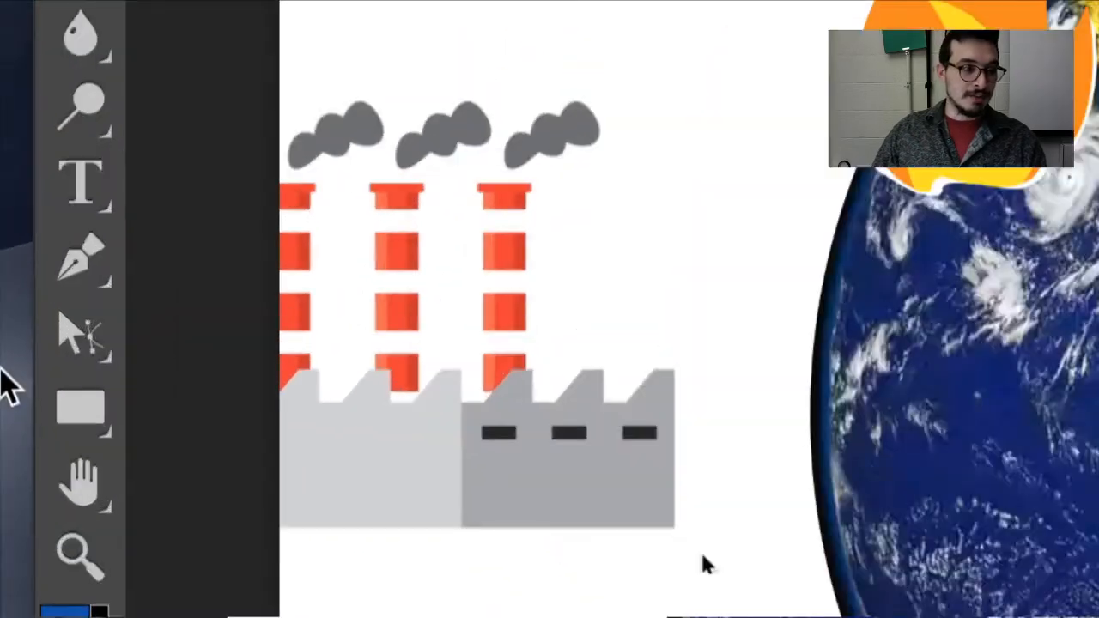
Step: Add the text "GLOBAL WARM" in the white area to the left of the globe, above the middle-left factory
{"action": "left_click", "coordinate": [75, 190]}
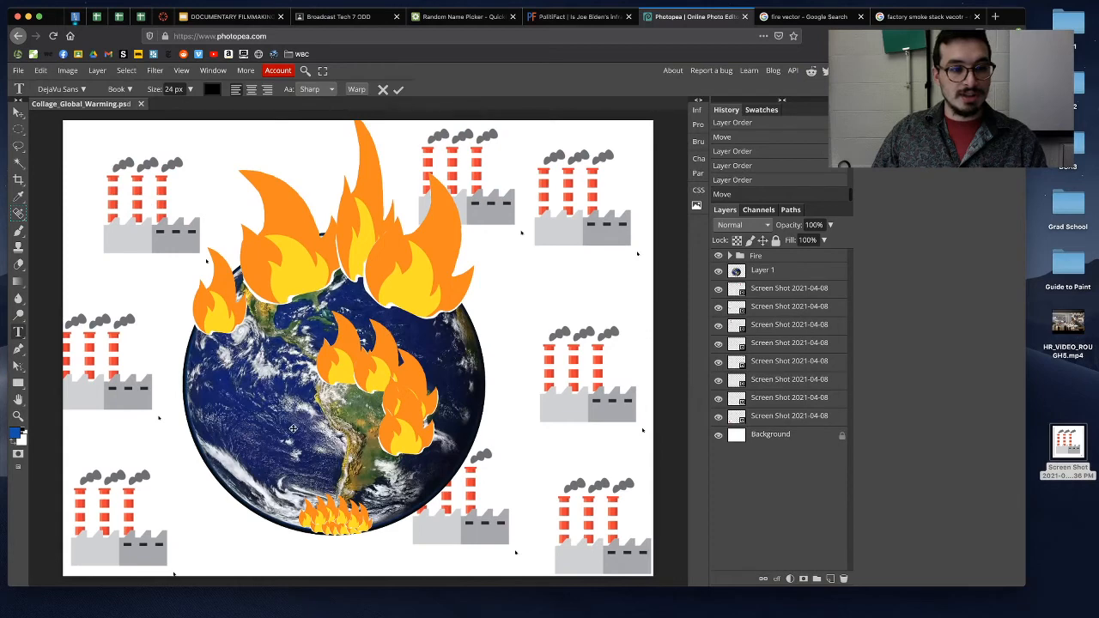
{"action": "left_click", "coordinate": [128, 304]}
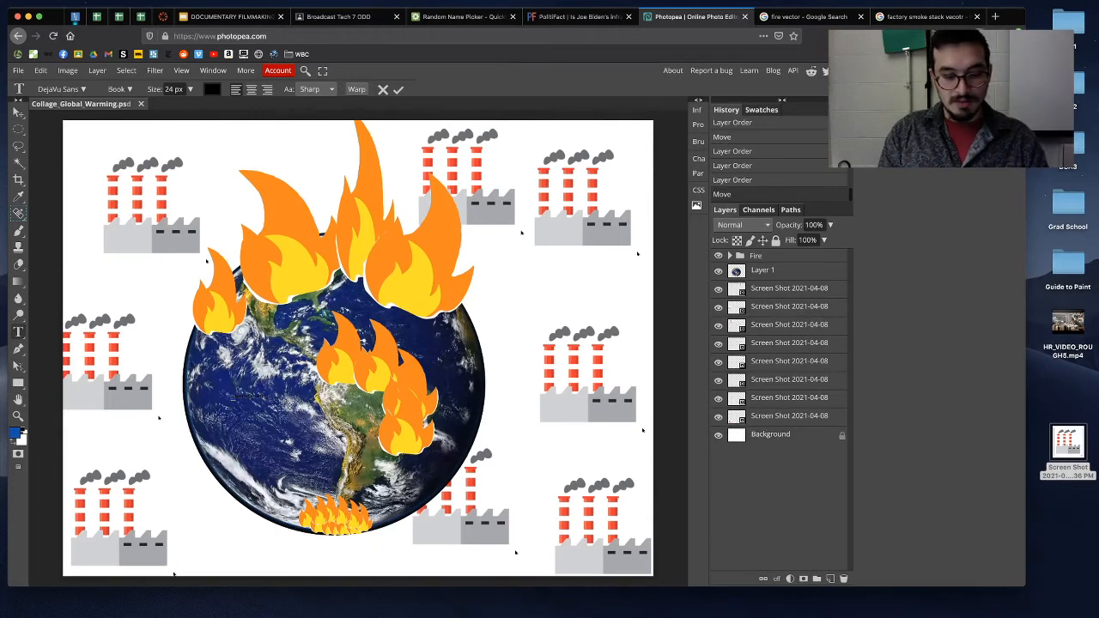
{"action": "key", "text": "Escape"}
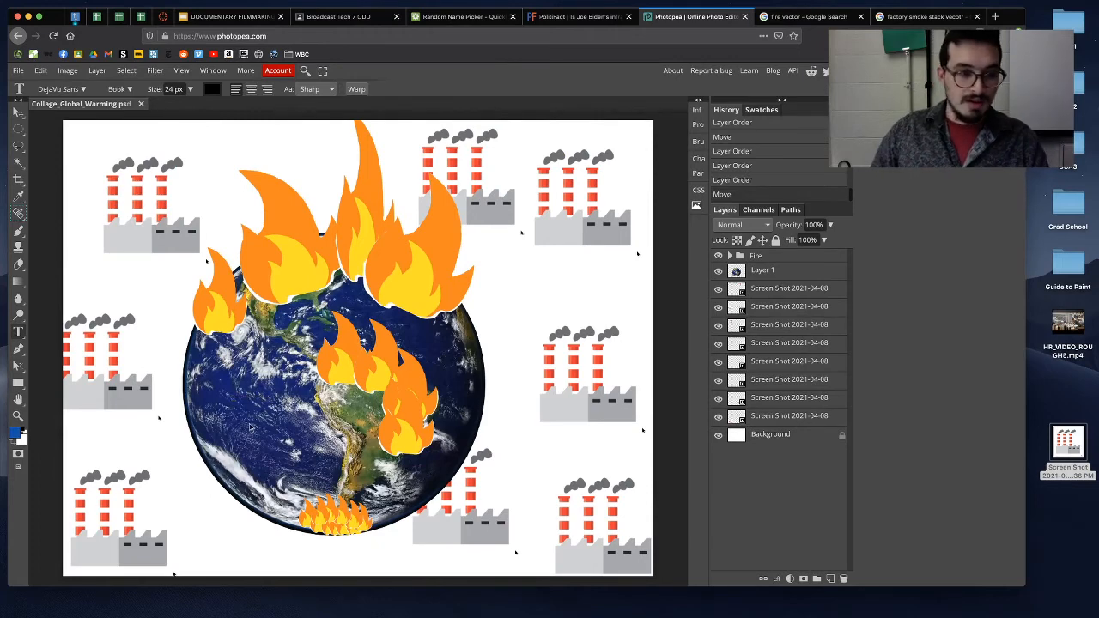
{"action": "left_click", "coordinate": [98, 286]}
{"action": "type", "text": "GL"}
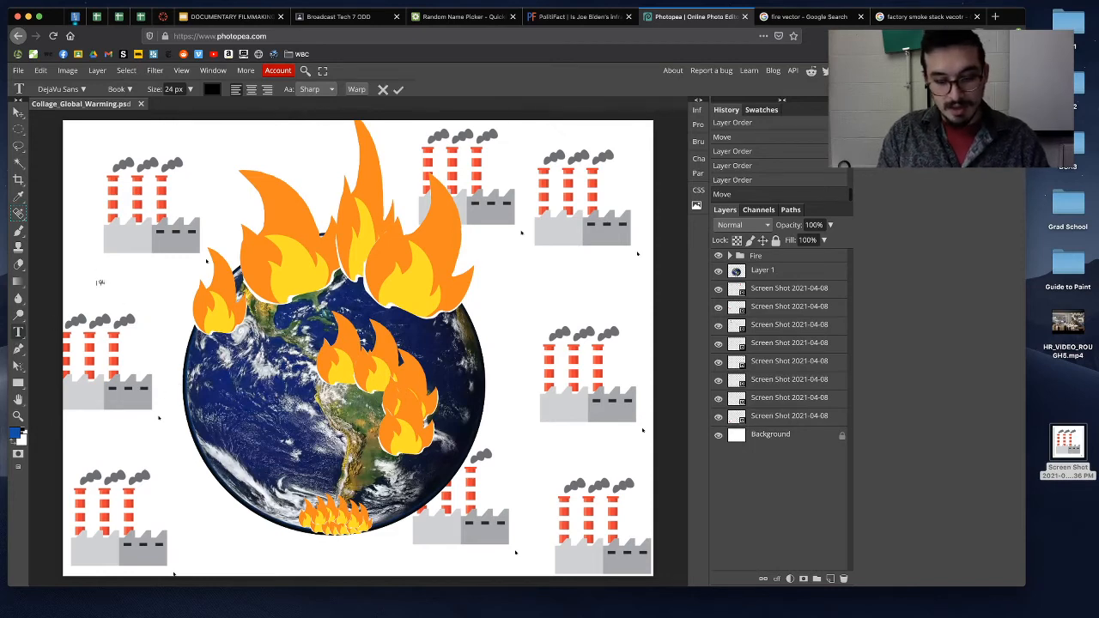
{"action": "type", "text": "OBAL WARM"}
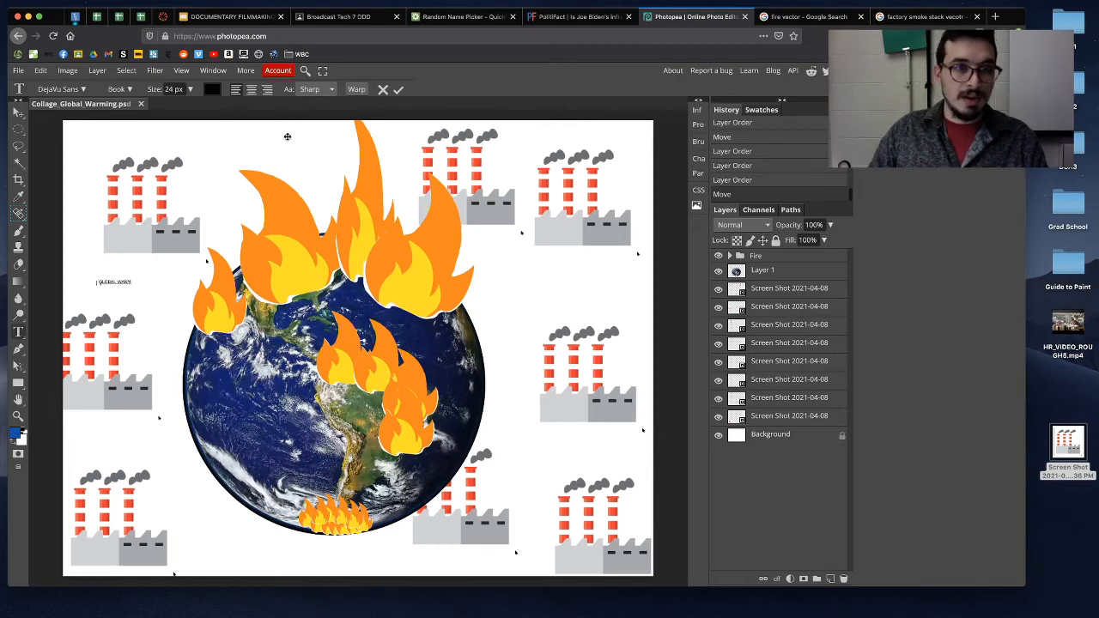
{"action": "left_click", "coordinate": [400, 90]}
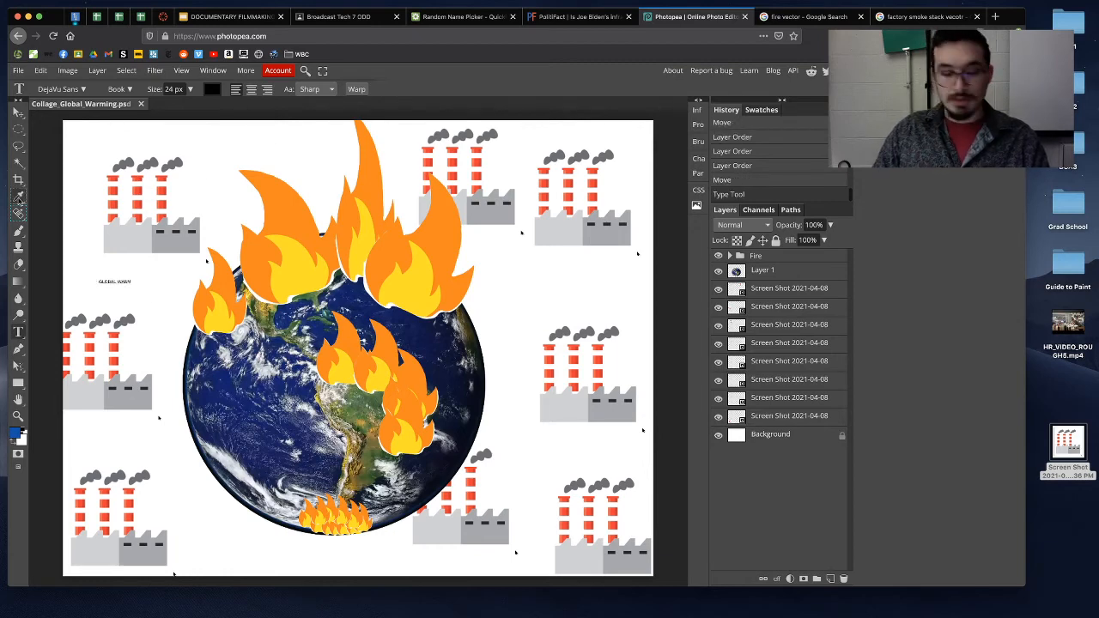
Step: Enlarge the GLOBAL WARM text to about 394 px and position it across the middle of the globe
{"action": "left_click", "coordinate": [14, 119]}
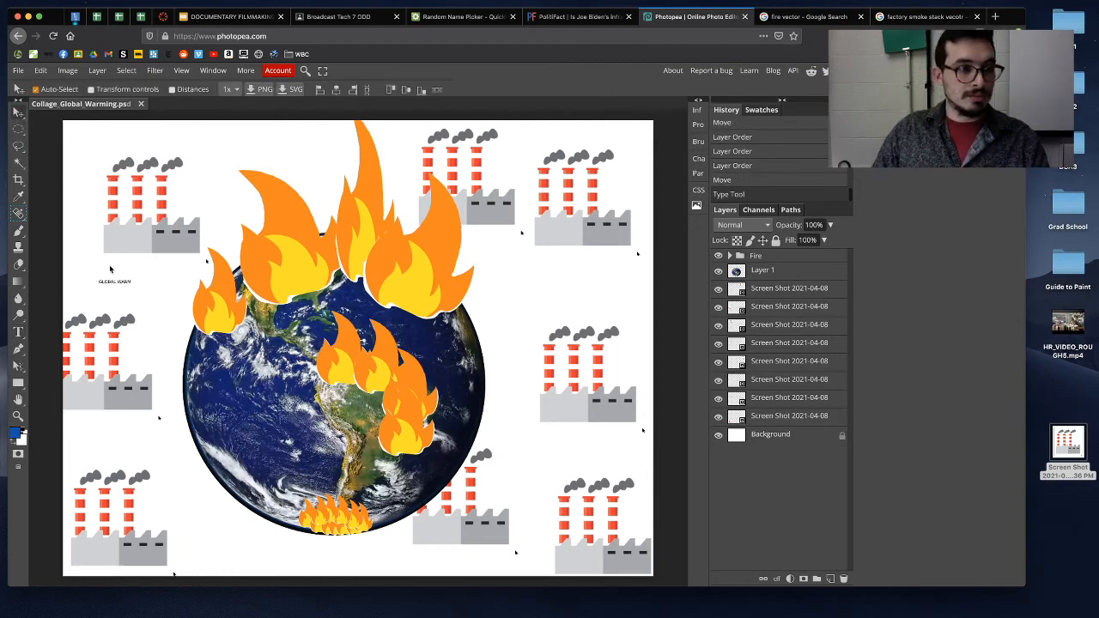
{"action": "left_click_drag", "start_coordinate": [115, 285], "coordinate": [627, 486]}
{"action": "key", "text": "ctrl+t"}
{"action": "mouse_move", "coordinate": [517, 323]}
{"action": "left_mouse_down"}
{"action": "mouse_move", "coordinate": [512, 346]}
{"action": "mouse_move", "coordinate": [502, 329]}
{"action": "left_mouse_up"}
{"action": "left_click", "coordinate": [441, 89]}
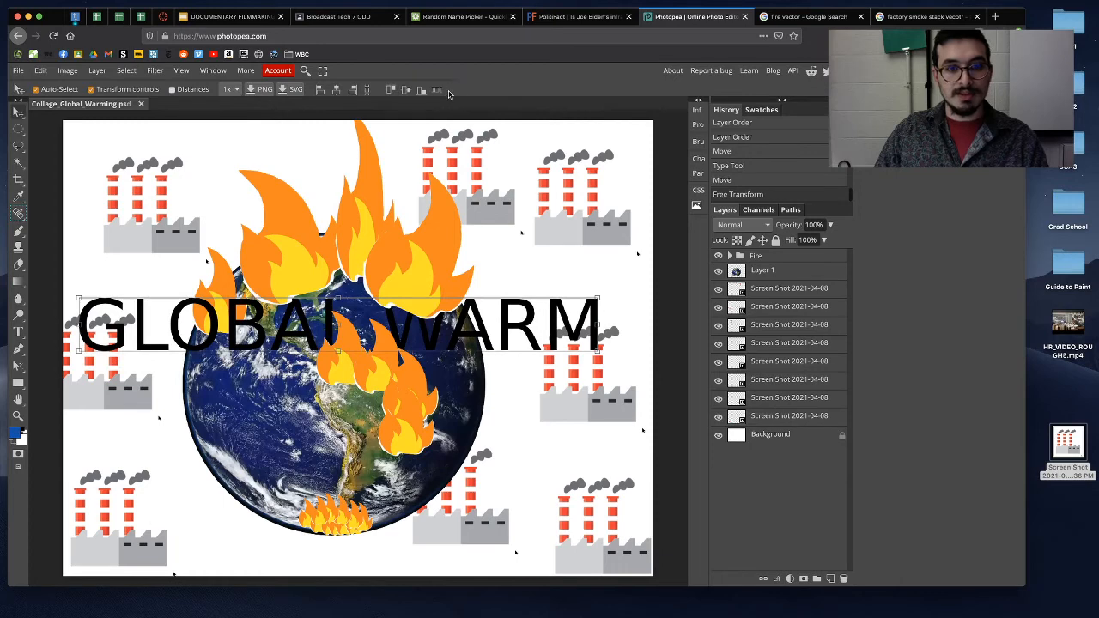
Step: Change the font of the GLOBAL WARM text to District
{"action": "double_click", "coordinate": [513, 320]}
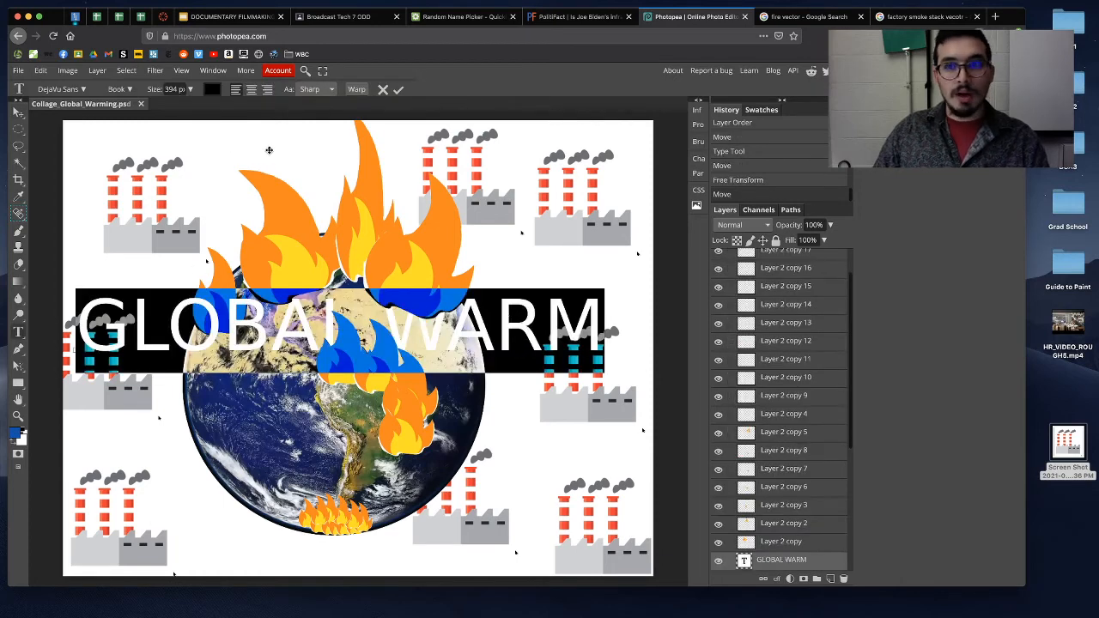
{"action": "left_click", "coordinate": [60, 89]}
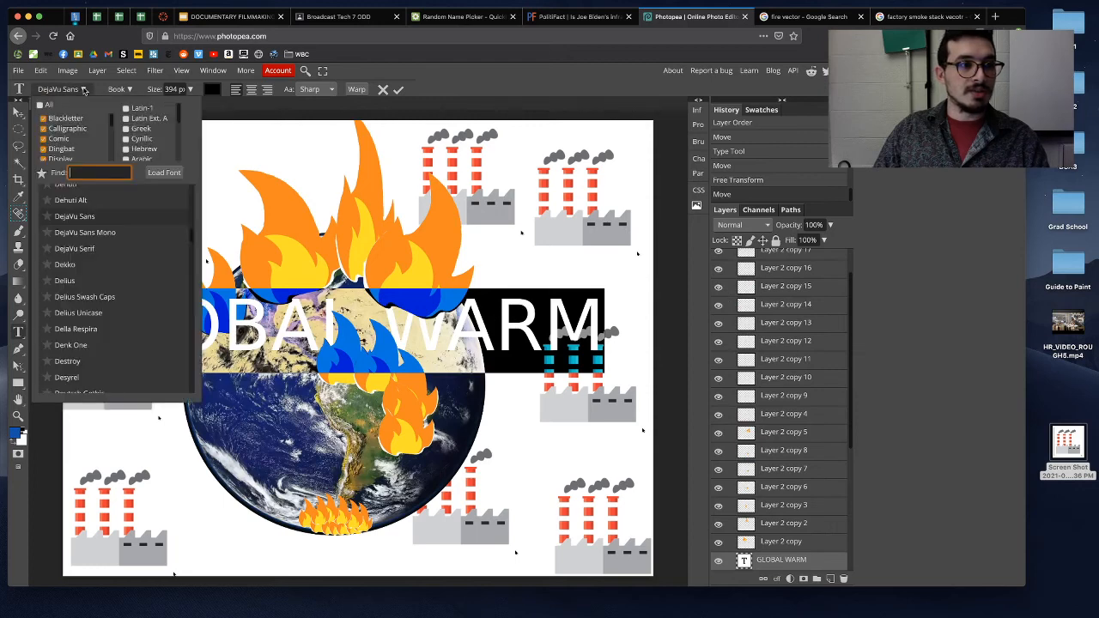
{"action": "scroll", "coordinate": [122, 225], "scroll_direction": "down", "scroll_amount": 5}
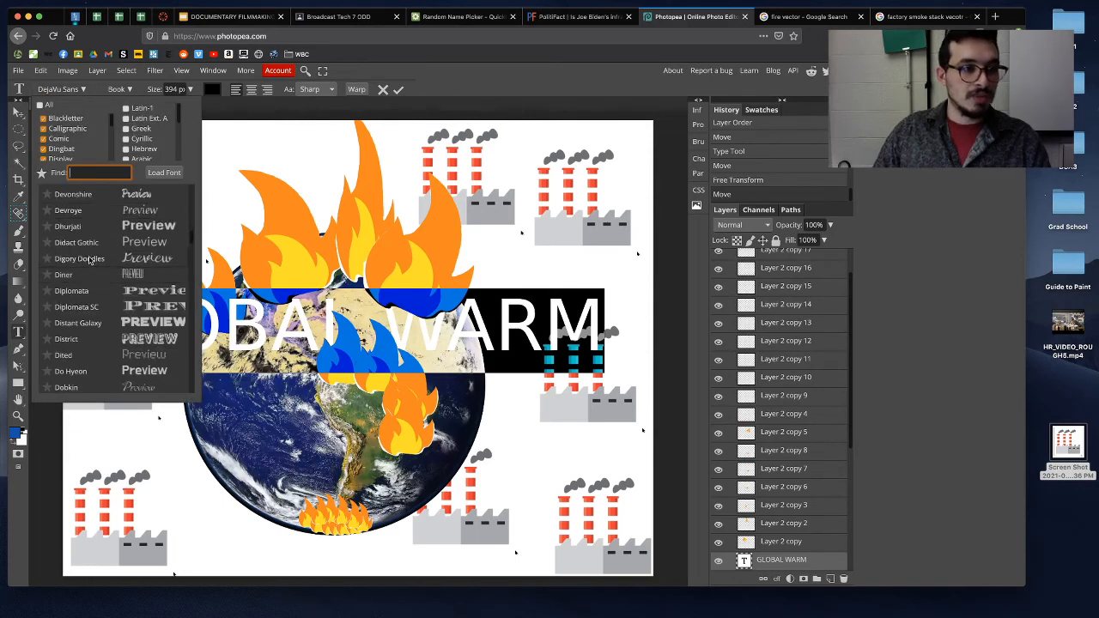
{"action": "scroll", "coordinate": [92, 309], "scroll_direction": "down", "scroll_amount": 3}
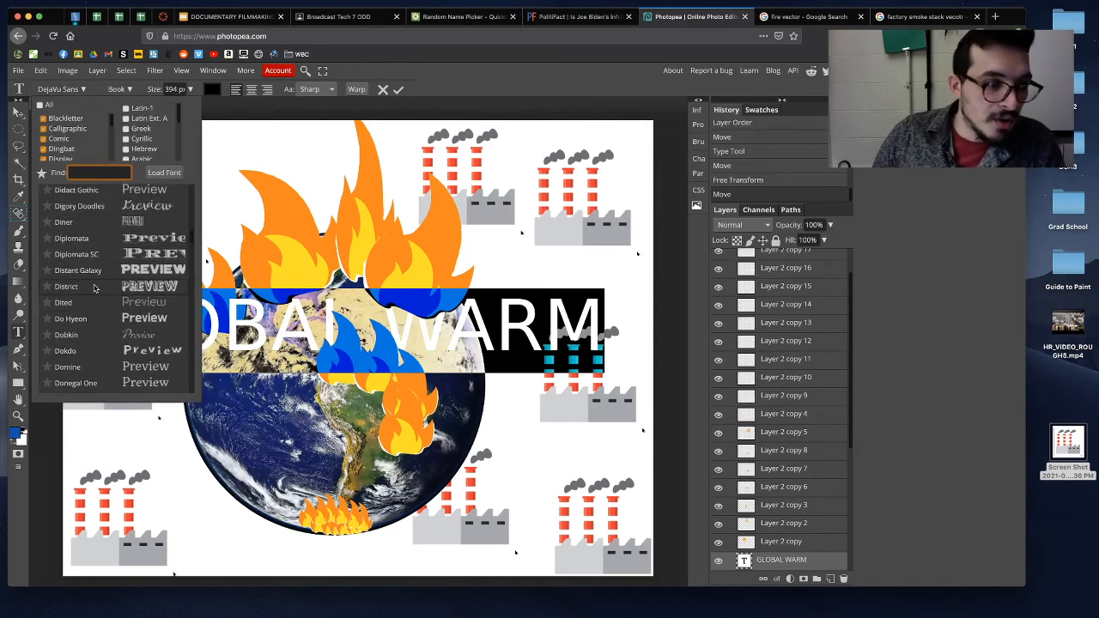
{"action": "left_click", "coordinate": [93, 286]}
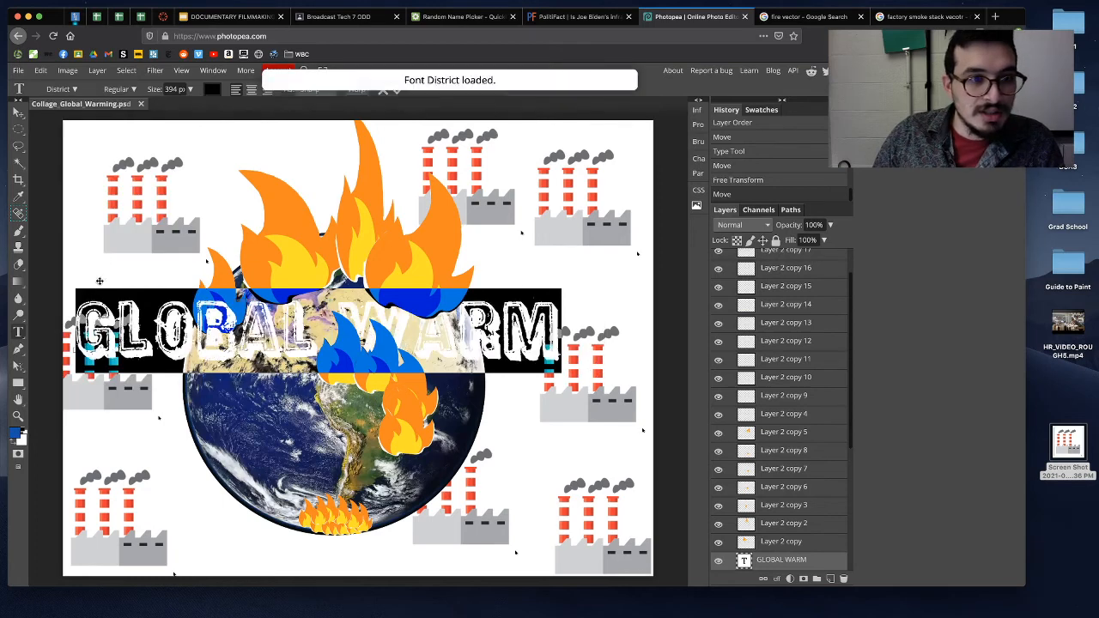
{"action": "left_click", "coordinate": [18, 113]}
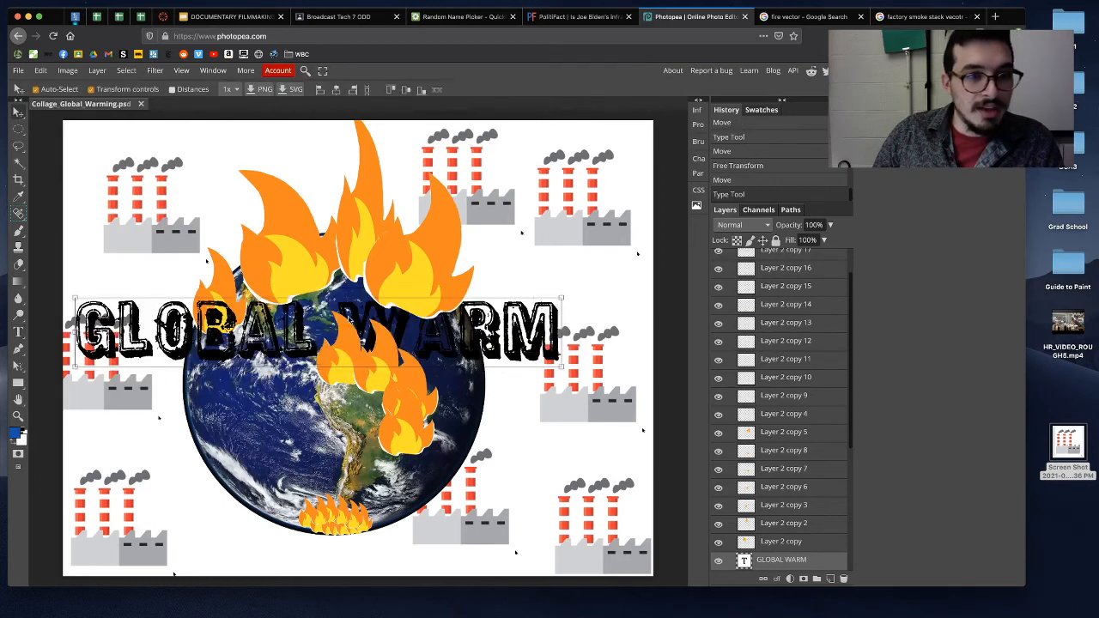
Step: Scale the GLOBAL WARM text to about 119% so it spans the canvas width, and center it over the globe
{"action": "left_click_drag", "start_coordinate": [562, 367], "coordinate": [659, 408]}
{"action": "left_click_drag", "start_coordinate": [516, 341], "coordinate": [503, 338]}
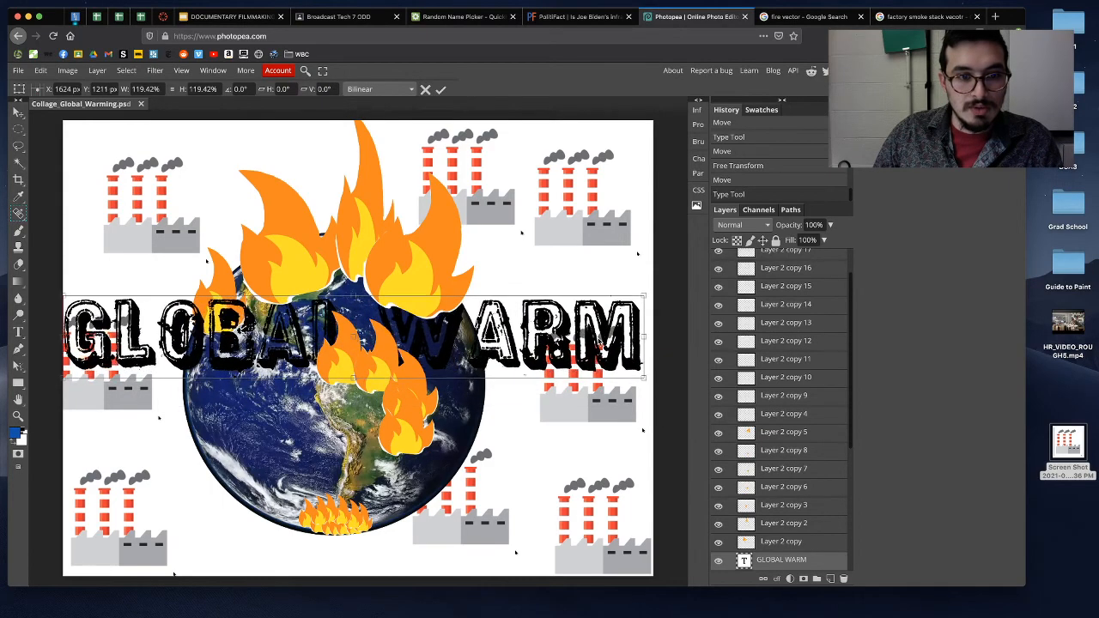
{"action": "left_click", "coordinate": [441, 90]}
{"action": "left_click", "coordinate": [518, 271]}
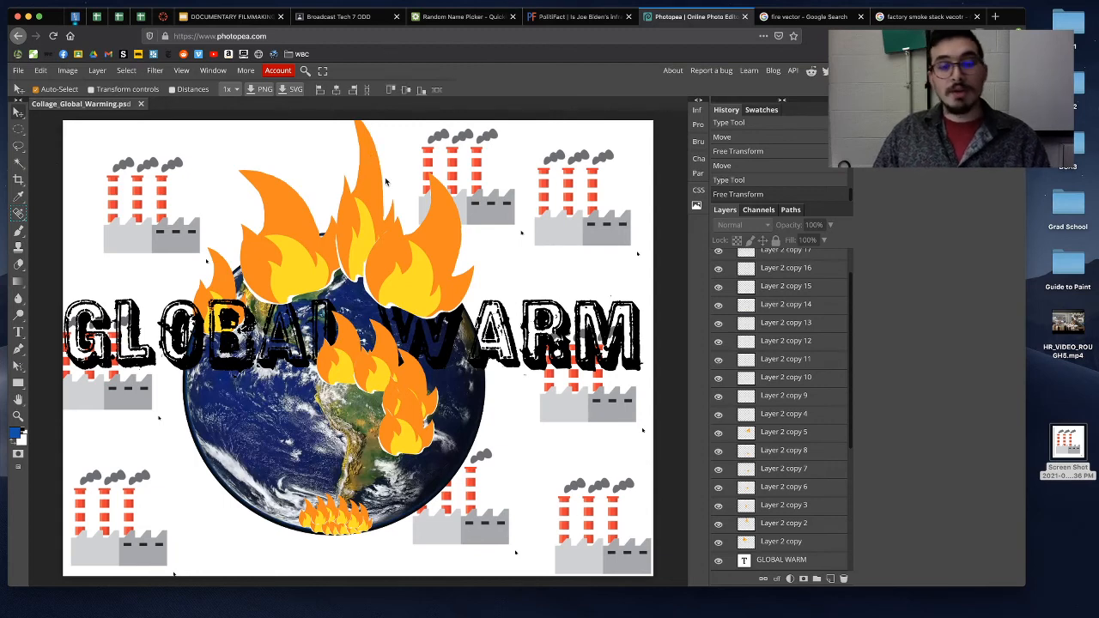
Step: Shift the large flame on the globe's upper left slightly outward, try placing a duplicate over the upper-left factory, and undo that placement
{"action": "mouse_move", "coordinate": [295, 264]}
{"action": "left_mouse_down"}
{"action": "mouse_move", "coordinate": [299, 245]}
{"action": "mouse_move", "coordinate": [289, 256]}
{"action": "left_mouse_up"}
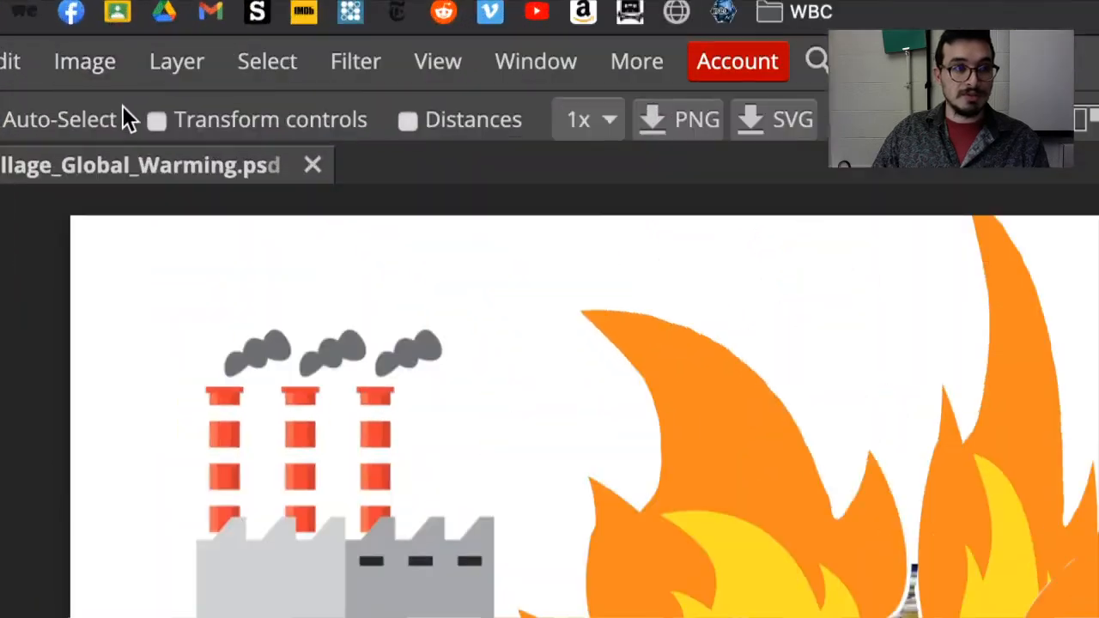
{"action": "left_click_drag", "start_coordinate": [680, 484], "coordinate": [427, 327]}
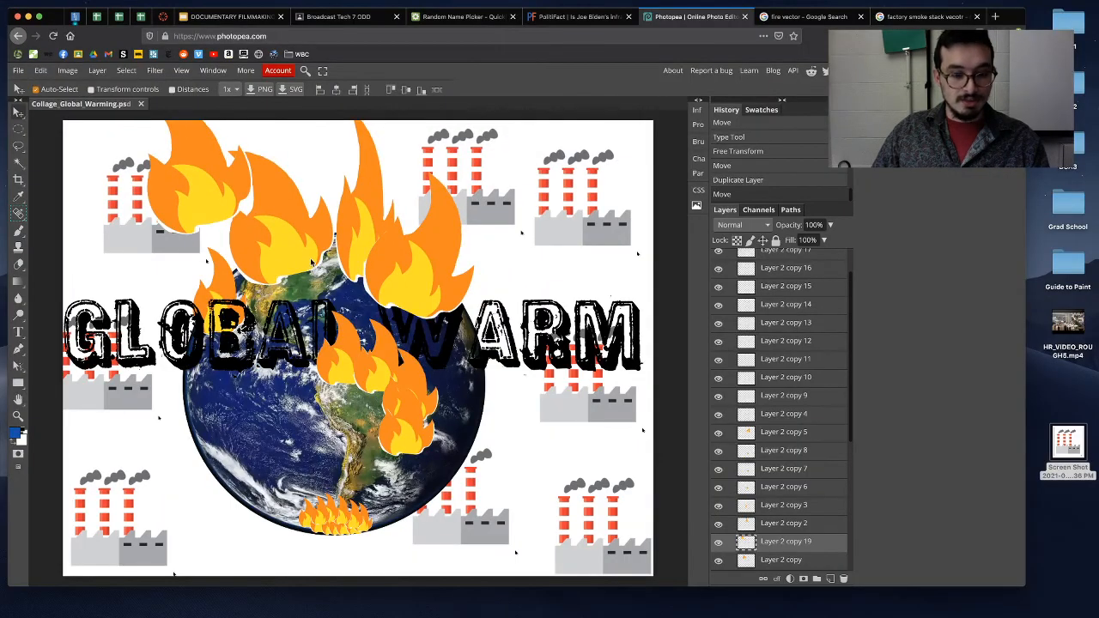
{"action": "key", "text": "super+z"}
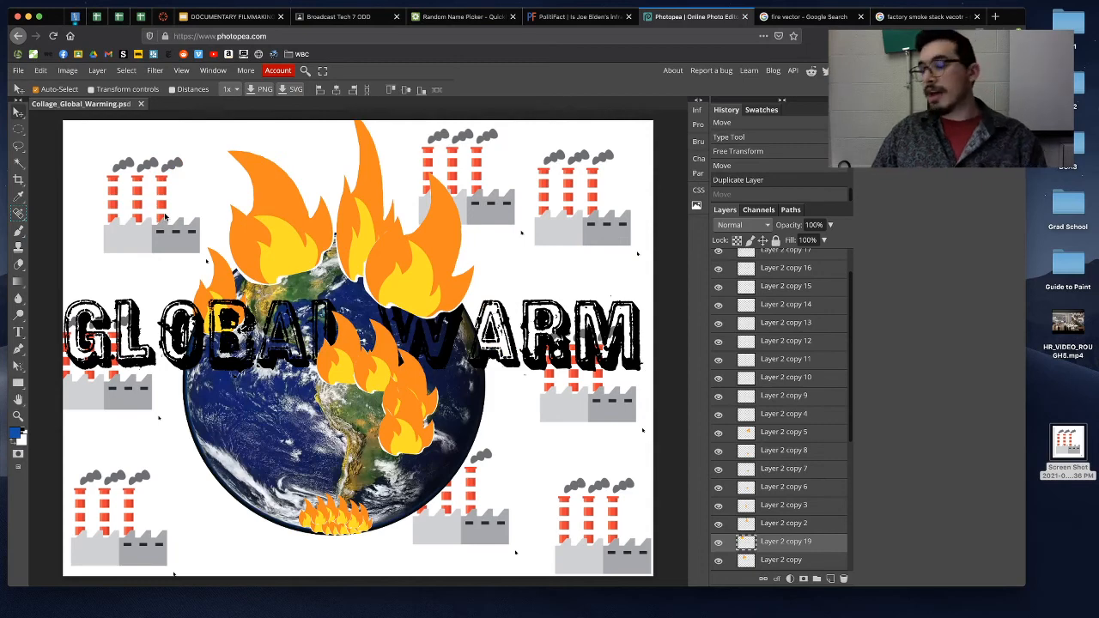
{"action": "left_click", "coordinate": [18, 71]}
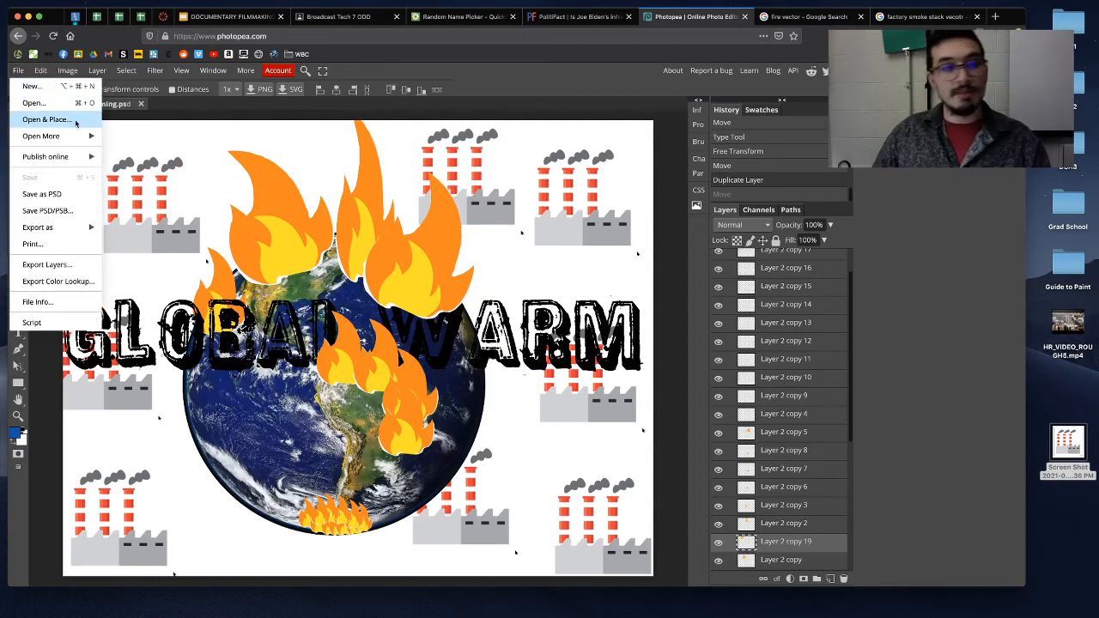
{"action": "left_click", "coordinate": [191, 134]}
Step: Collapse the Fire folder and group all layers above the Background into one folder
{"action": "scroll", "coordinate": [734, 285], "scroll_direction": "up", "scroll_amount": 5}
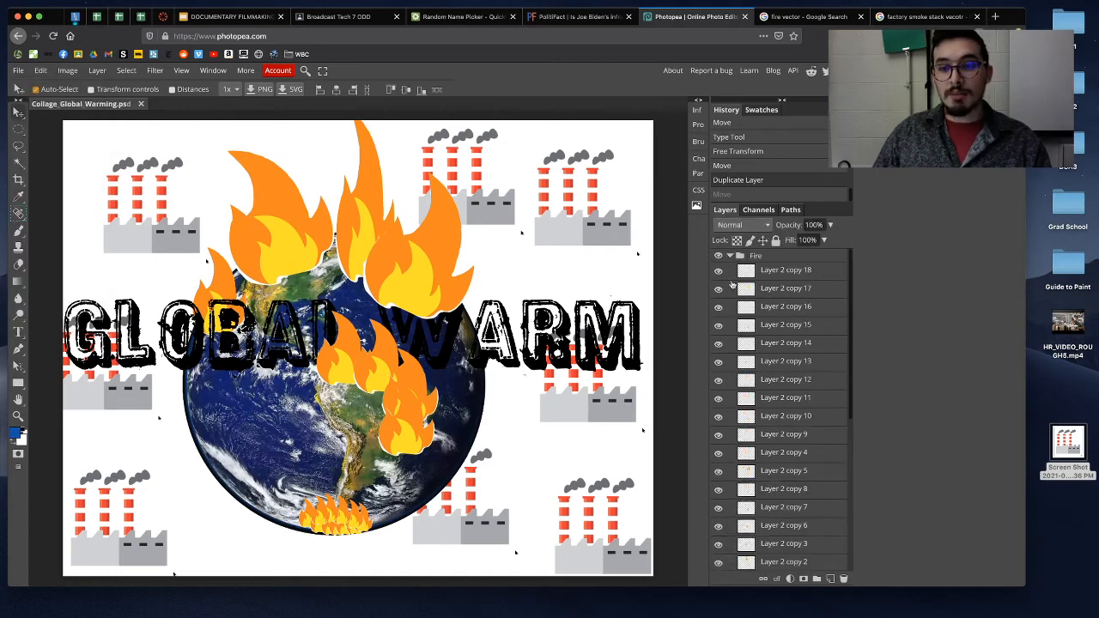
{"action": "left_click", "coordinate": [728, 257]}
{"action": "left_click", "coordinate": [779, 290]}
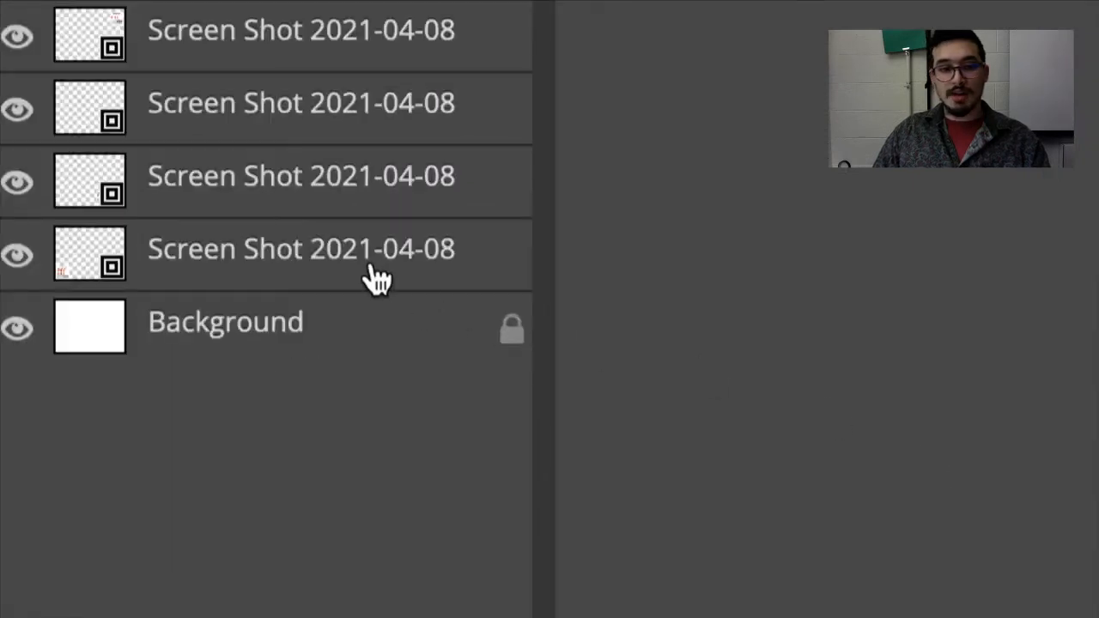
{"action": "left_click", "coordinate": [807, 419]}
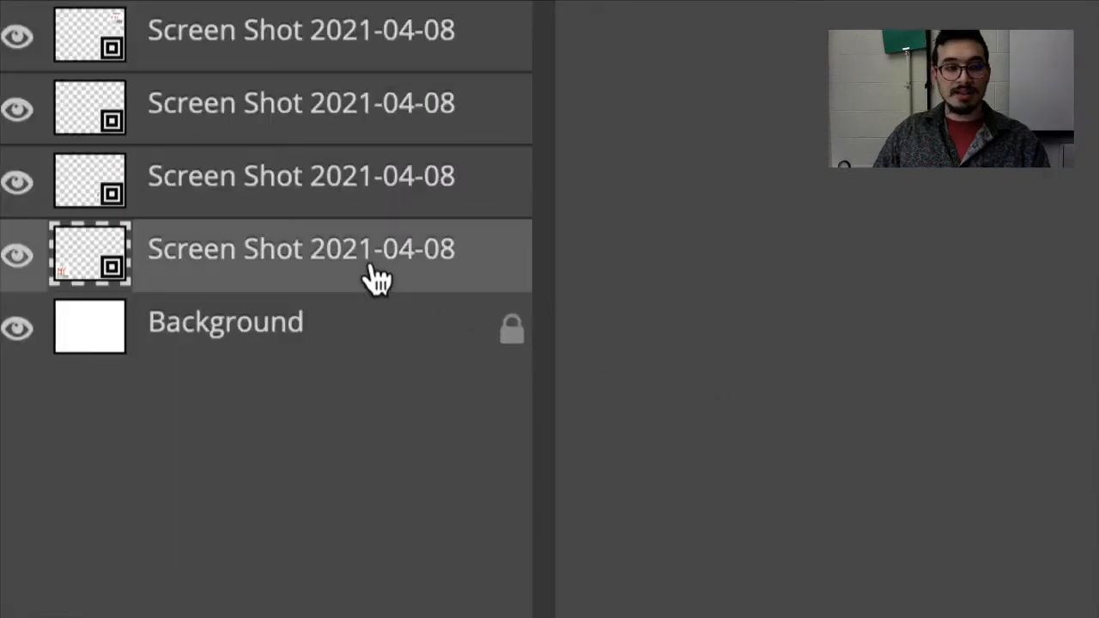
{"action": "left_click", "coordinate": [376, 279], "text": "super"}
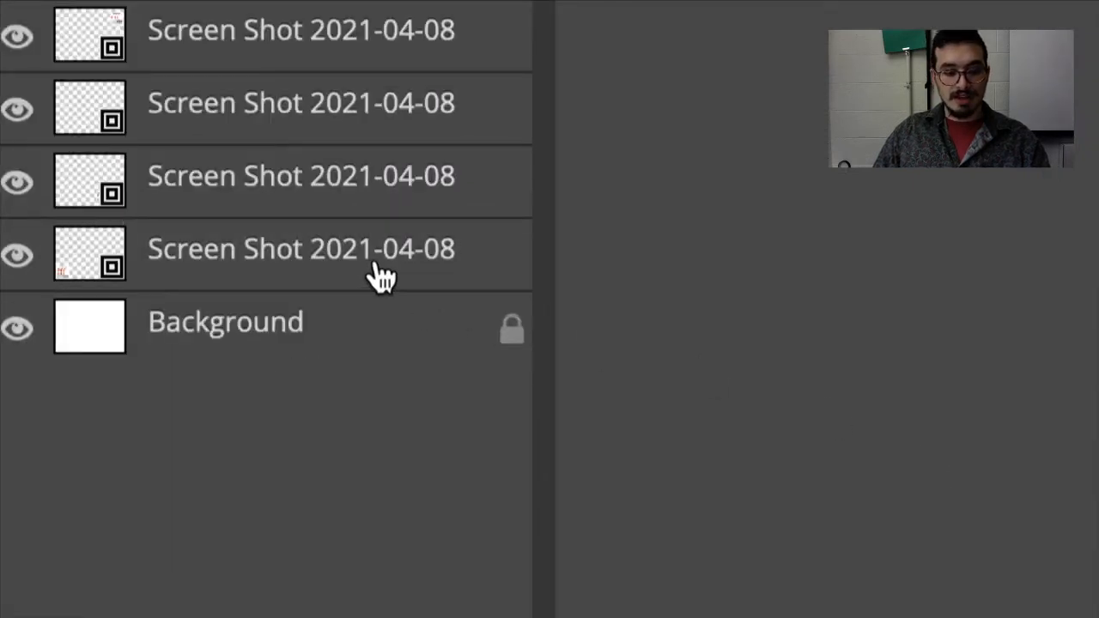
{"action": "left_click", "coordinate": [381, 275], "text": "shift"}
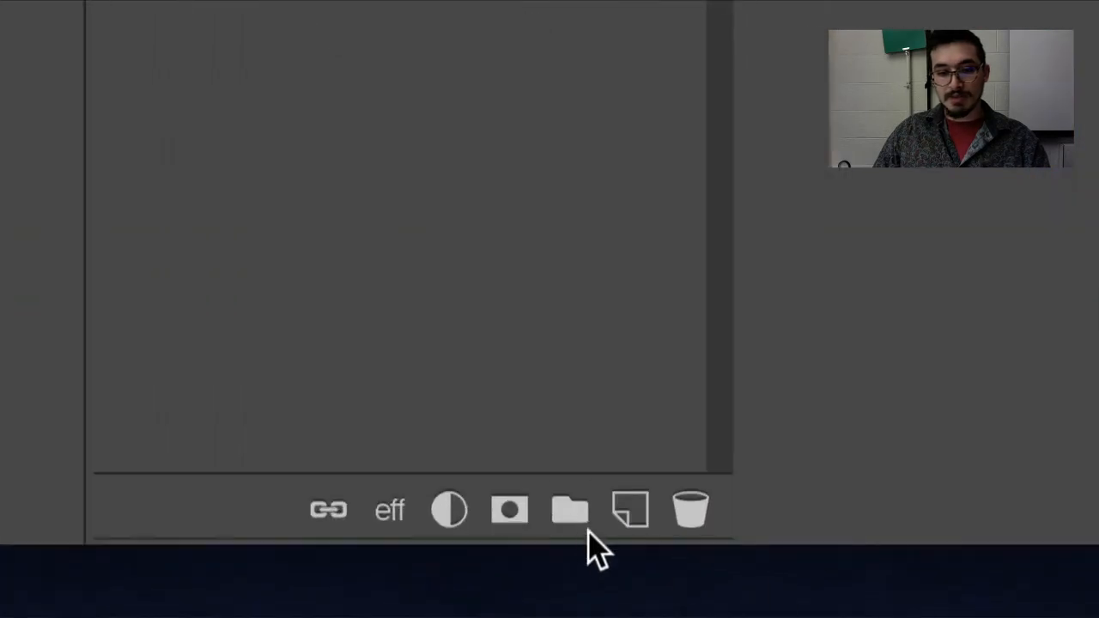
{"action": "left_click", "coordinate": [577, 515]}
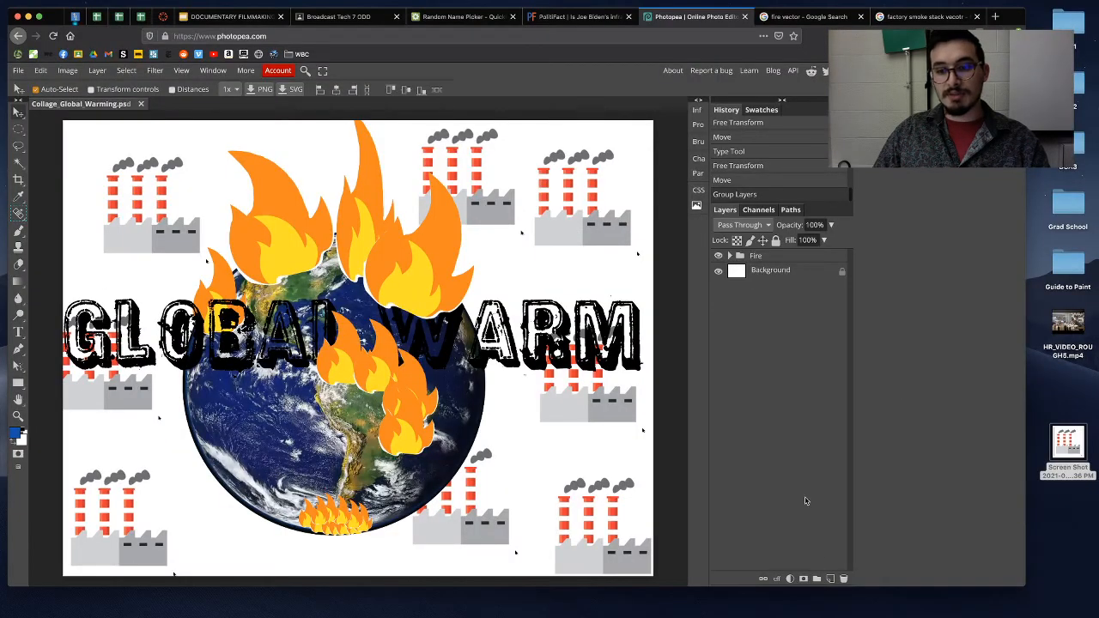
Step: Move Folder 1 out of the Fire folder so it sits between Fire and the Background, and collapse Fire
{"action": "left_click", "coordinate": [729, 256]}
{"action": "scroll", "coordinate": [757, 314], "scroll_direction": "down", "scroll_amount": 1}
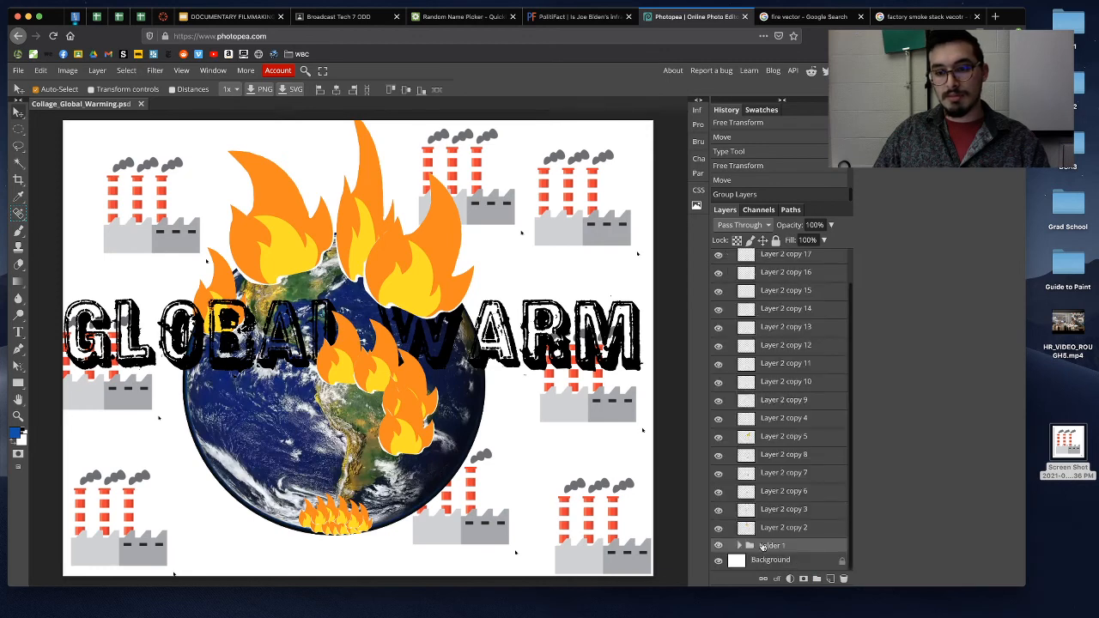
{"action": "mouse_move", "coordinate": [763, 547]}
{"action": "left_mouse_down"}
{"action": "mouse_move", "coordinate": [758, 567]}
{"action": "mouse_move", "coordinate": [773, 531]}
{"action": "left_mouse_up"}
{"action": "scroll", "coordinate": [773, 531], "scroll_direction": "up", "scroll_amount": 1}
{"action": "left_click", "coordinate": [730, 256]}
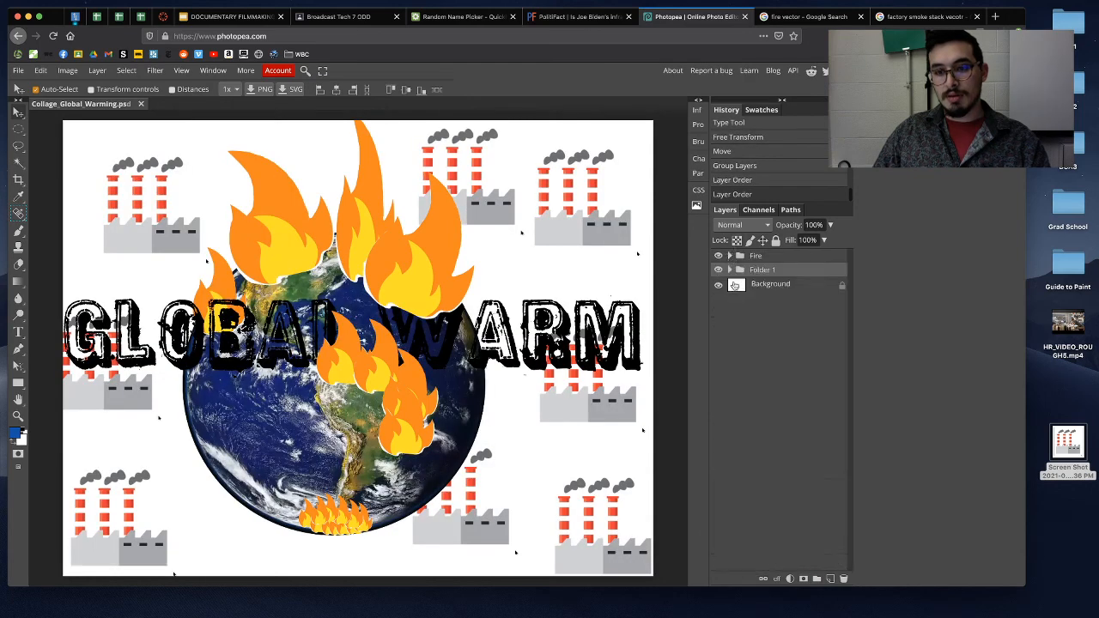
Step: Rename Folder 1 as Factory
{"action": "double_click", "coordinate": [762, 271]}
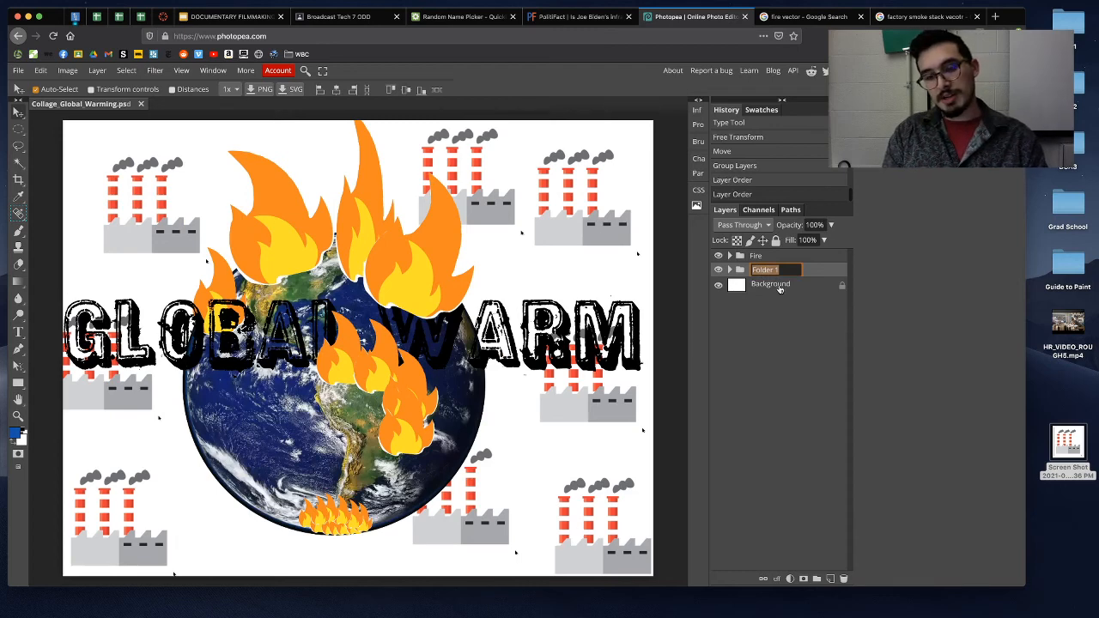
{"action": "type", "text": "F"}
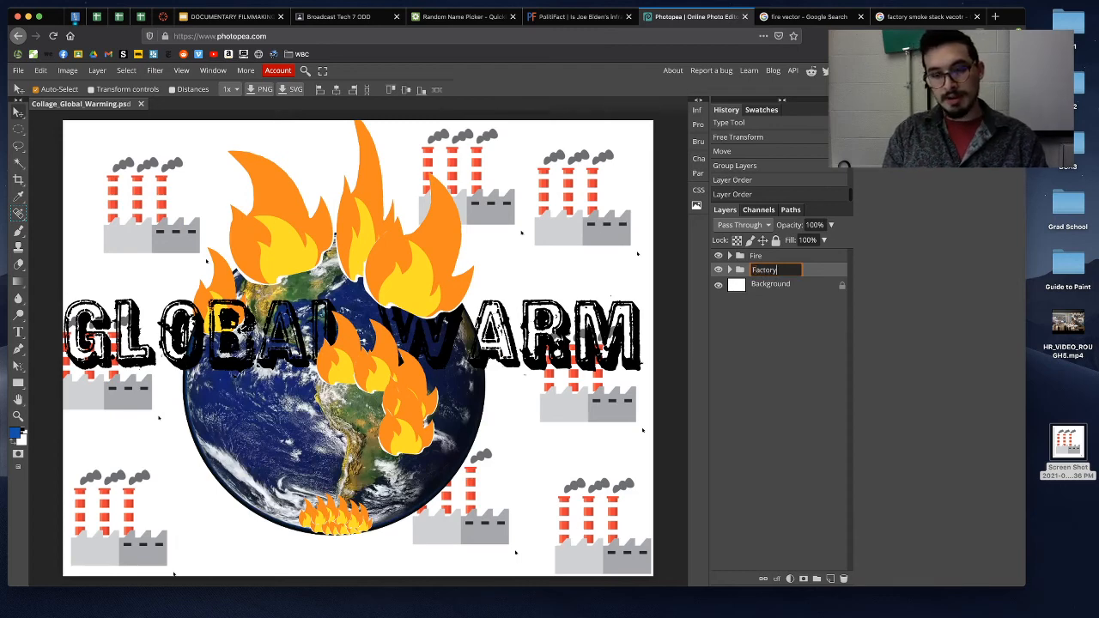
{"action": "type", "text": "actory"}
{"action": "key", "text": "Return"}
Step: Toggle the Factory folder's visibility off and on to check which collage elements it contains
{"action": "left_click", "coordinate": [718, 270]}
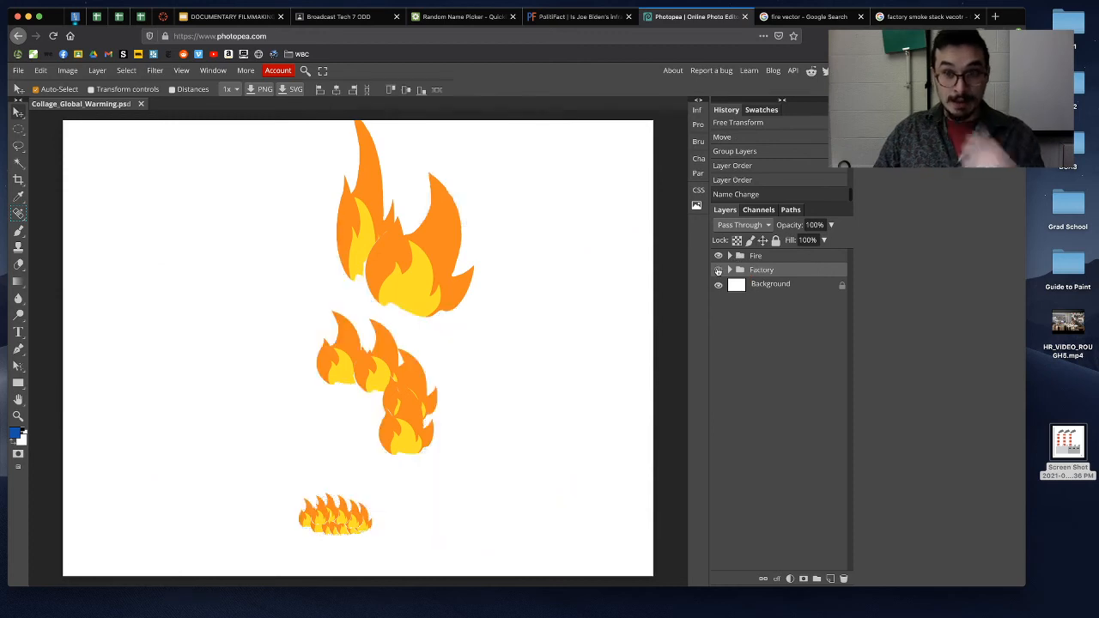
{"action": "left_click", "coordinate": [719, 270]}
{"action": "left_click", "coordinate": [719, 270]}
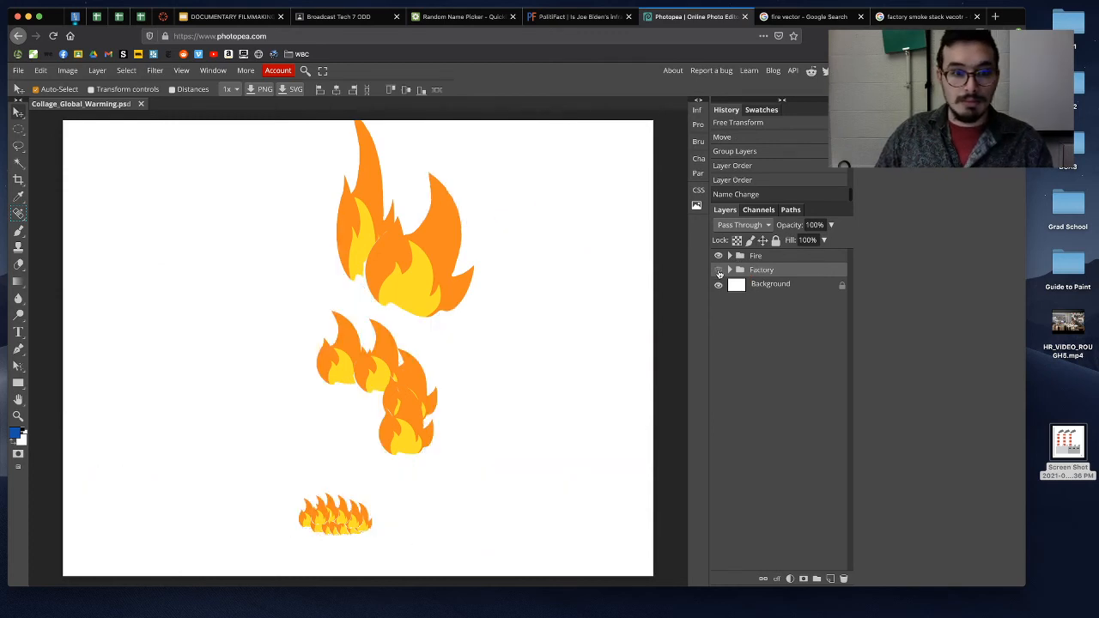
{"action": "left_click", "coordinate": [719, 270]}
{"action": "left_click", "coordinate": [719, 269]}
{"action": "left_click", "coordinate": [718, 269]}
Step: Expand the Factory folder and move the globe layer and the GLOBAL WARM text out, placing the text above the globe
{"action": "left_click", "coordinate": [729, 270]}
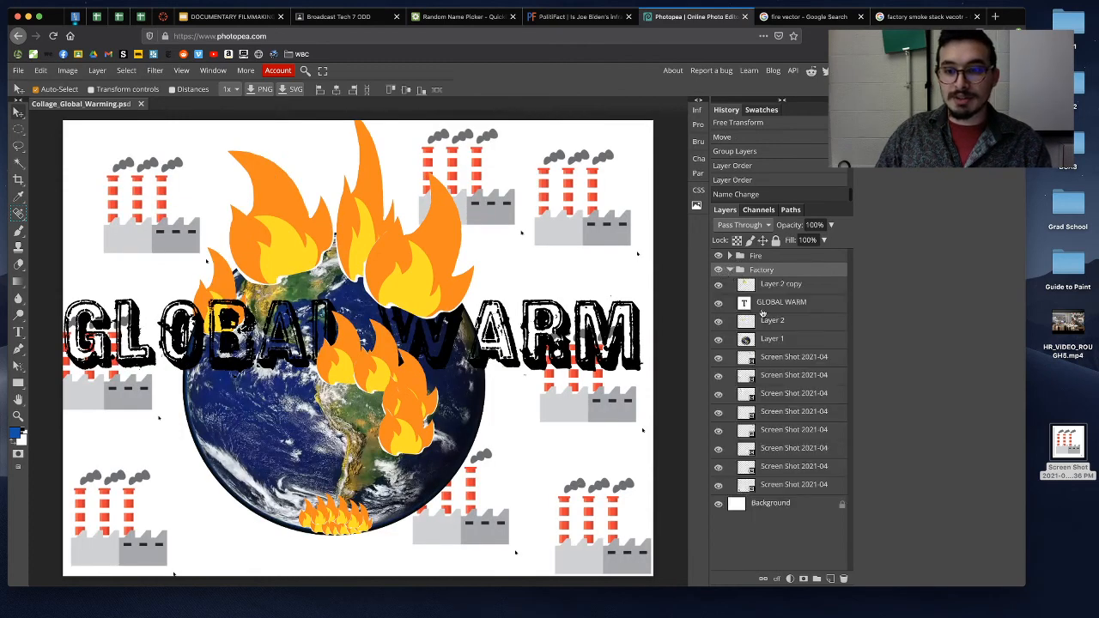
{"action": "left_click_drag", "start_coordinate": [779, 341], "coordinate": [777, 265]}
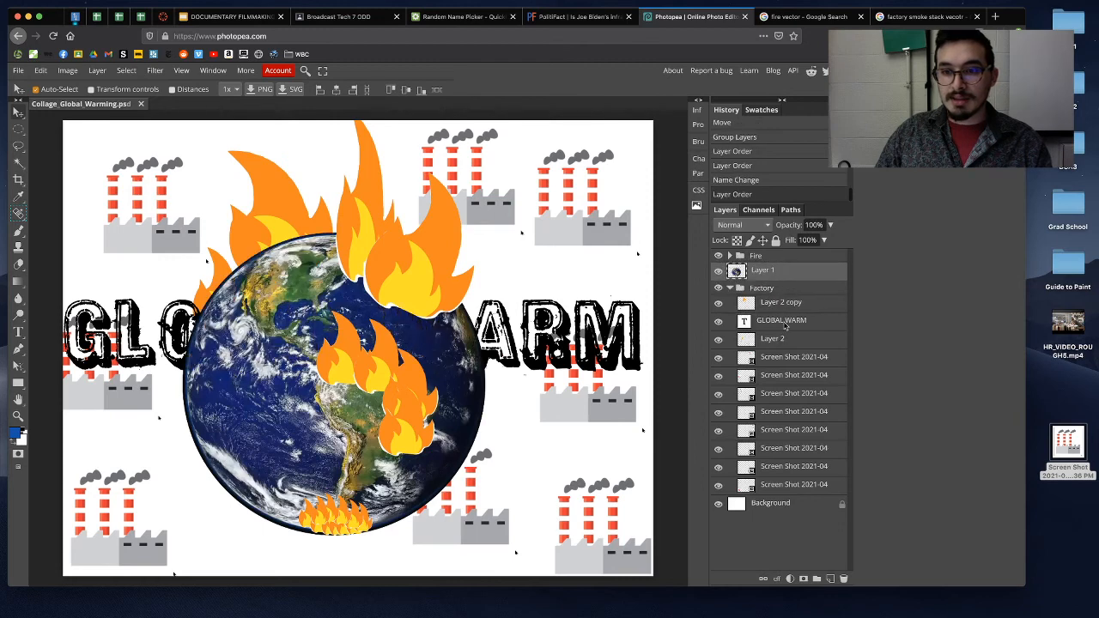
{"action": "left_click_drag", "start_coordinate": [785, 324], "coordinate": [773, 266]}
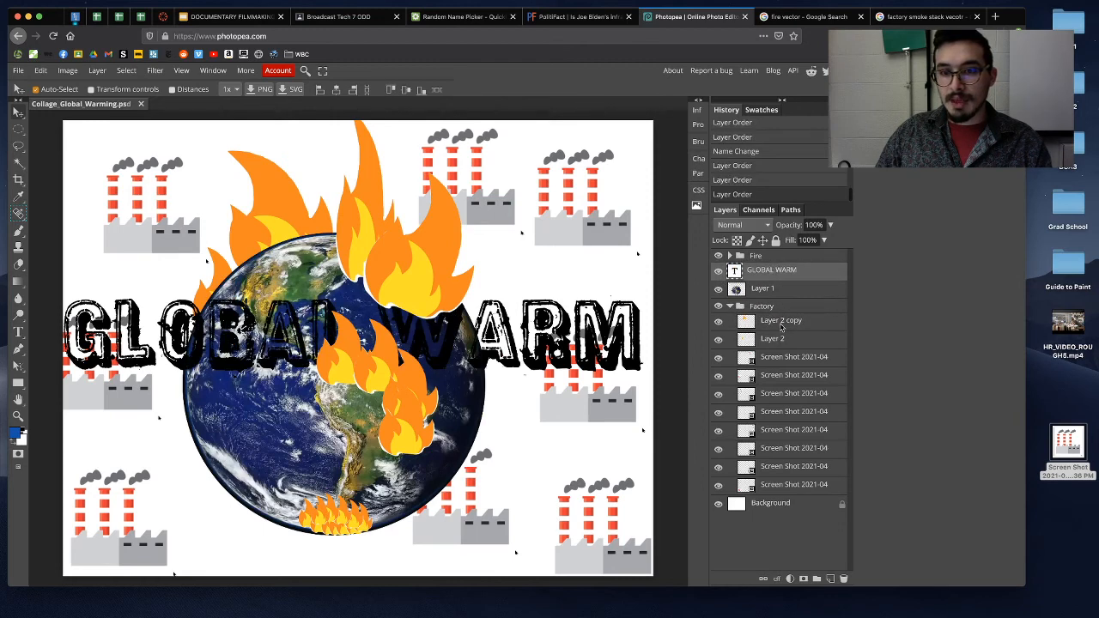
Step: Move the flame layers Layer 2 copy and Layer 2 from the Factory folder into the Fire folder, and collapse Factory
{"action": "left_click_drag", "start_coordinate": [781, 325], "coordinate": [777, 256]}
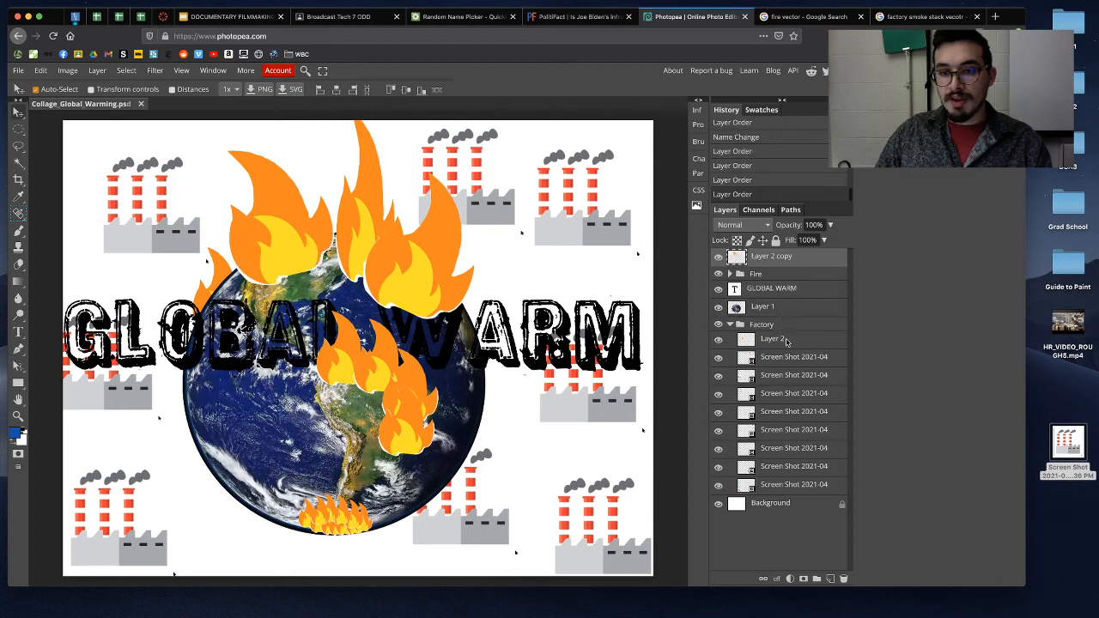
{"action": "left_click_drag", "start_coordinate": [786, 342], "coordinate": [760, 275]}
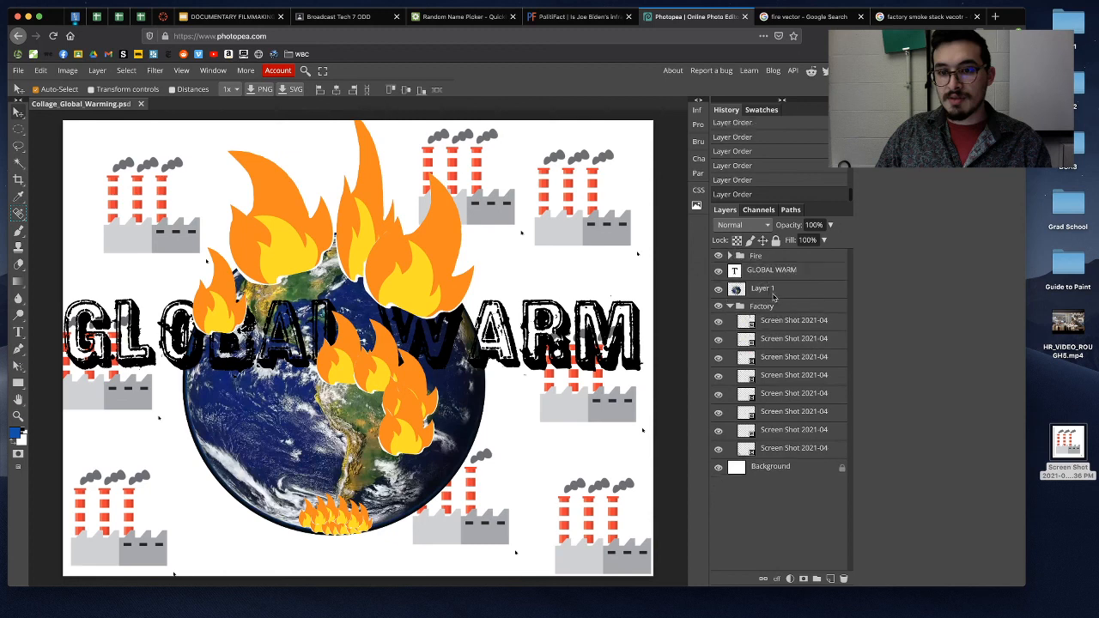
{"action": "left_click", "coordinate": [730, 307]}
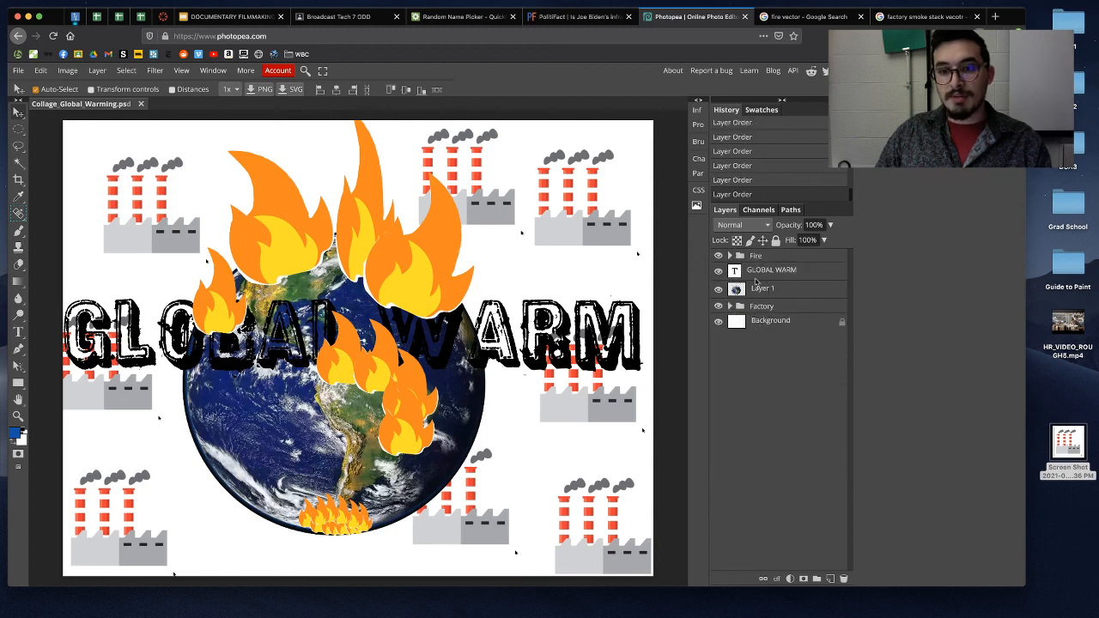
Step: Toggle the Fire and Factory folders off and back on to check what each group contains
{"action": "left_click", "coordinate": [720, 257]}
{"action": "left_click", "coordinate": [720, 257]}
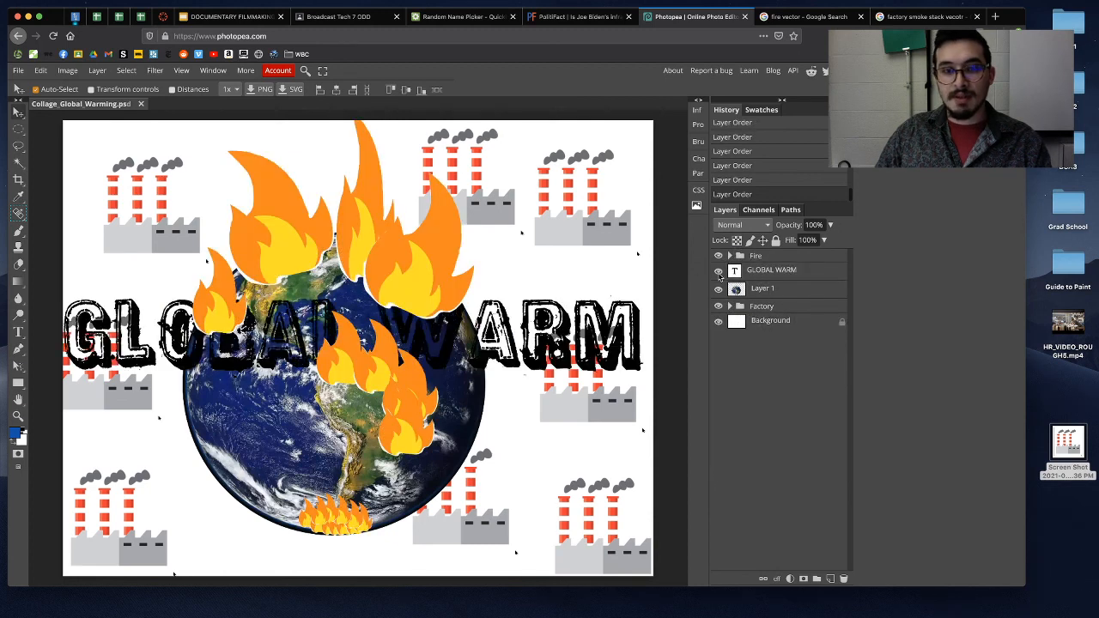
{"action": "left_click", "coordinate": [720, 307]}
{"action": "left_click", "coordinate": [719, 306]}
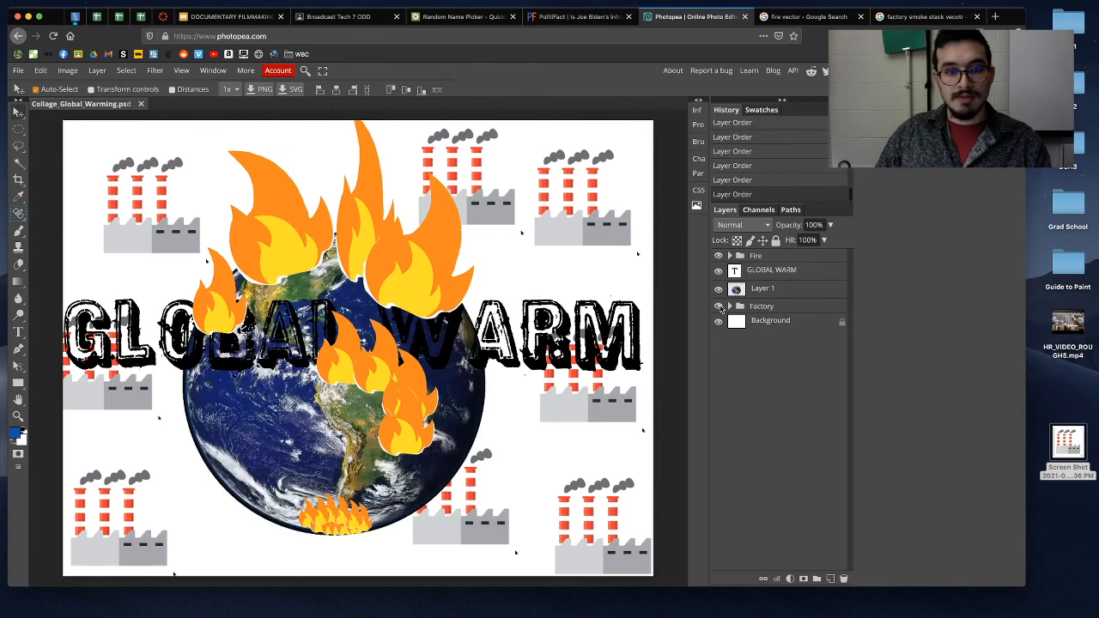